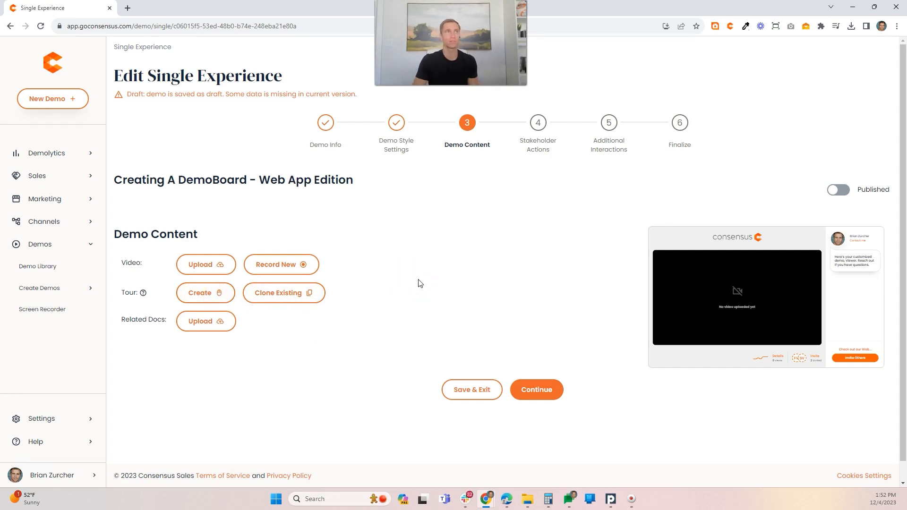
Step: Open the page capture tool, then switch page edit mode on and back off
click(716, 26)
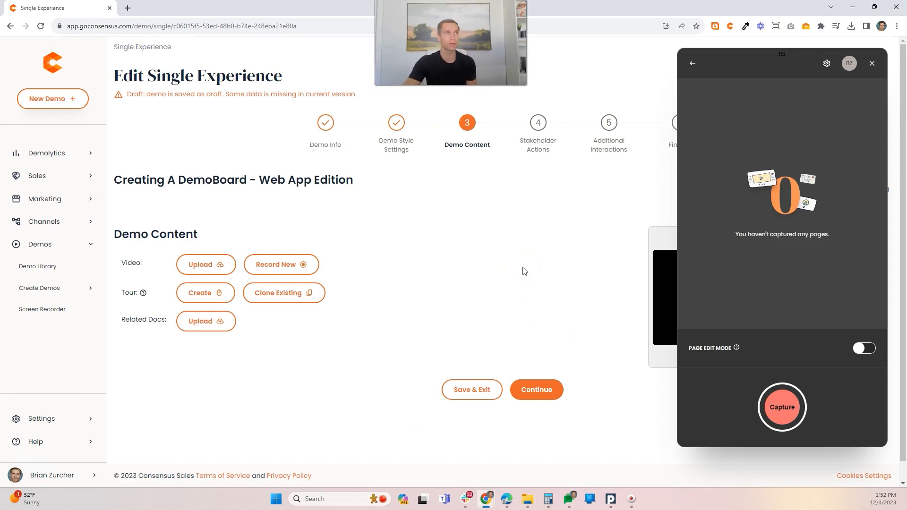
click(862, 349)
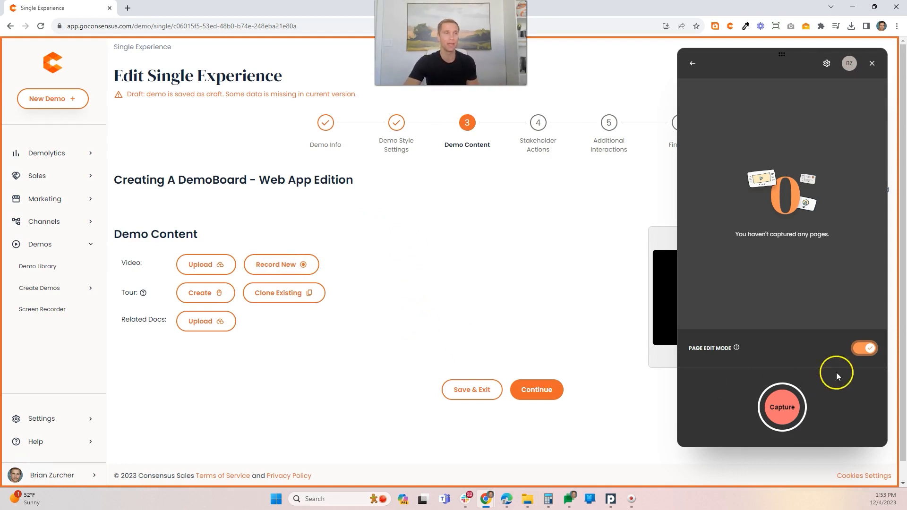
click(863, 350)
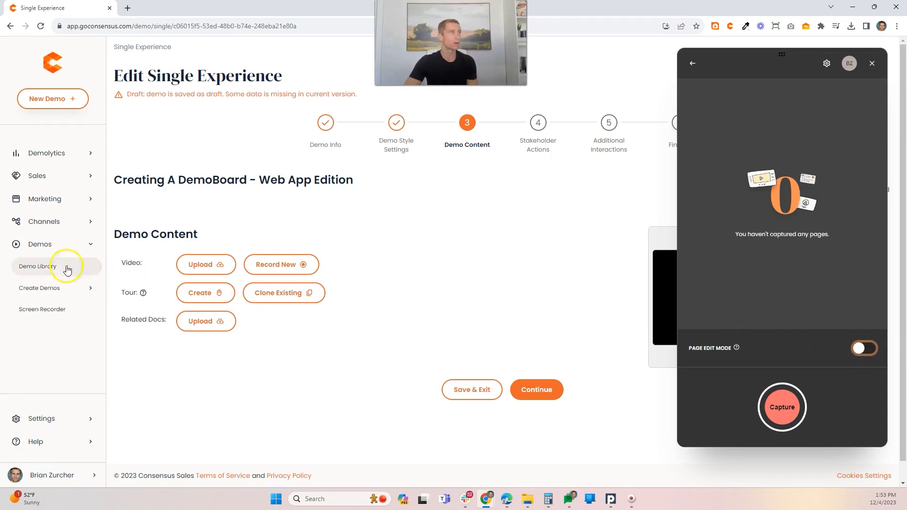
Step: Open the Create DemoBoard page from the Sales section and capture the empty form as the first screen
click(36, 176)
click(48, 198)
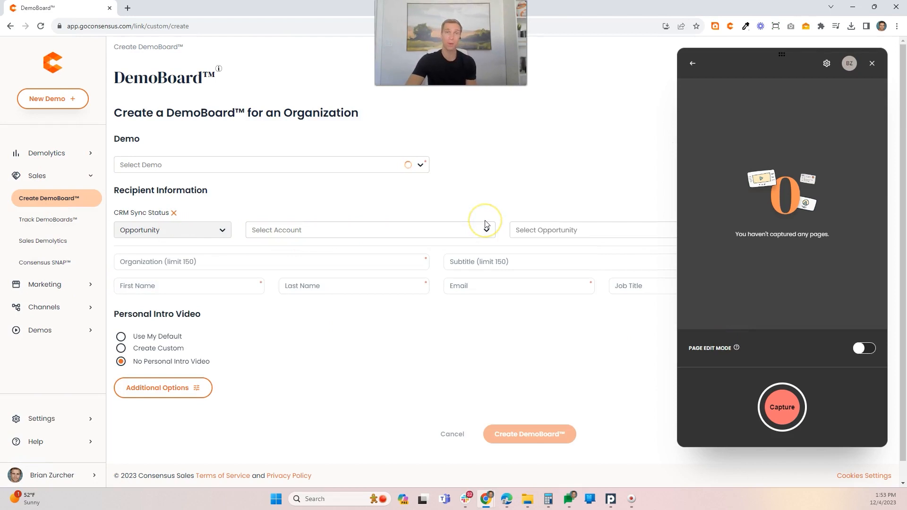
click(792, 394)
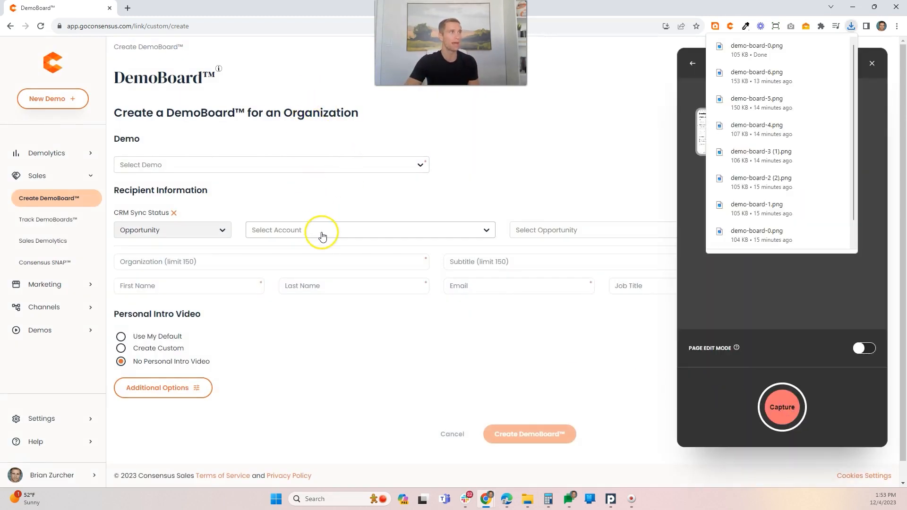
Step: Search the demos for "presales", select Consensus Presales Demo and capture the form
click(420, 166)
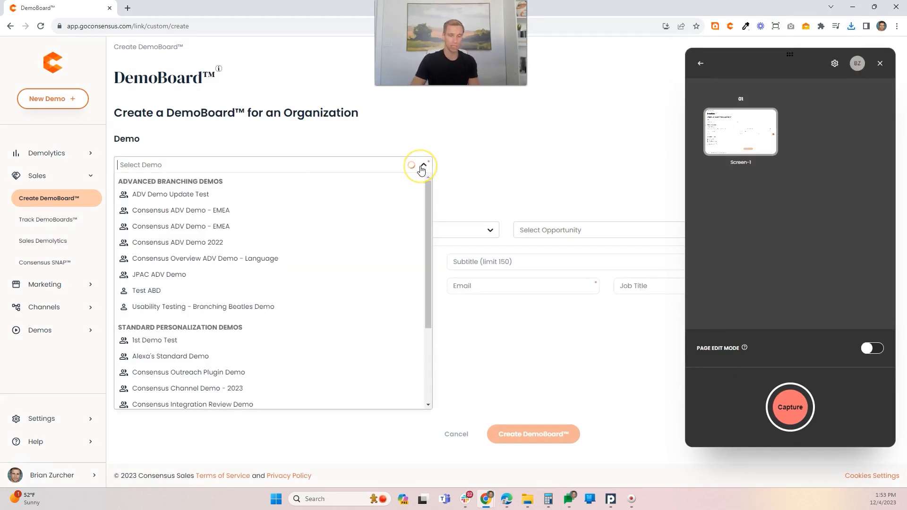
text(p)
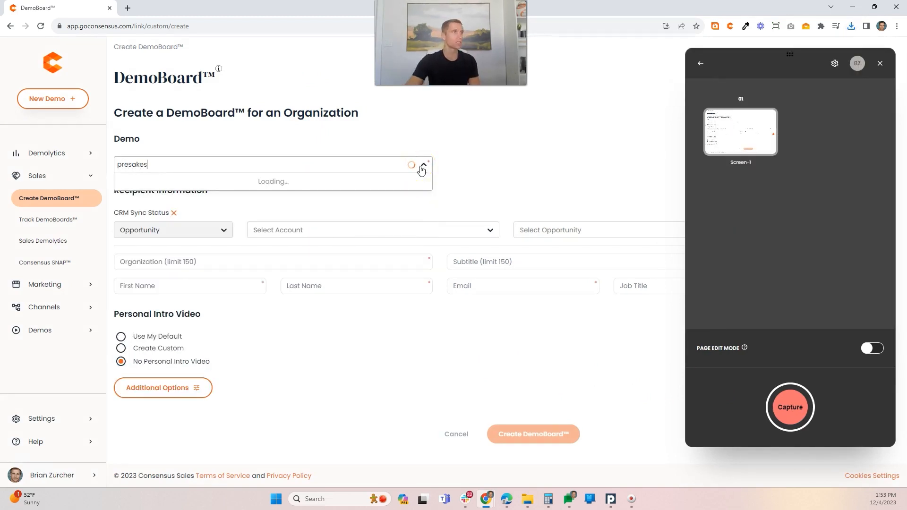
text(resake)
key(BackSpace)
key(BackSpace)
text(le)
click(203, 195)
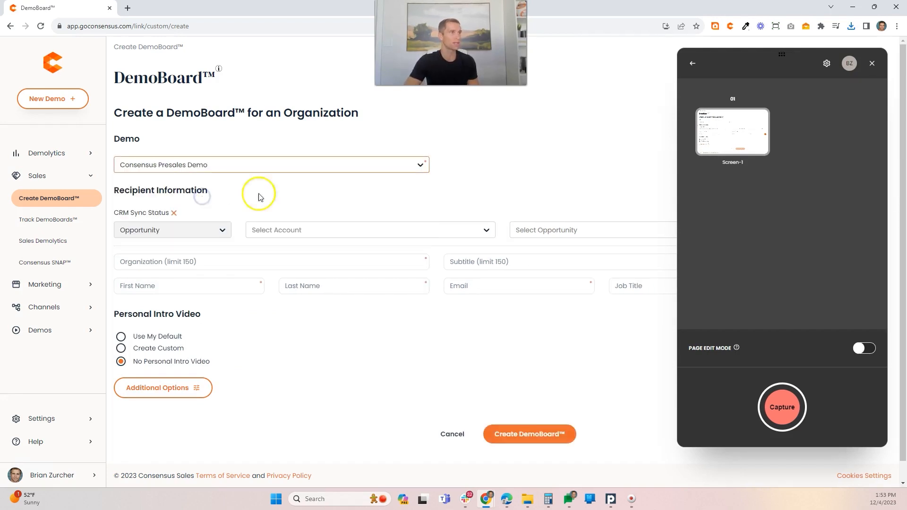
click(505, 193)
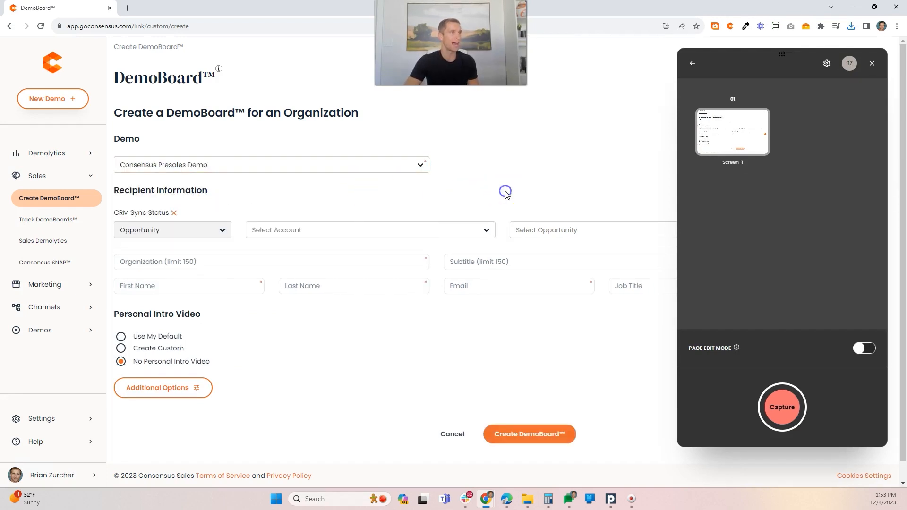
click(782, 407)
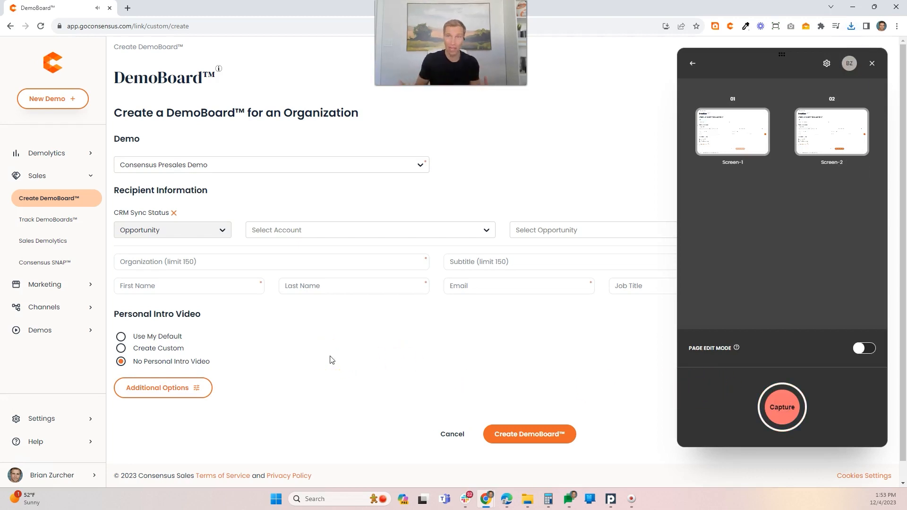
Step: Enter Metatech as the recipient organization and capture the form
click(270, 263)
text(Met)
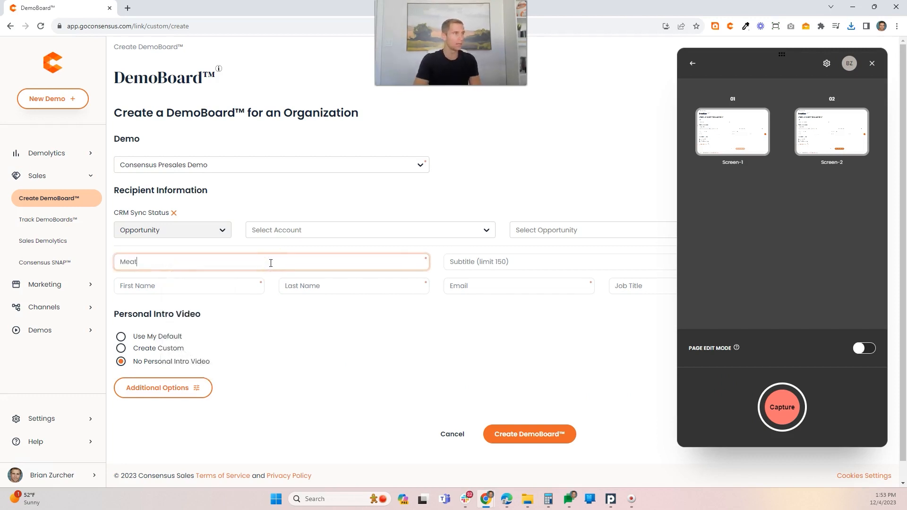
text(atech)
click(333, 363)
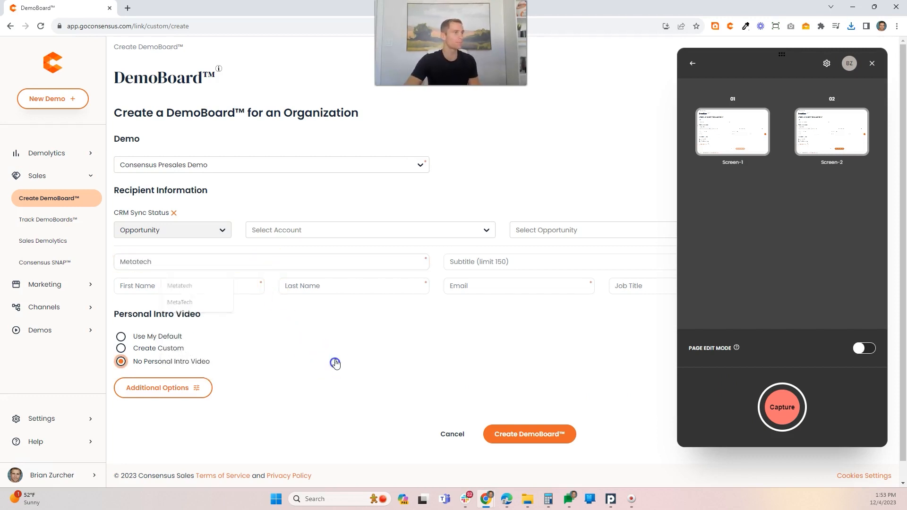
click(781, 407)
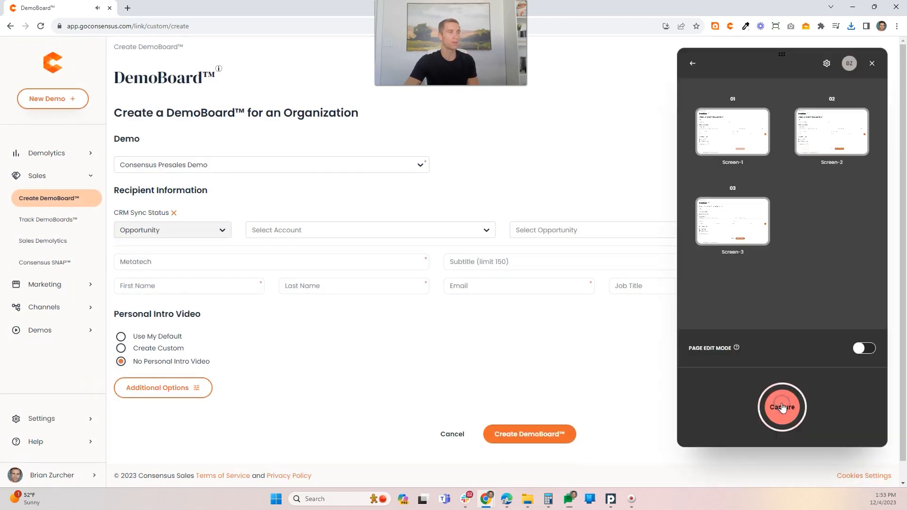
Step: Fill in the first recipient's first name, last name and e-mail address
click(214, 286)
key(Tab)
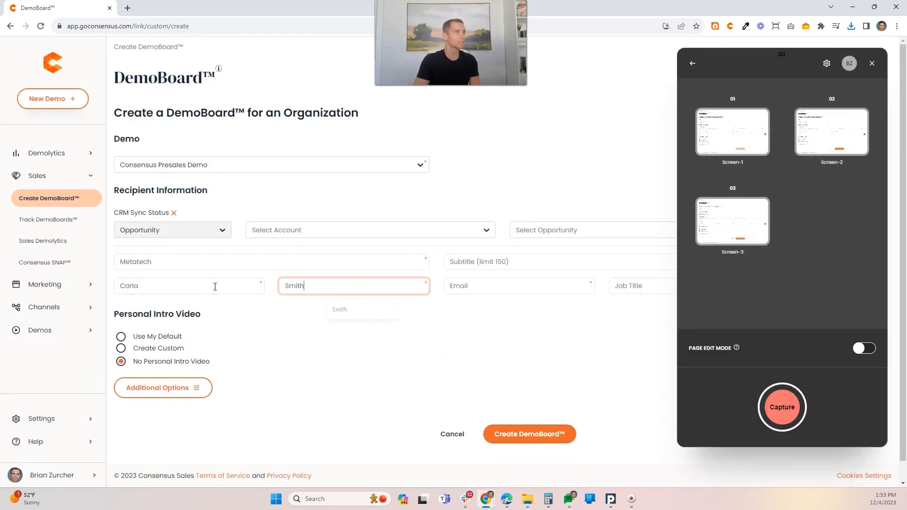
key(Tab)
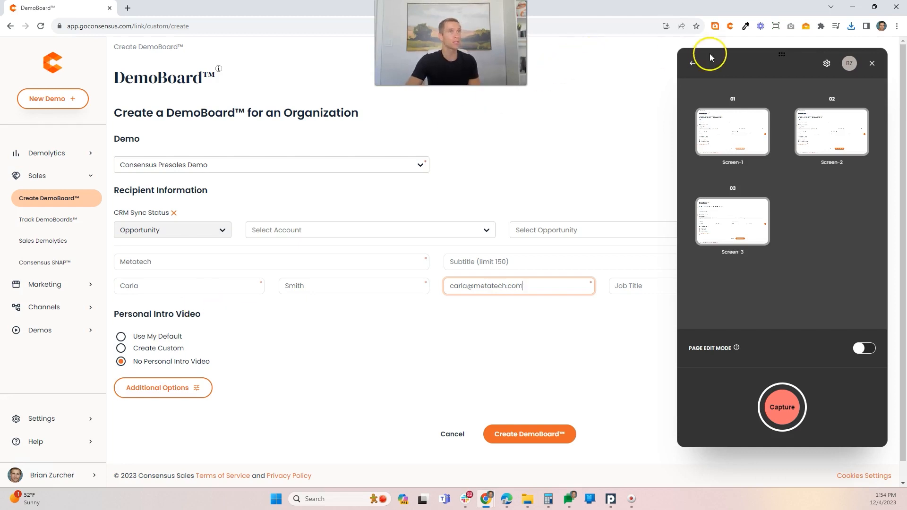
drag(782, 58, 158, 55)
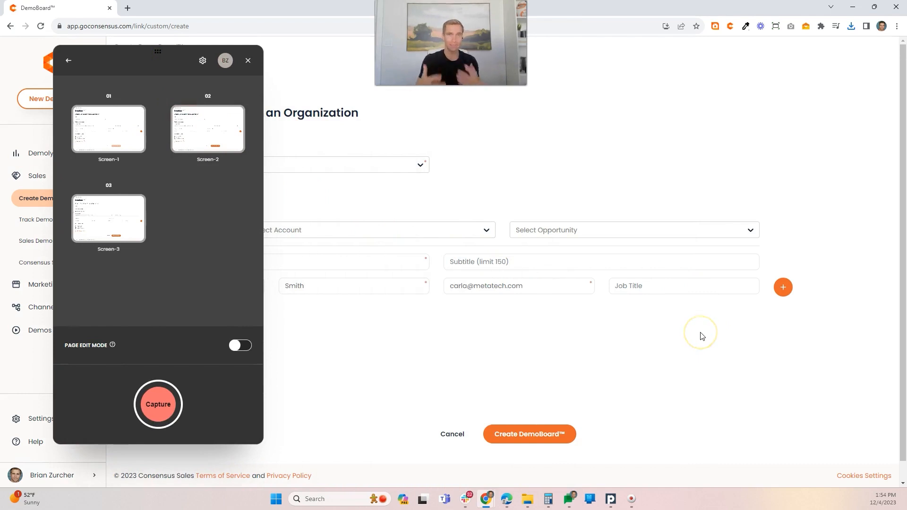
click(782, 289)
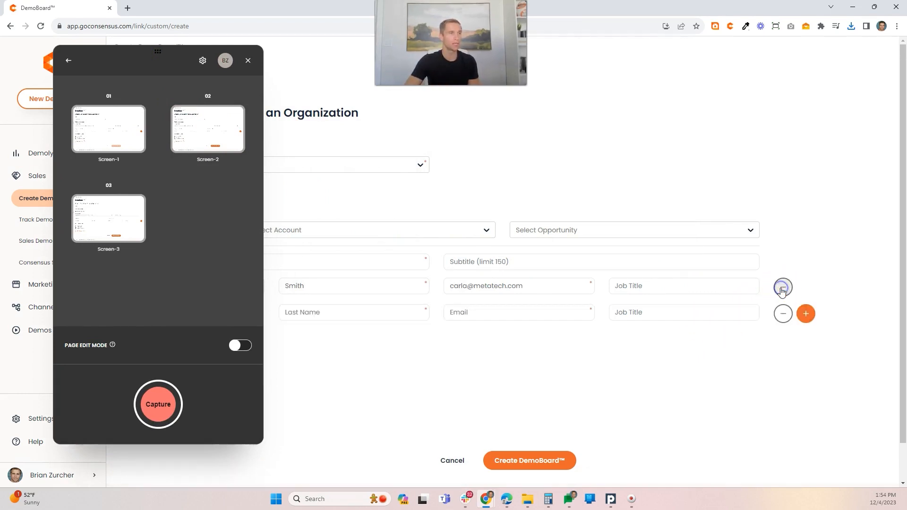
drag(159, 56, 305, 101)
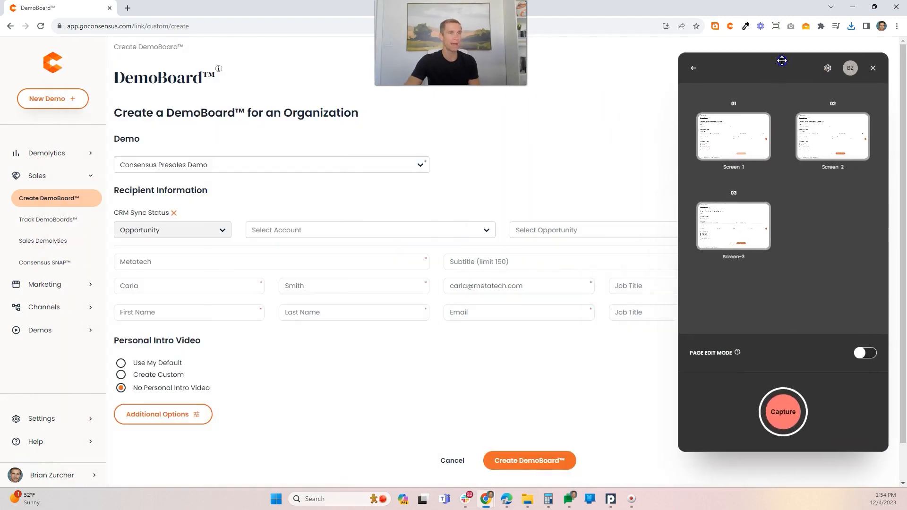
click(188, 313)
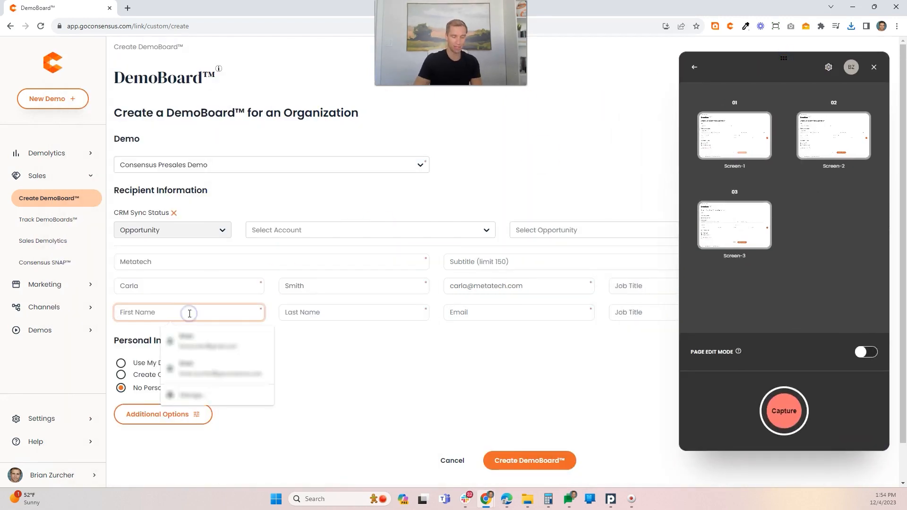
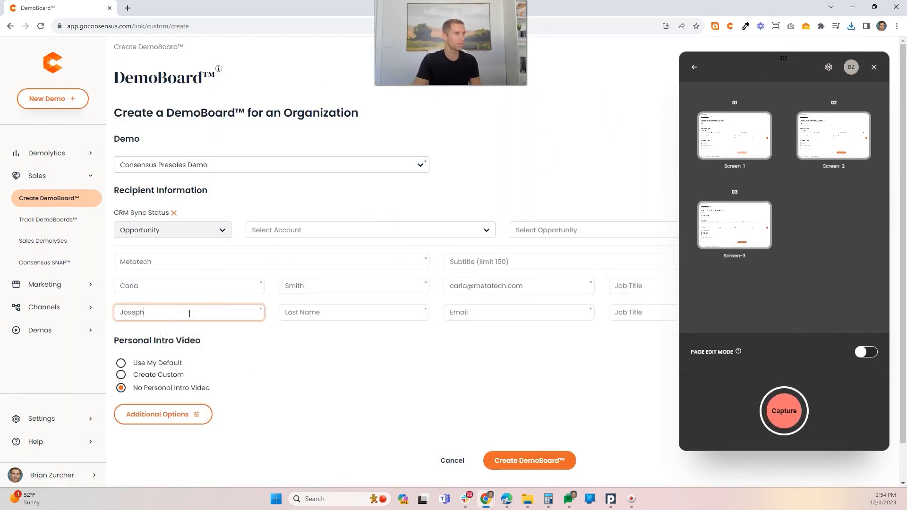
key(Tab)
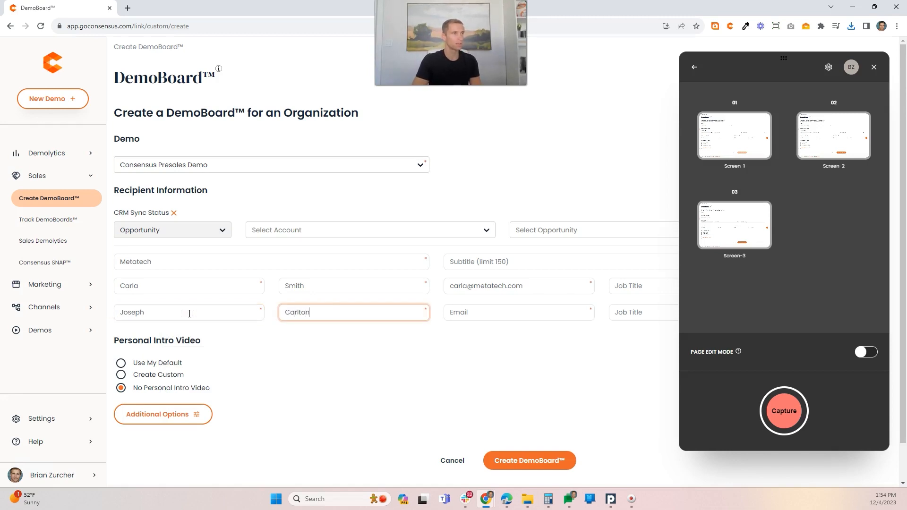
key(Tab)
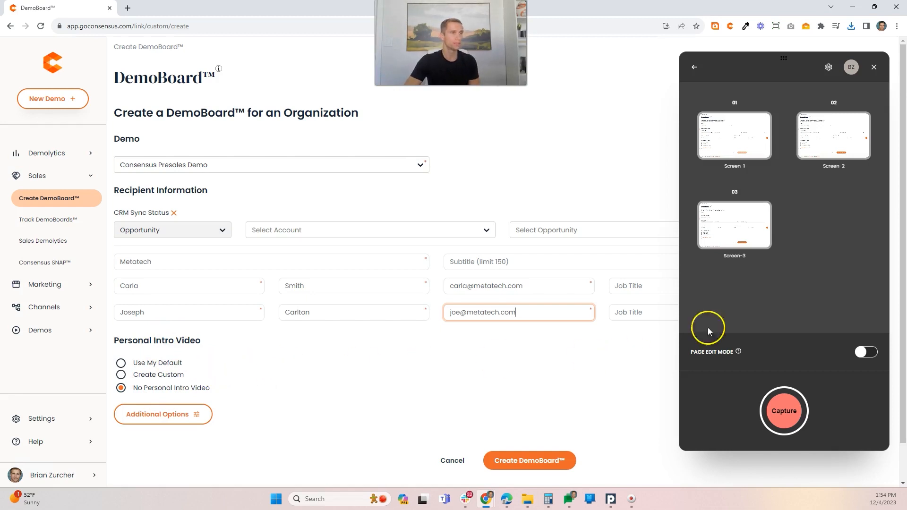
drag(783, 60, 301, 92)
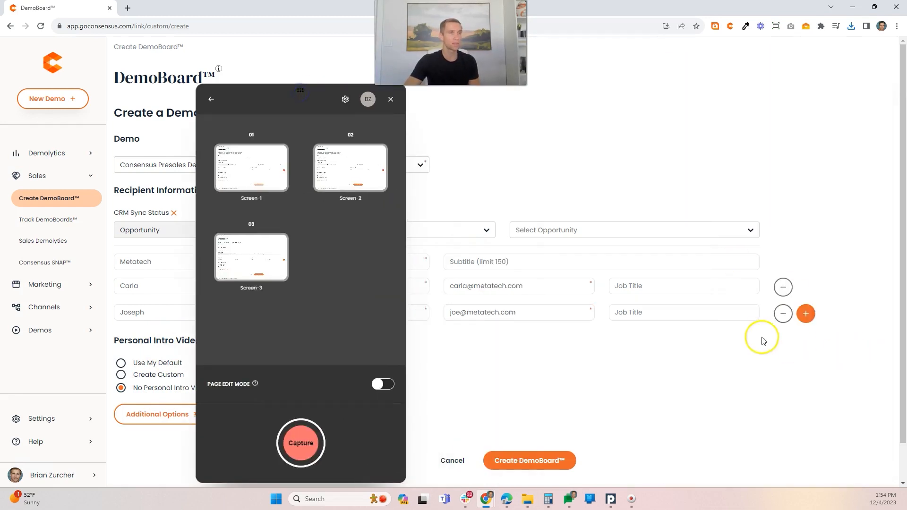
click(783, 315)
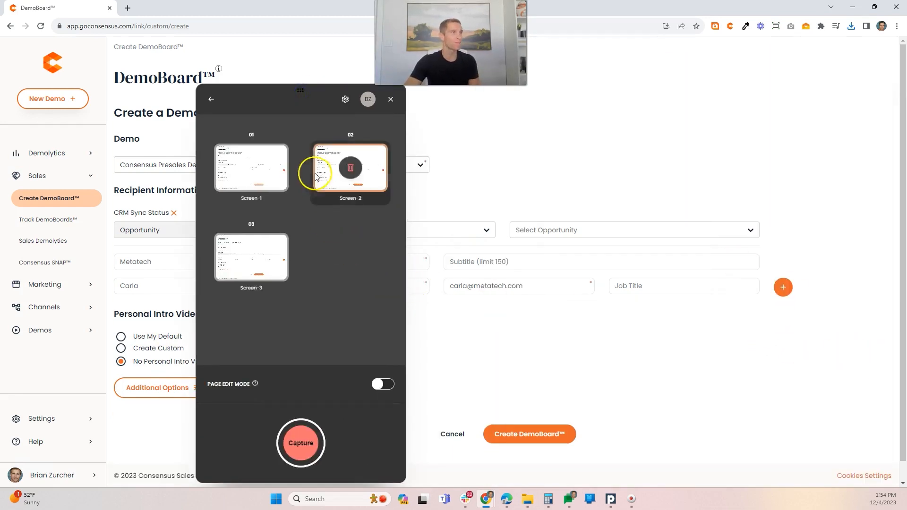
Step: Move the capture panel off the form and capture it with only the first recipient's details filled in
drag(307, 97, 746, 58)
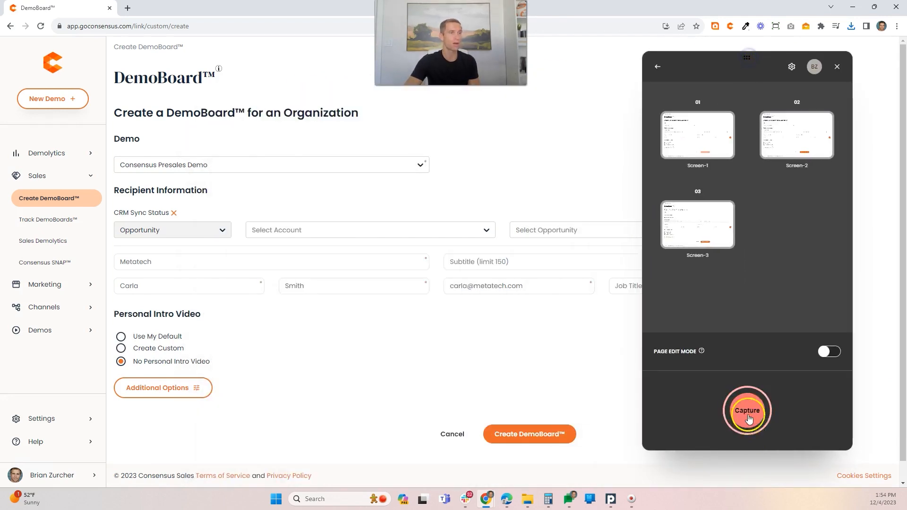
click(747, 410)
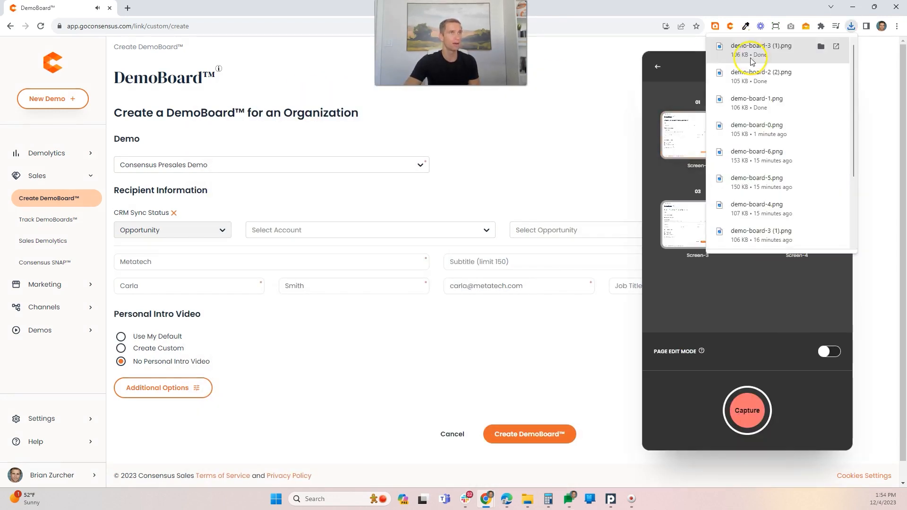
Step: Move the capture panel aside and add a second recipient row to the DemoBoard form
click(682, 67)
drag(750, 59, 504, 106)
click(733, 67)
drag(743, 64, 779, 53)
click(784, 287)
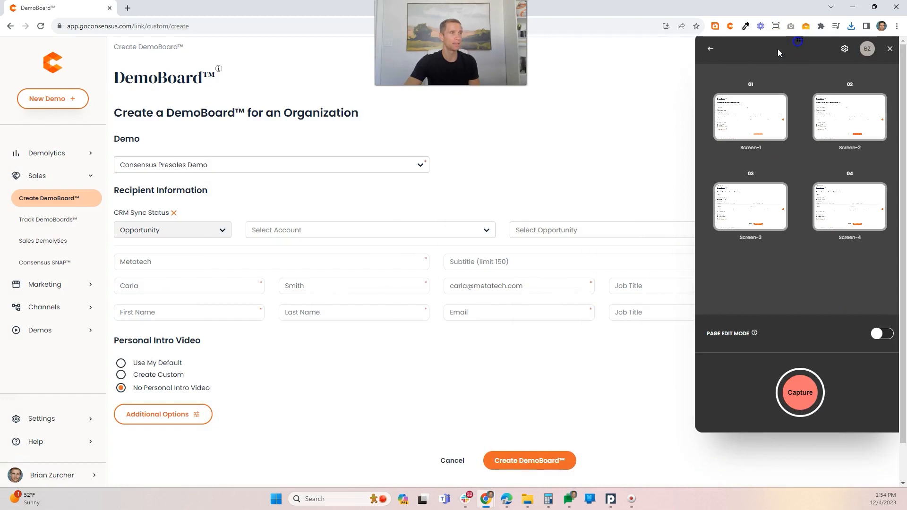
Step: Fill in the second recipient's first name, last name and e-mail address, and capture the form
click(152, 314)
key(Tab)
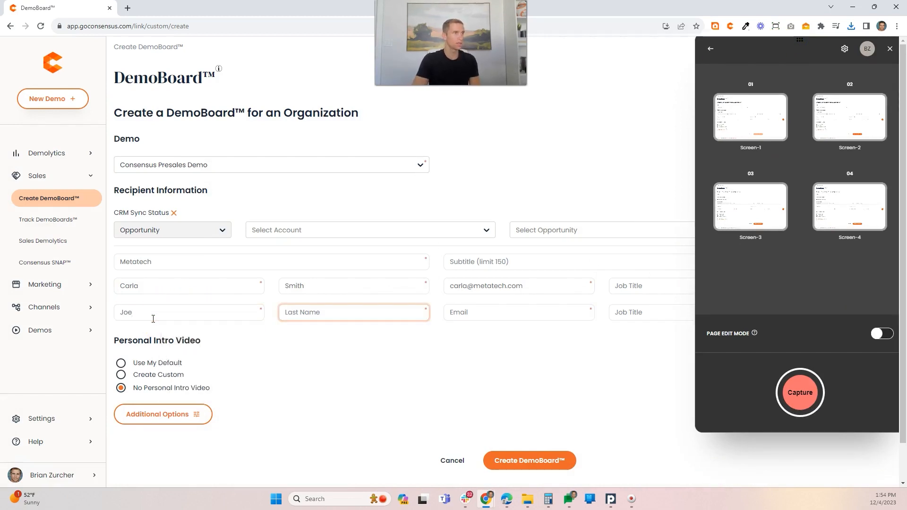
key(Tab)
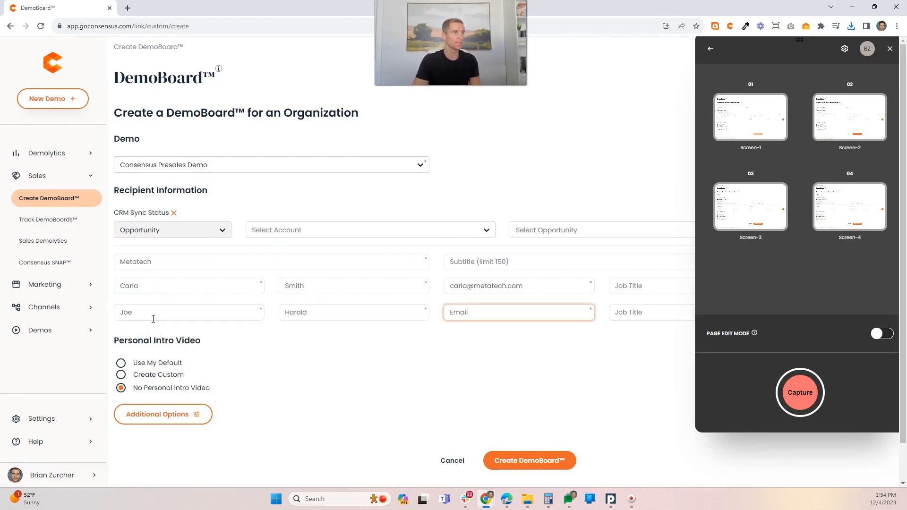
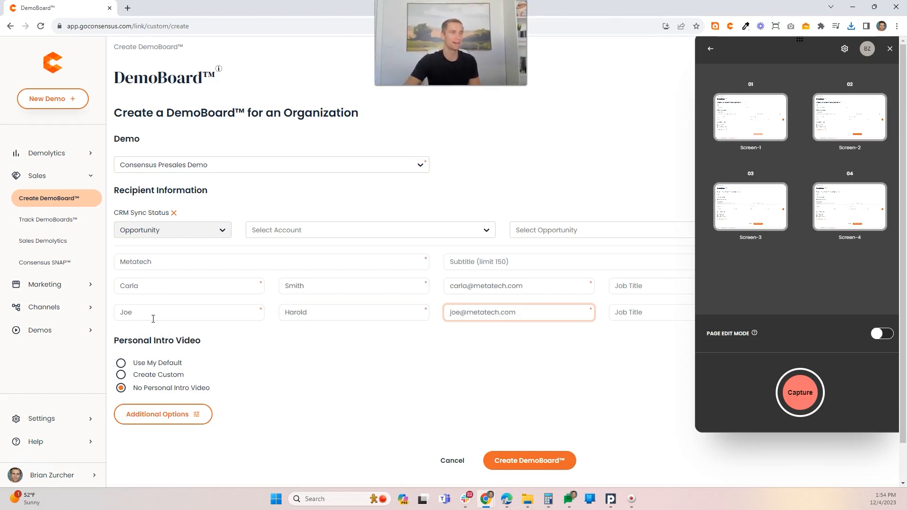
click(798, 391)
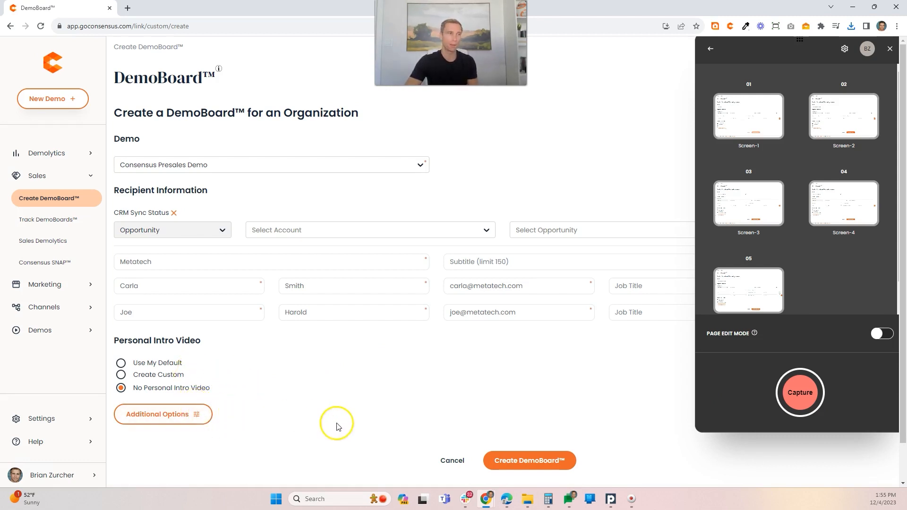
Step: Create the DemoBoard and capture the resulting page with its image, button and text links
click(535, 461)
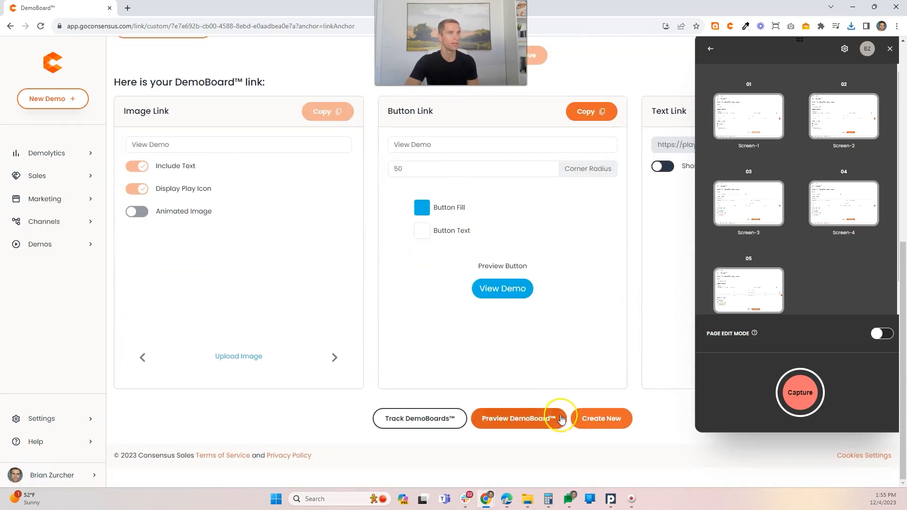
click(806, 396)
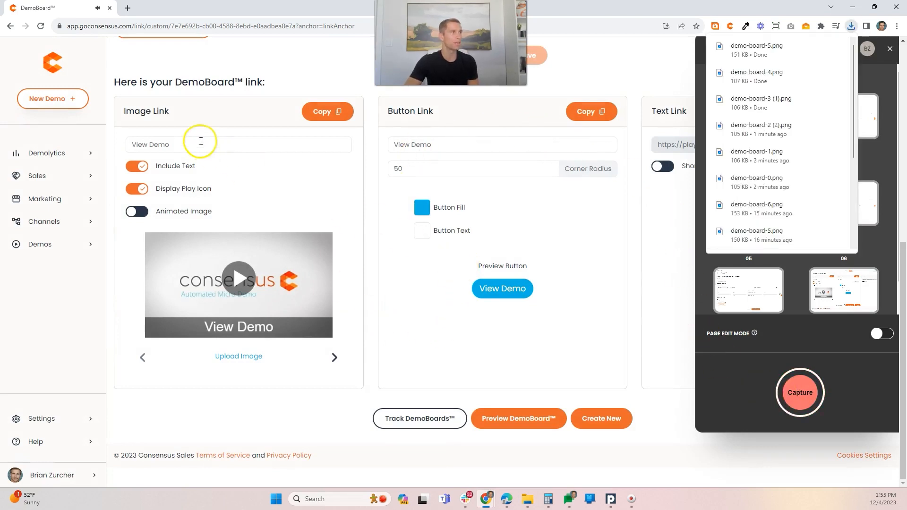
Step: Change the image link's text to "Demo for Metatech"
drag(200, 141, 119, 144)
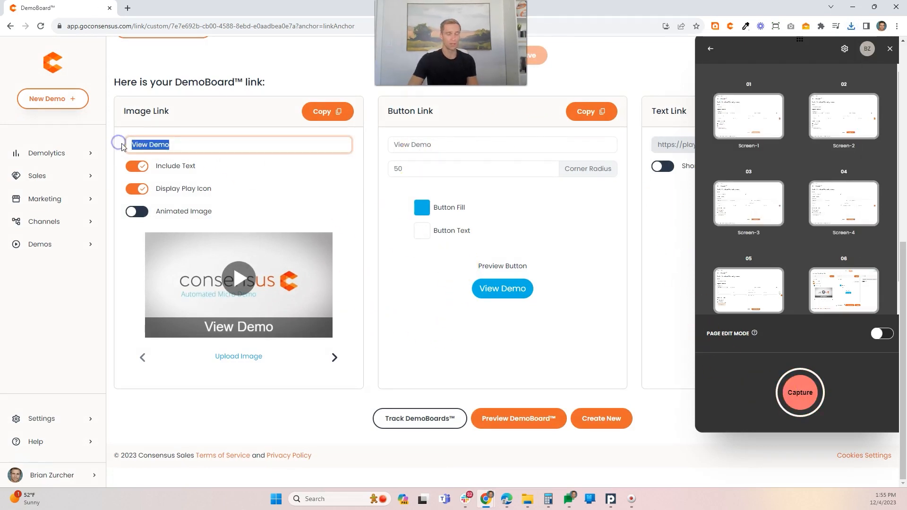
text(Metatech)
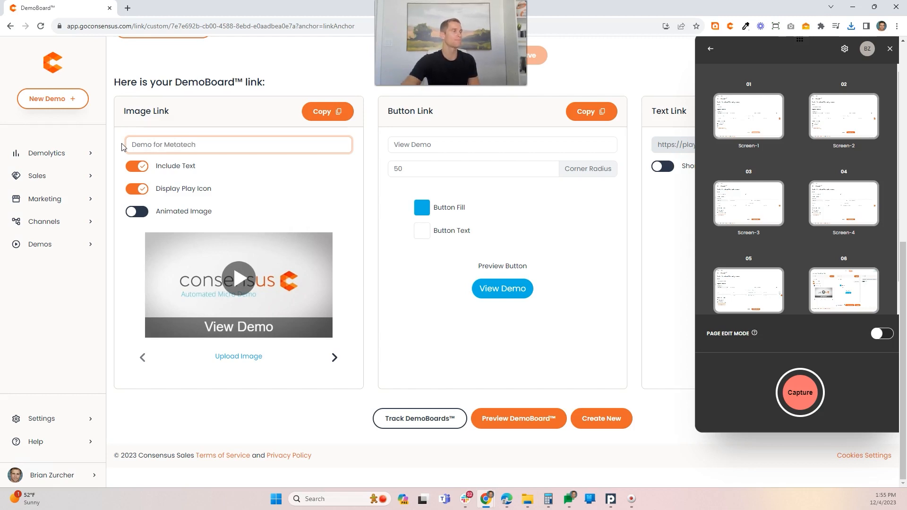
Step: Apply the new image link text to the preview and capture the DemoBoard link page
click(288, 183)
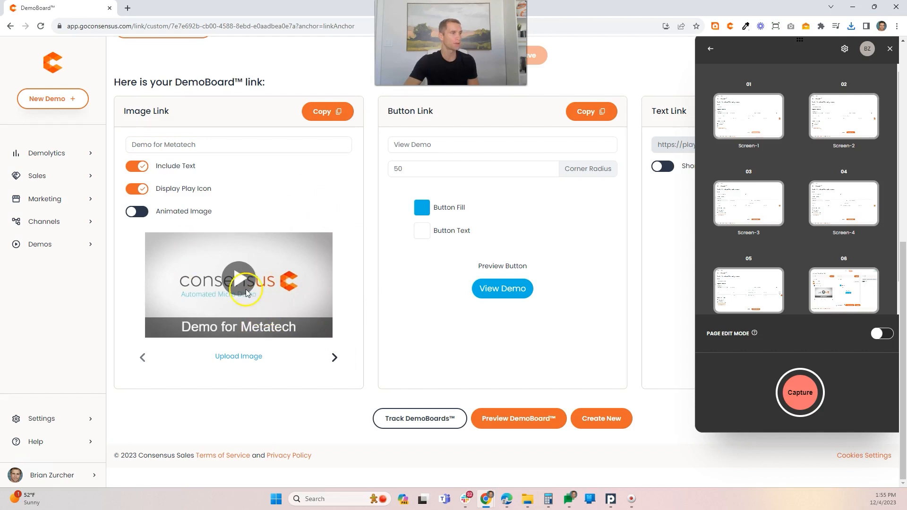
click(794, 385)
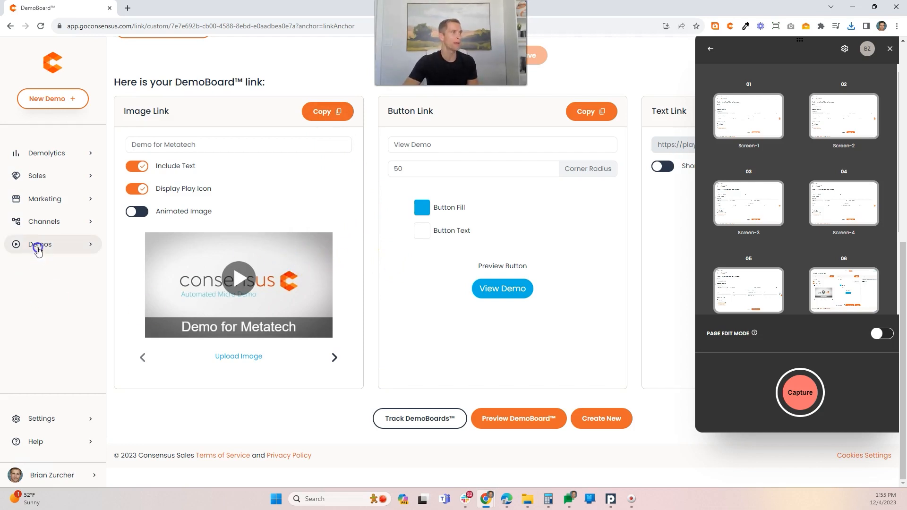
Step: Open the draft "Creating A DemoBoard - Web App Edition" from the Demo Library for editing and start creating its tour
click(37, 244)
click(39, 267)
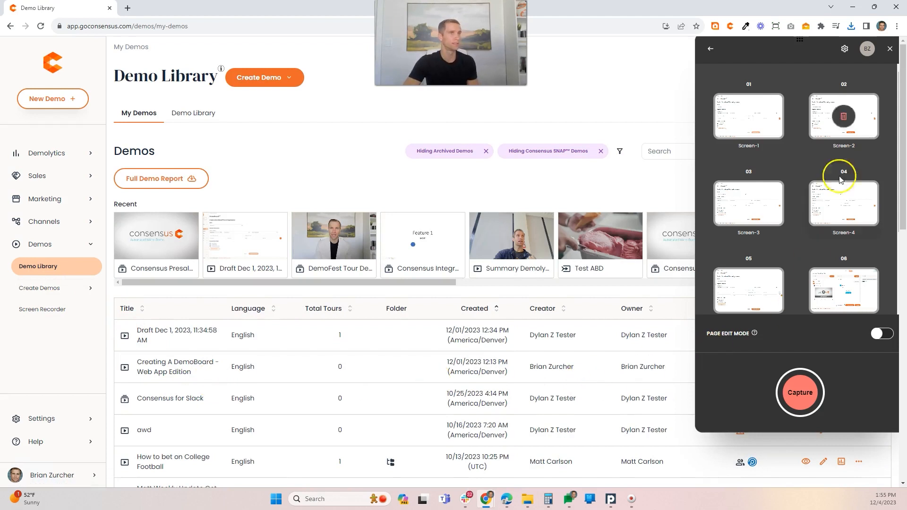
click(888, 48)
click(823, 366)
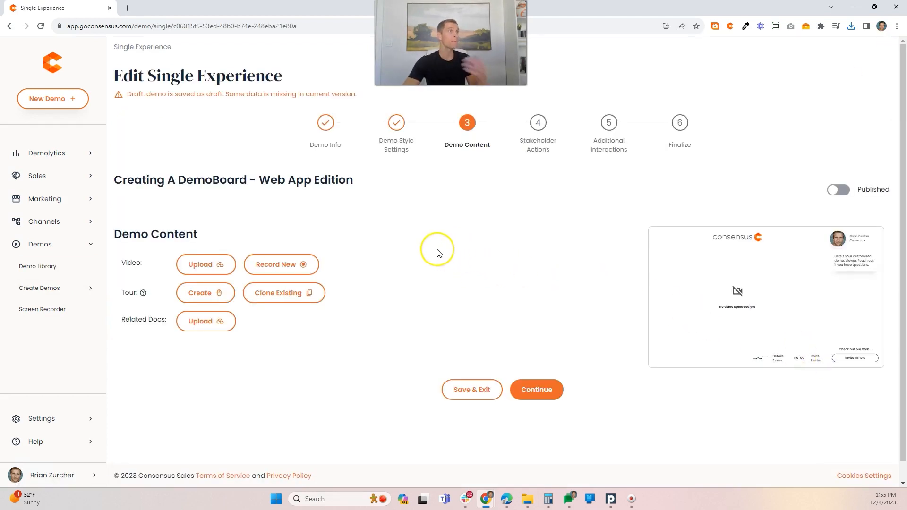
click(204, 293)
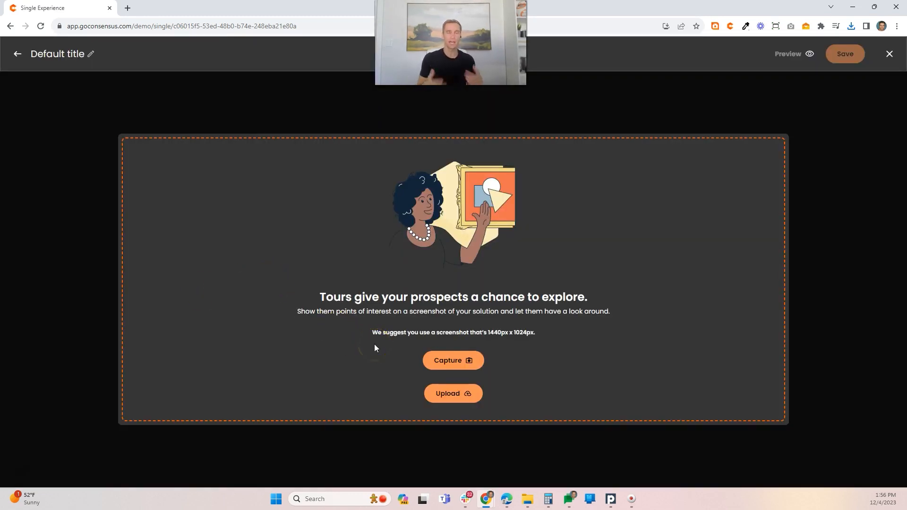
Step: Upload the screenshots demo-board-0 through demo-board-6 from the capture_screenshots folder as tour pages
click(442, 361)
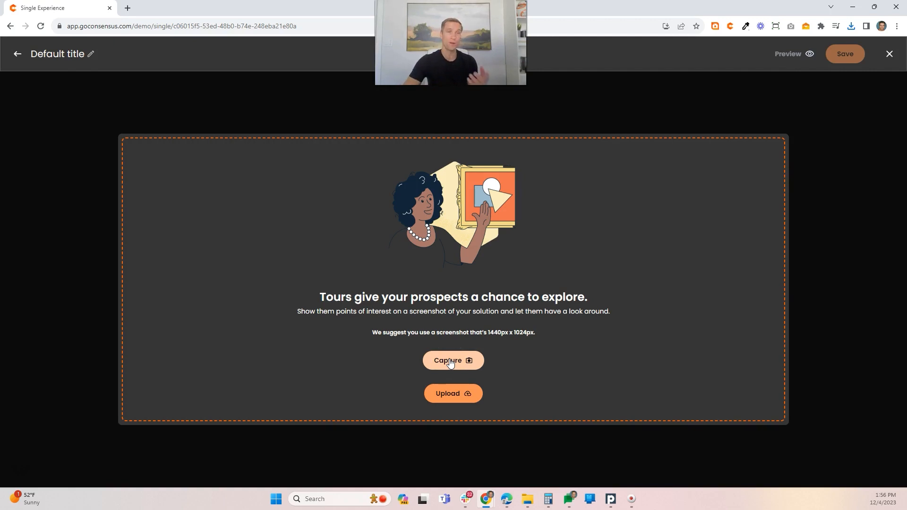
click(451, 393)
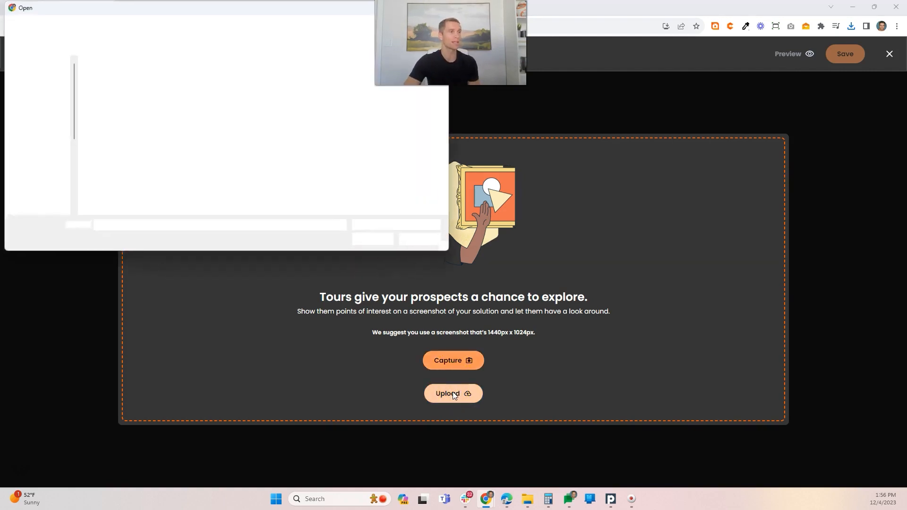
click(113, 98)
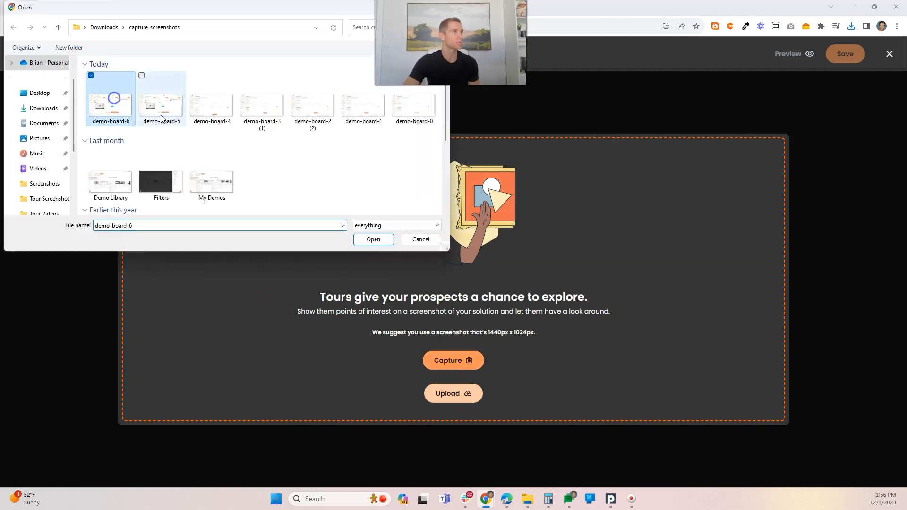
shift+click(380, 106)
click(373, 239)
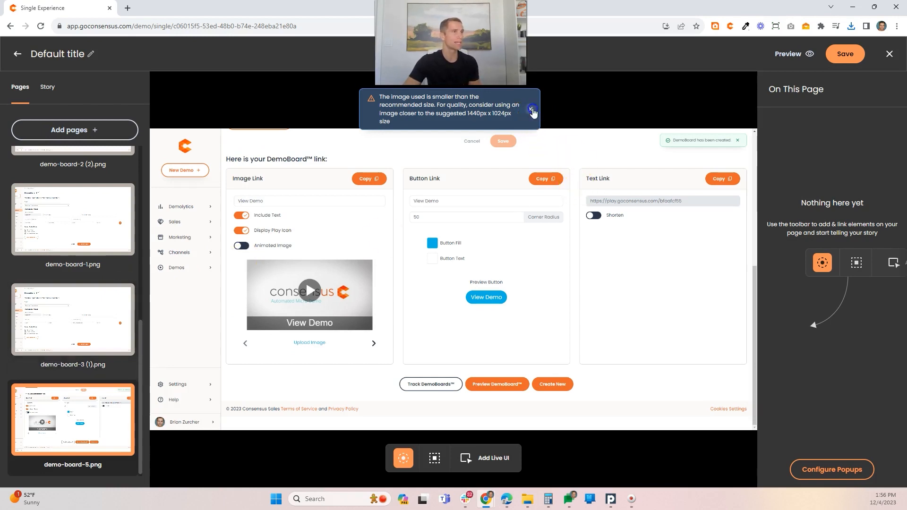
Step: Look through the uploaded pages and move demo-board-1.png up to the start of the tour's page list
click(83, 373)
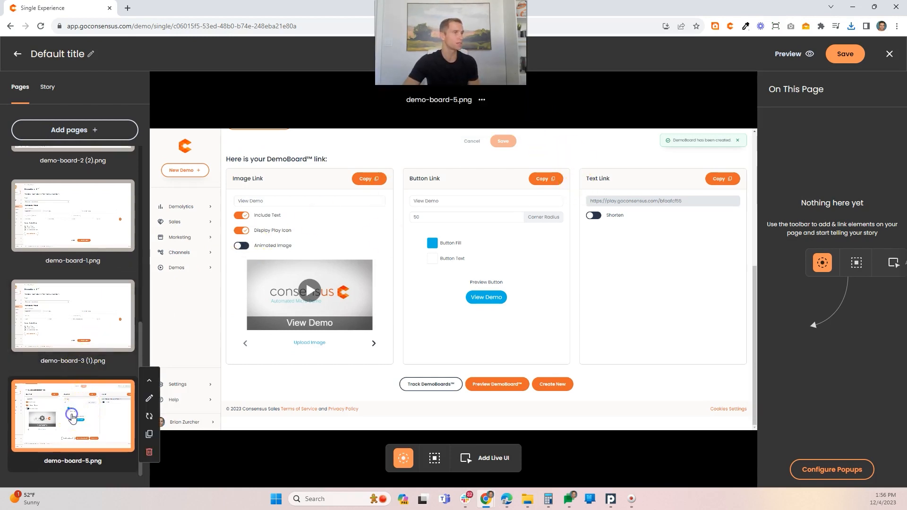
click(80, 325)
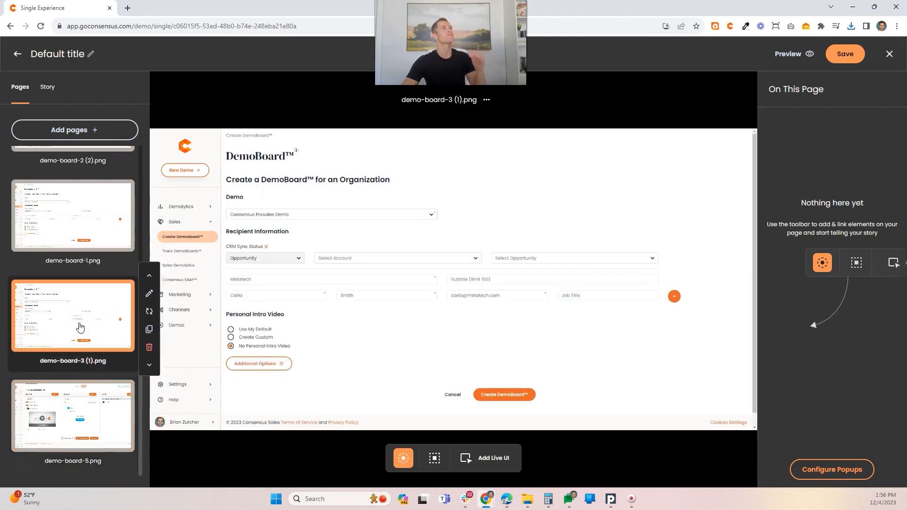
click(74, 223)
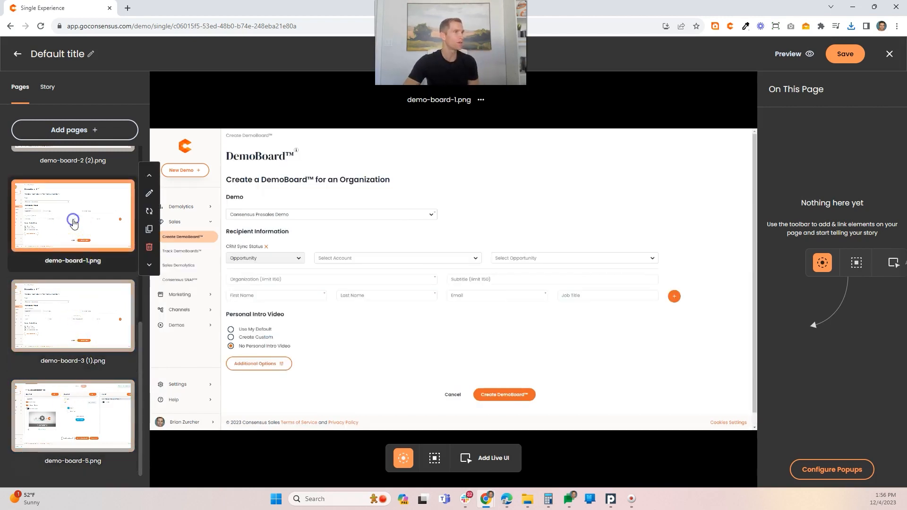
scroll(72, 332, up, 1)
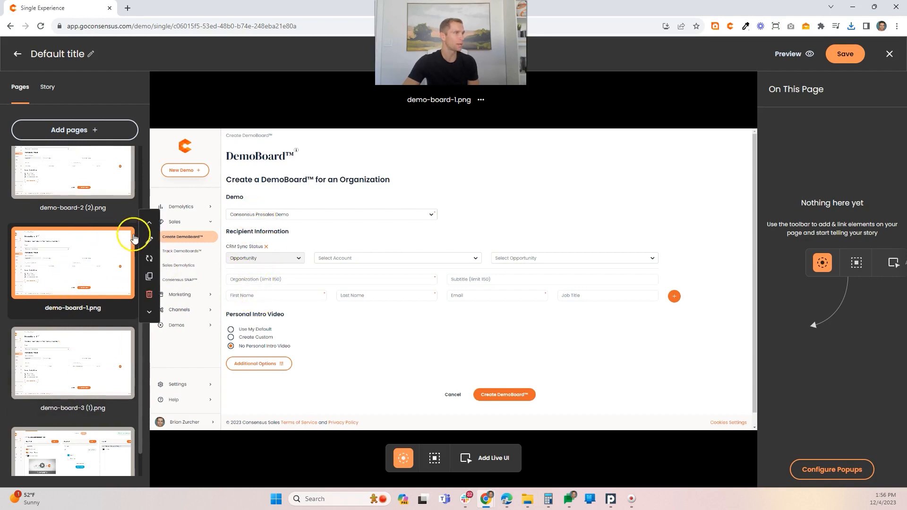
click(148, 223)
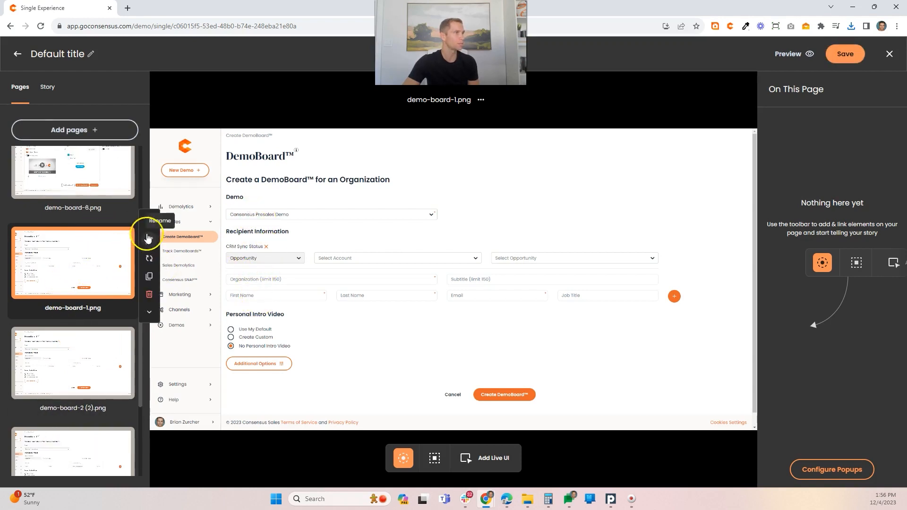
click(149, 222)
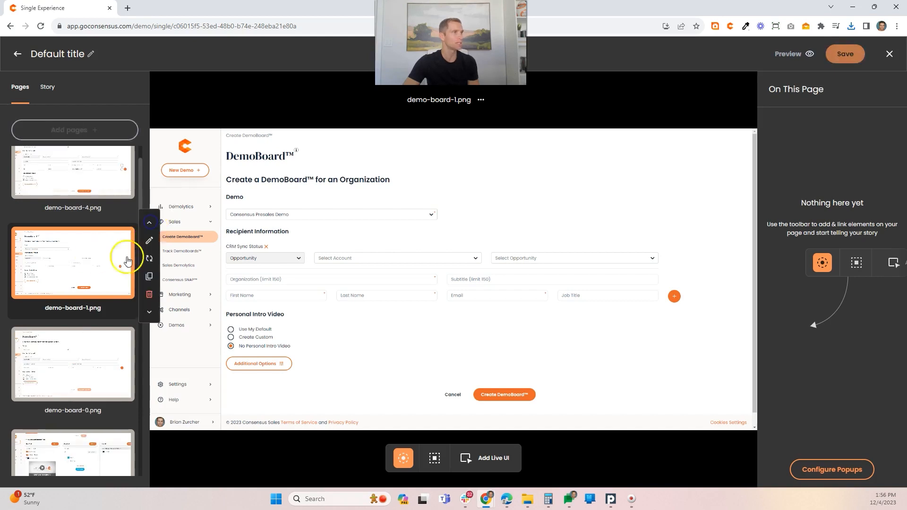
click(149, 222)
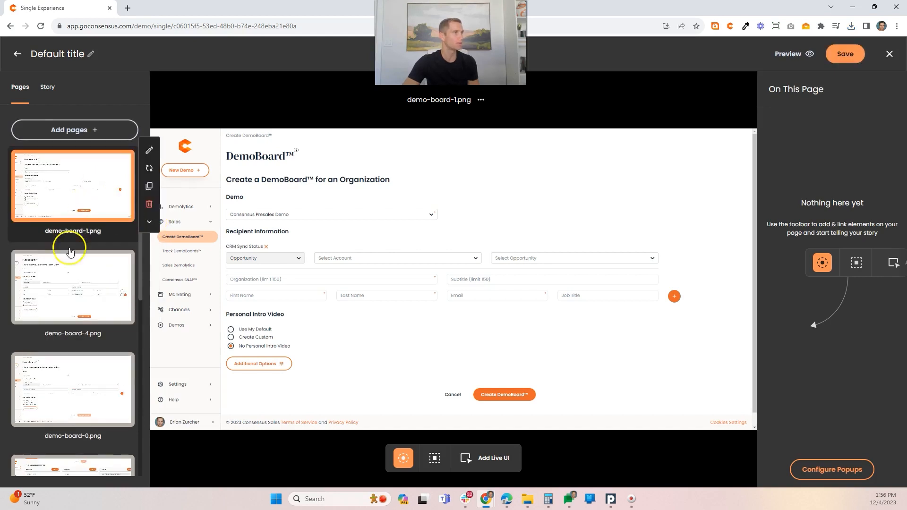
Step: Find the page with the empty DemoBoard form, demo-board-0.png, and move it to the first position, above demo-board-1.png
click(67, 275)
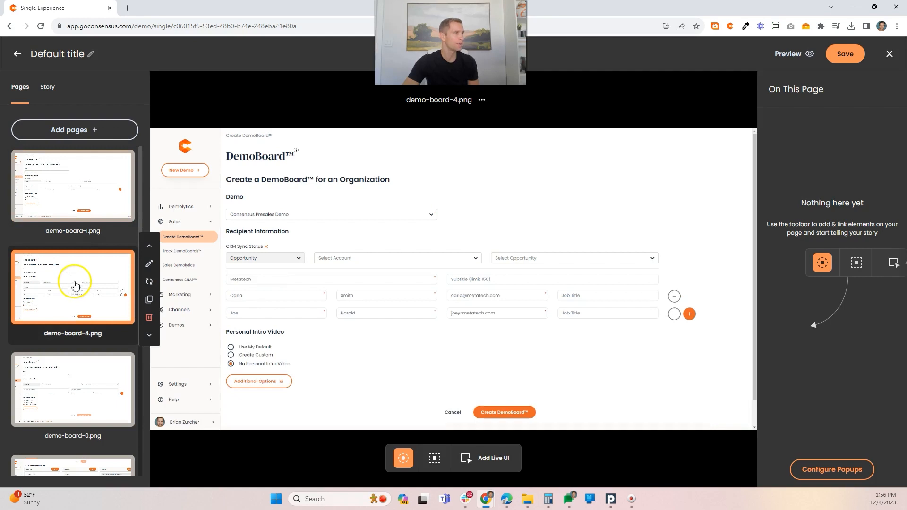
click(84, 388)
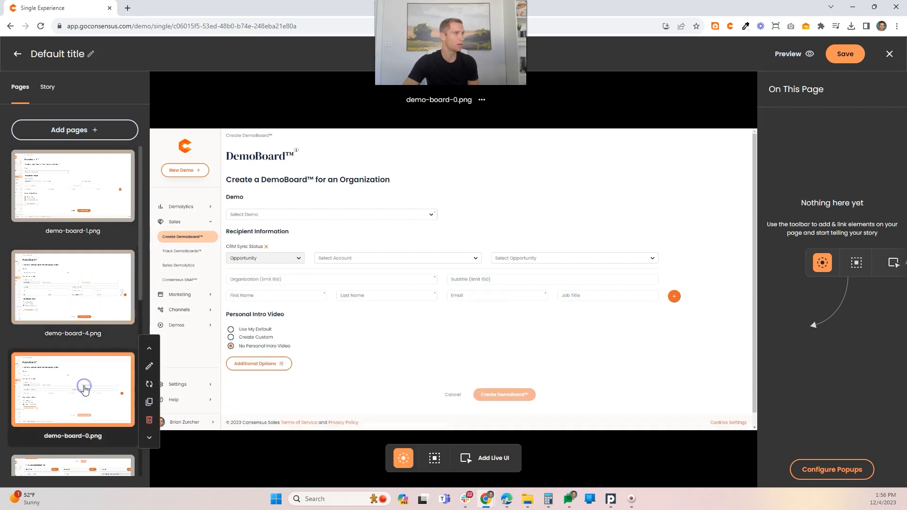
click(149, 348)
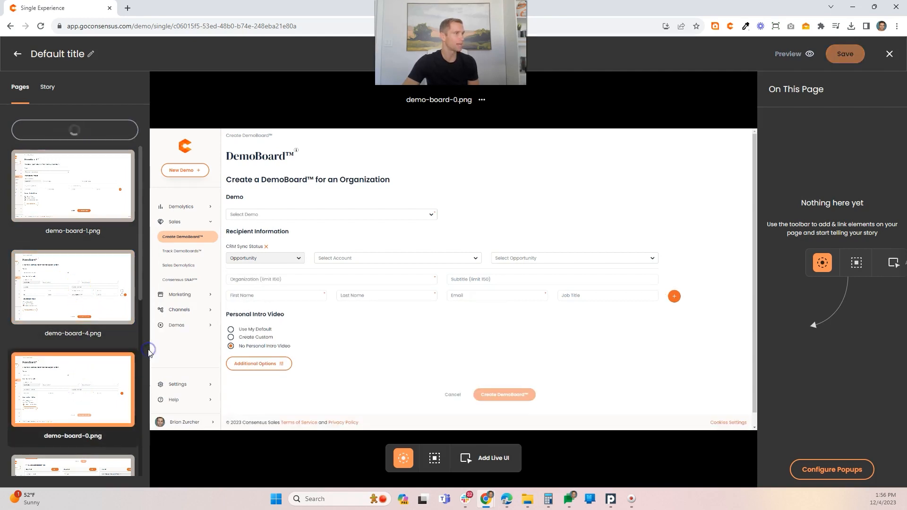
click(149, 245)
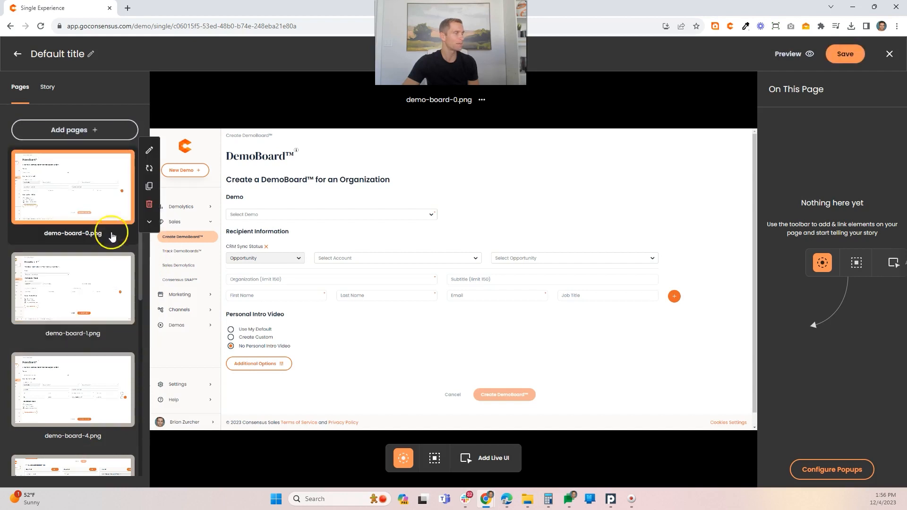
Step: Move demo-board-2 (2).png up so that it directly follows demo-board-1.png in the page list
click(98, 275)
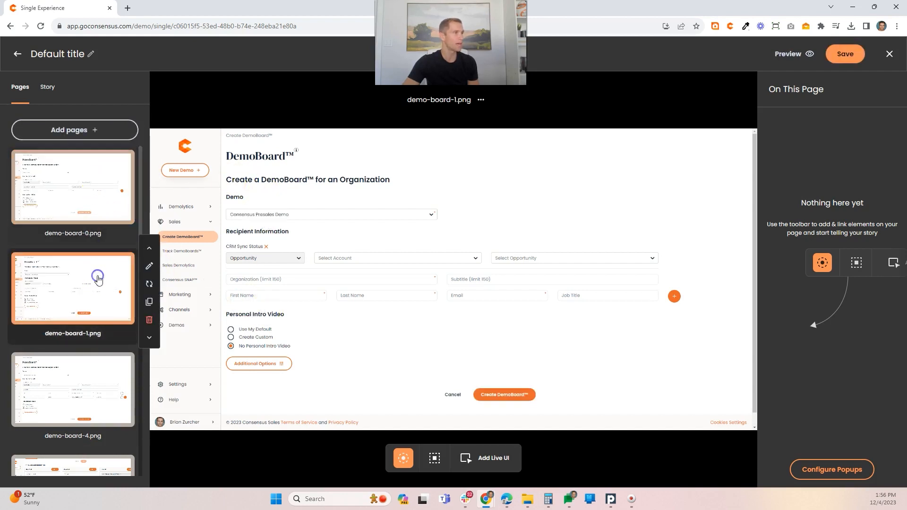
click(75, 366)
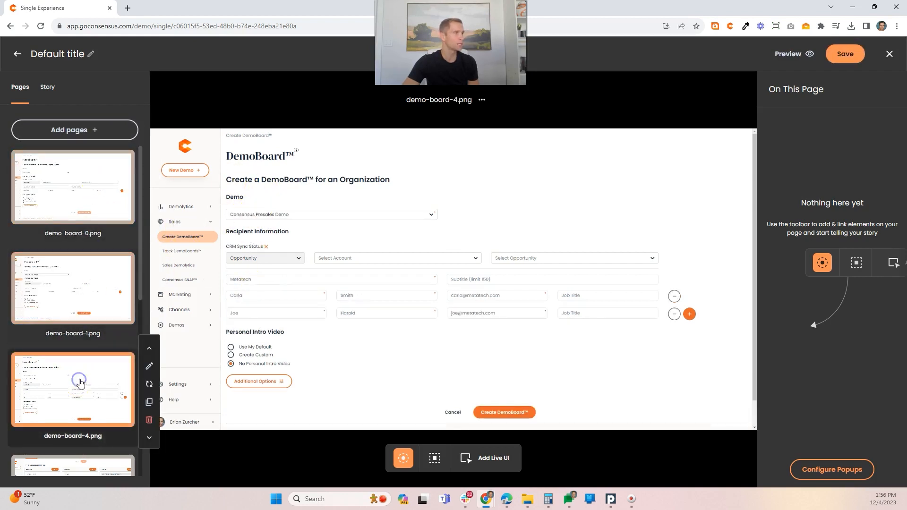
scroll(111, 370, down, 1)
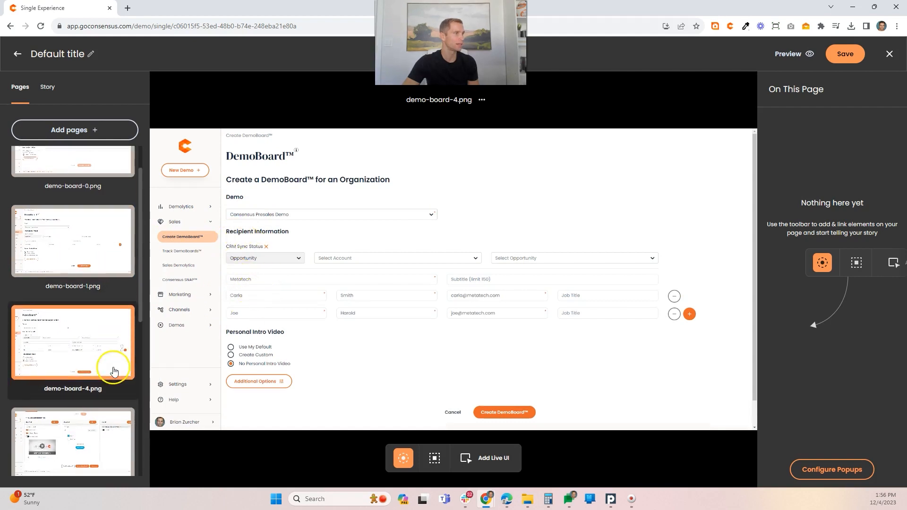
click(79, 411)
scroll(79, 410, down, 1)
click(77, 394)
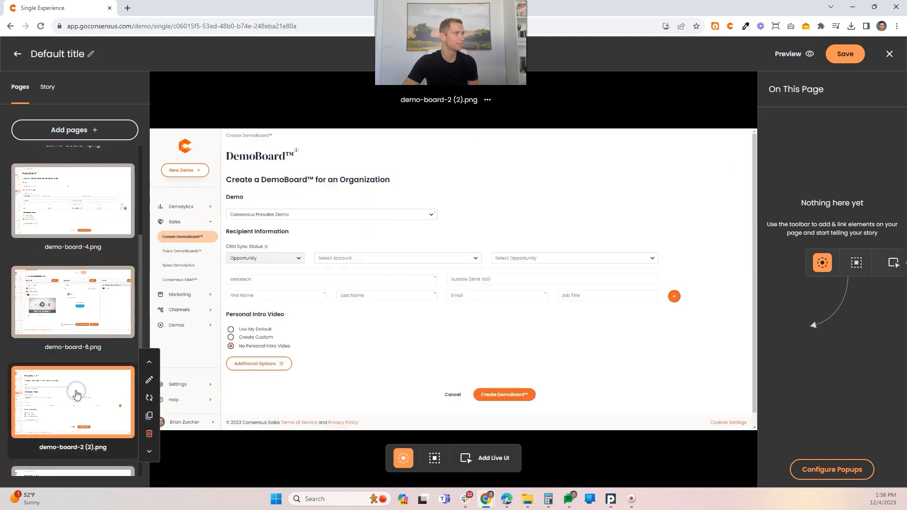
click(149, 361)
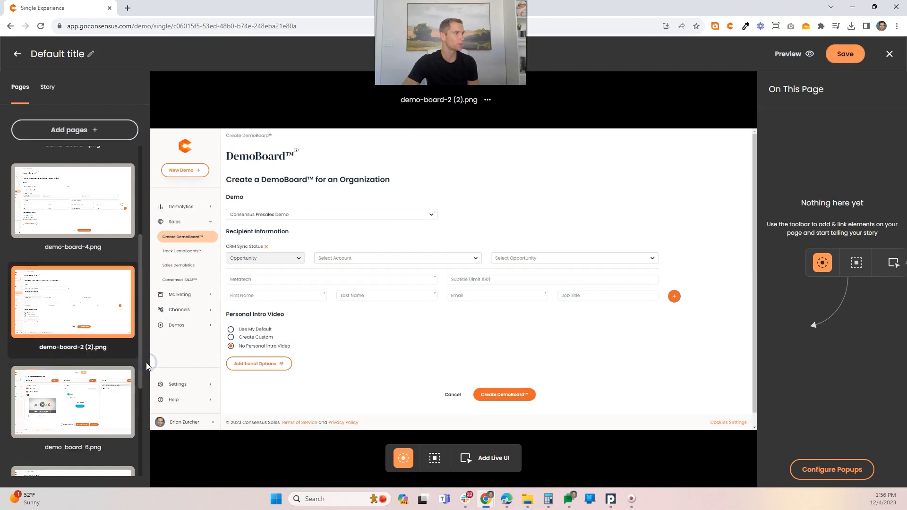
click(150, 262)
scroll(105, 283, up, 2)
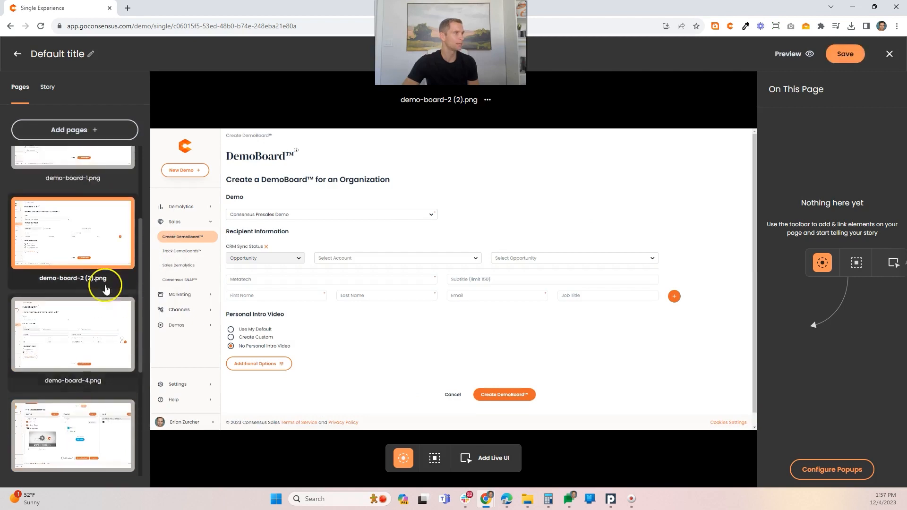
Step: Move demo-board-3 (1).png up to sit between demo-board-2 (2).png and demo-board-4.png
click(81, 211)
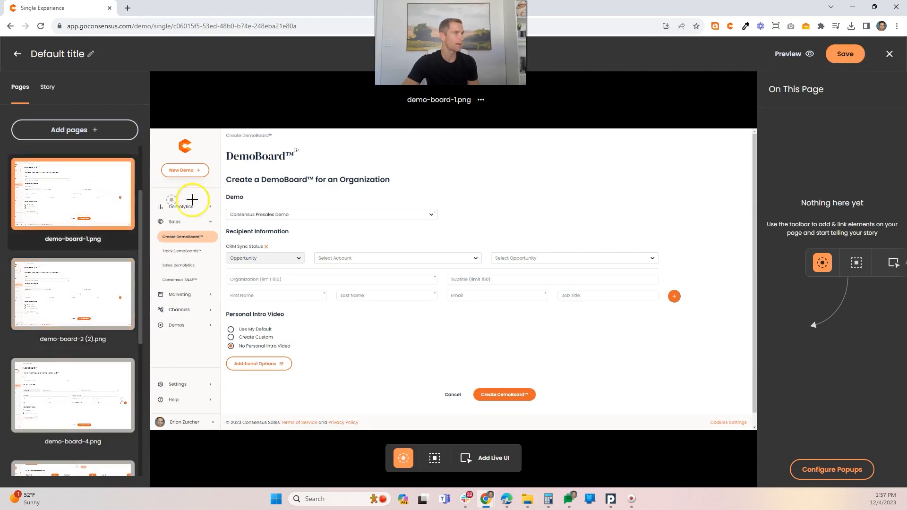
click(75, 293)
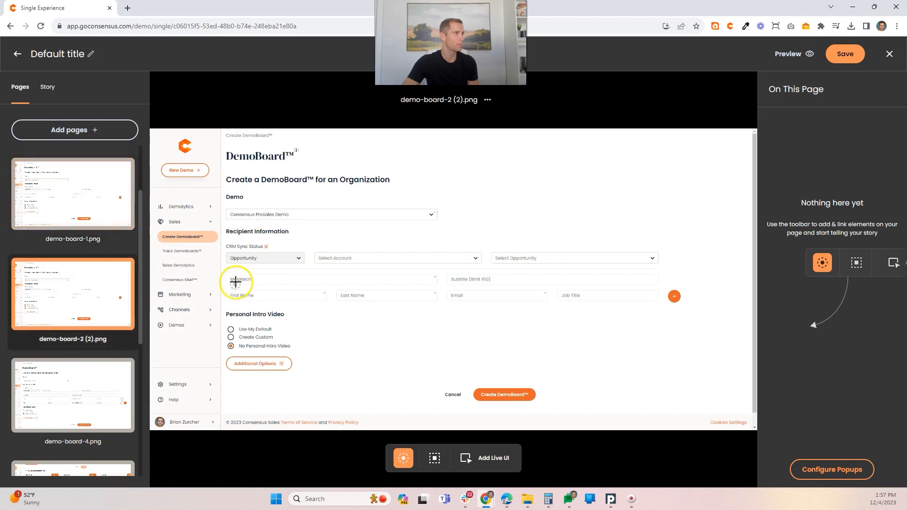
click(65, 401)
scroll(62, 378, down, 5)
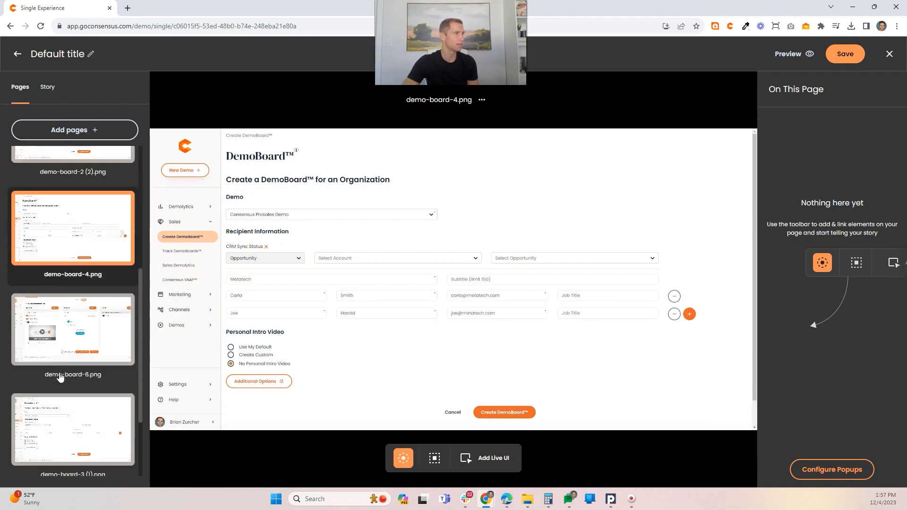
click(68, 362)
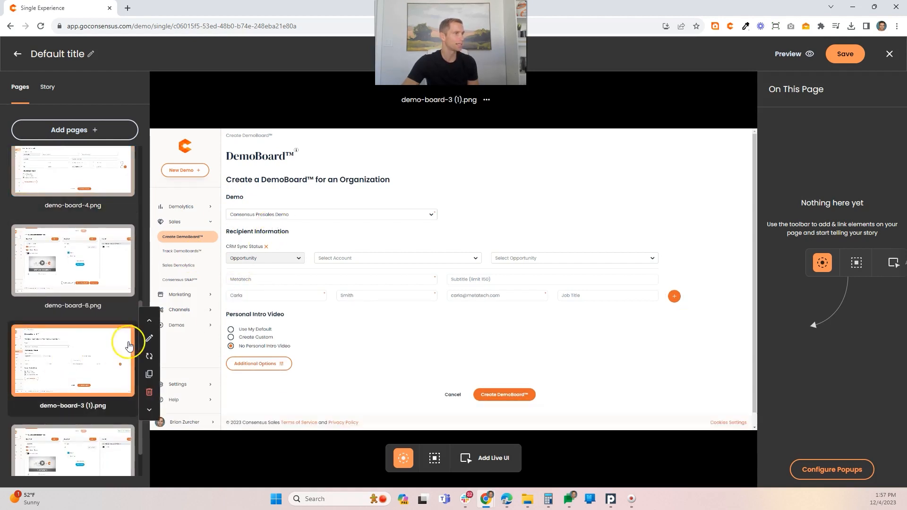
click(149, 324)
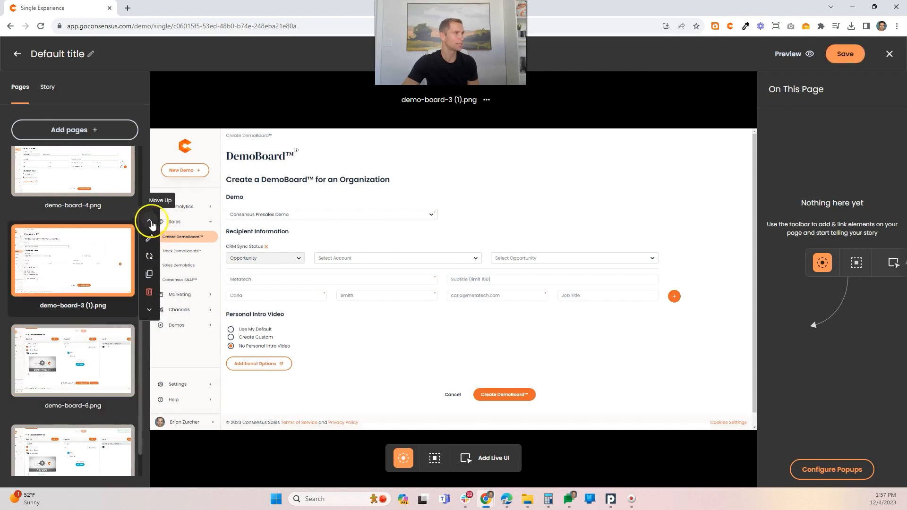
Step: Check the order of the DemoBoard pages and move demo-board-6.png down so that it follows demo-board-5.png
click(84, 216)
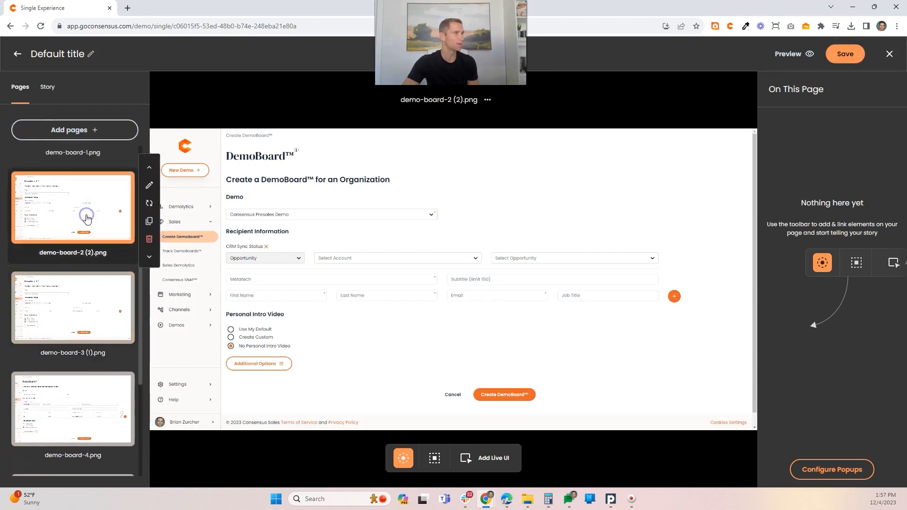
click(55, 318)
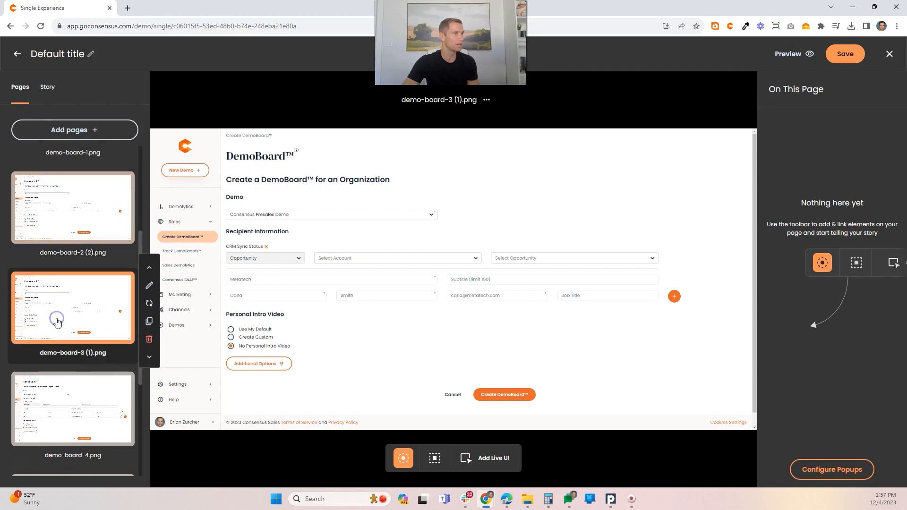
click(84, 386)
scroll(78, 373, down, 2)
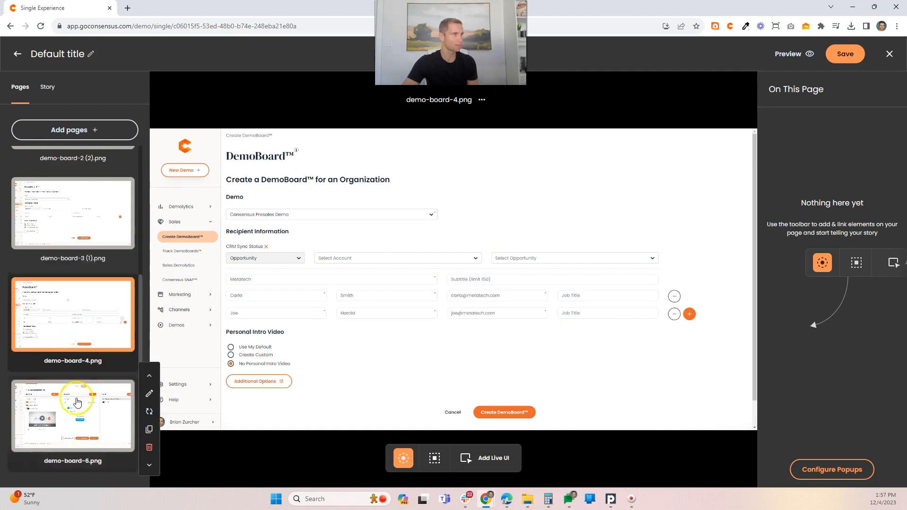
click(68, 417)
scroll(71, 373, down, 2)
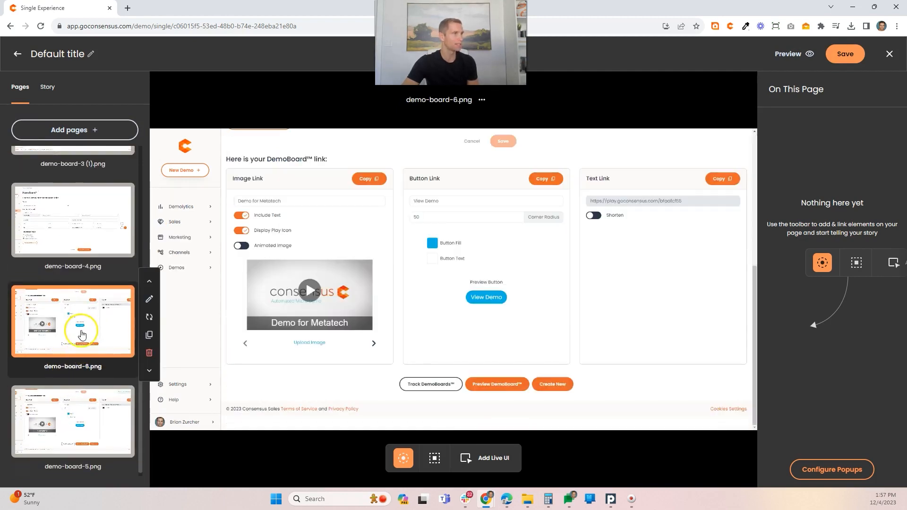
click(149, 365)
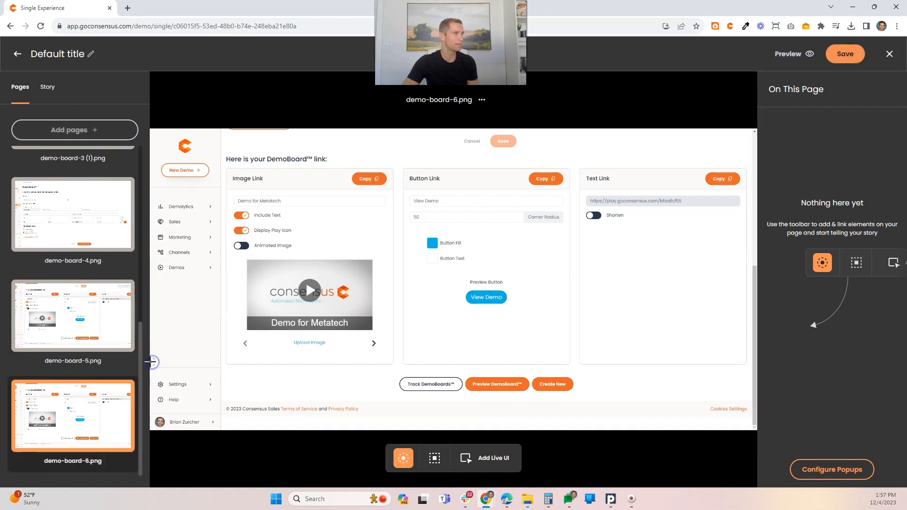
Step: On demo-board-0.png, draw a target area around the Select Demo field and title its popup "Chose your Demo"
scroll(68, 330, up, 5)
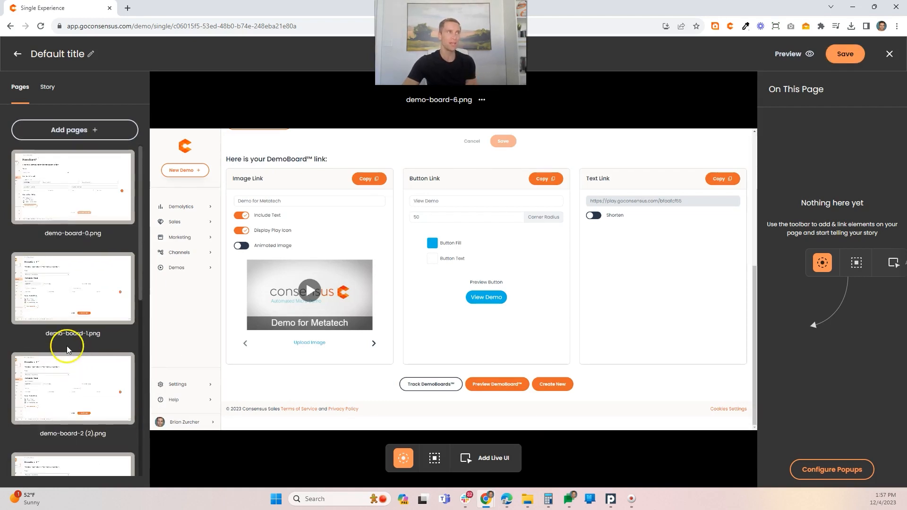
click(72, 189)
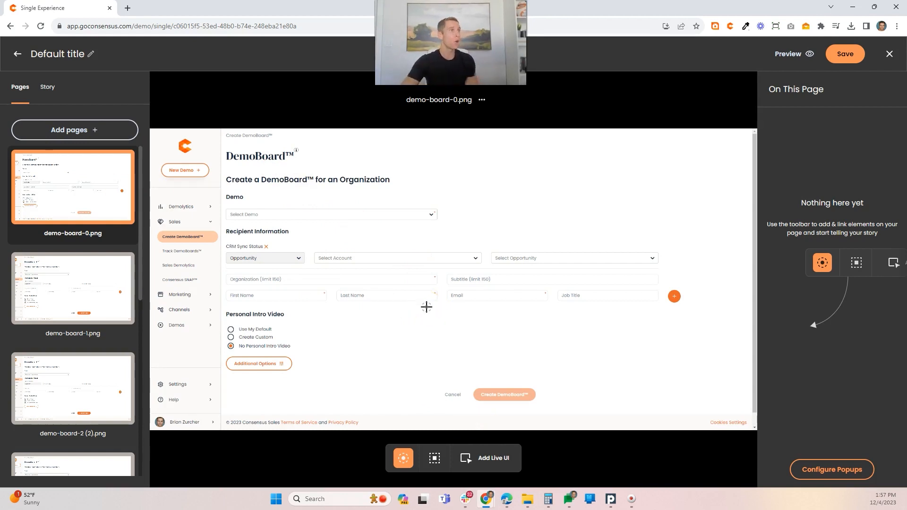
click(434, 458)
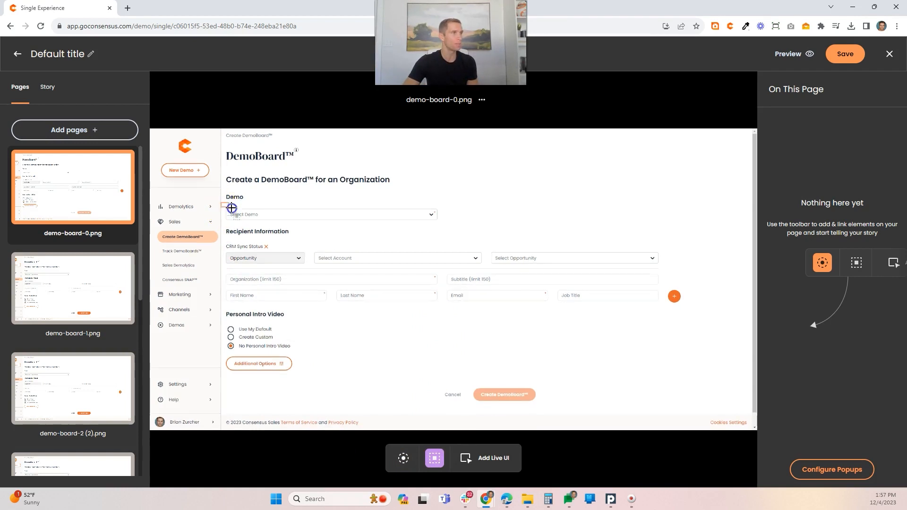
drag(232, 208, 441, 227)
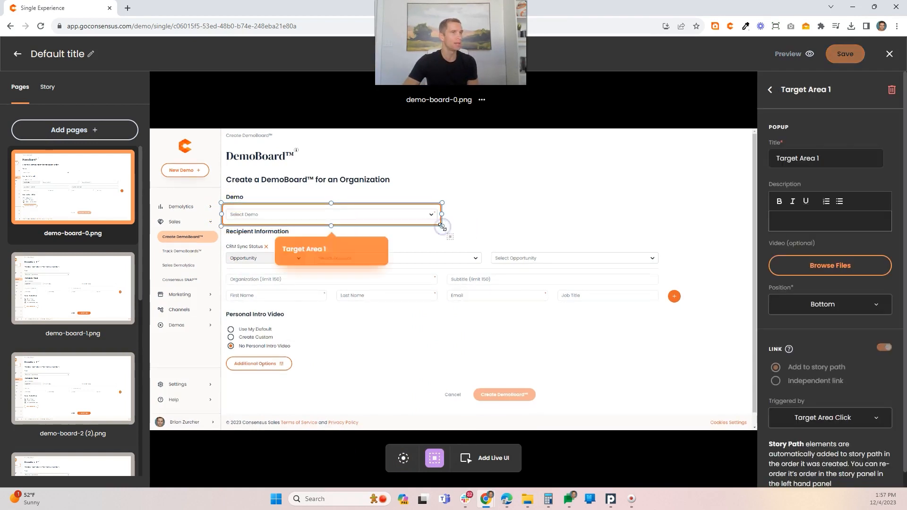
drag(823, 162, 764, 163)
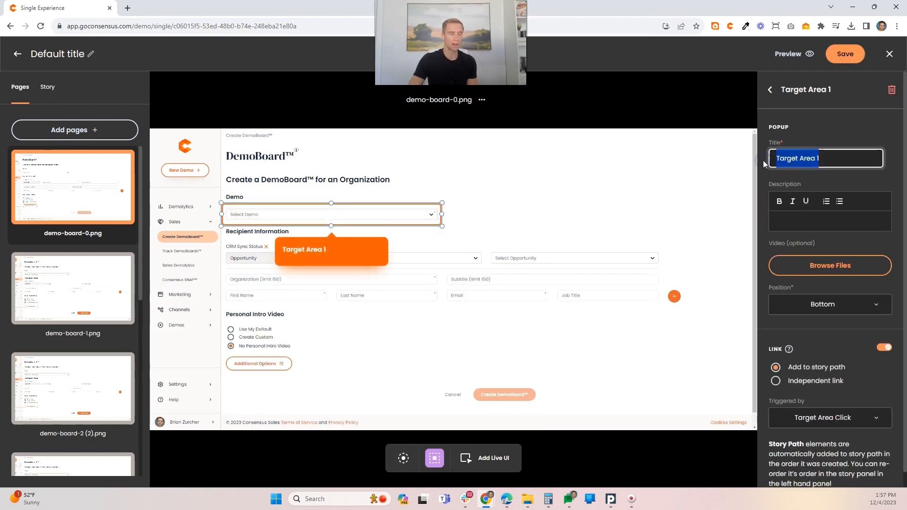
text(Chose your De)
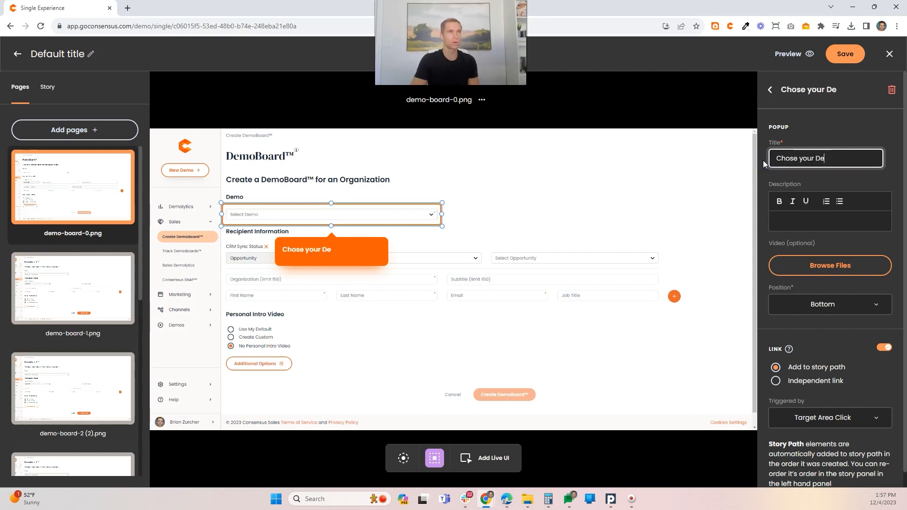
text(mo)
Step: Enter the popup description "You can pick which Demo you want to send. Click "Next" and we'll pick an example for you"
click(791, 218)
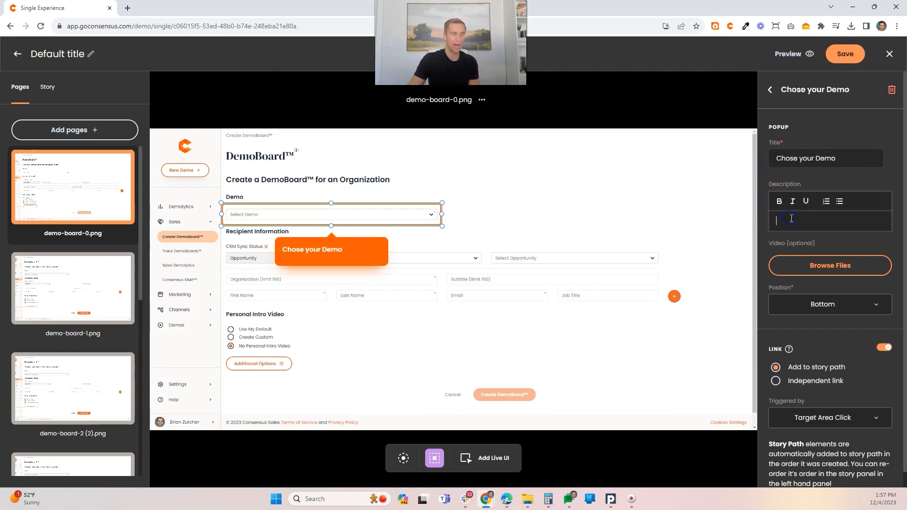
text(You can p)
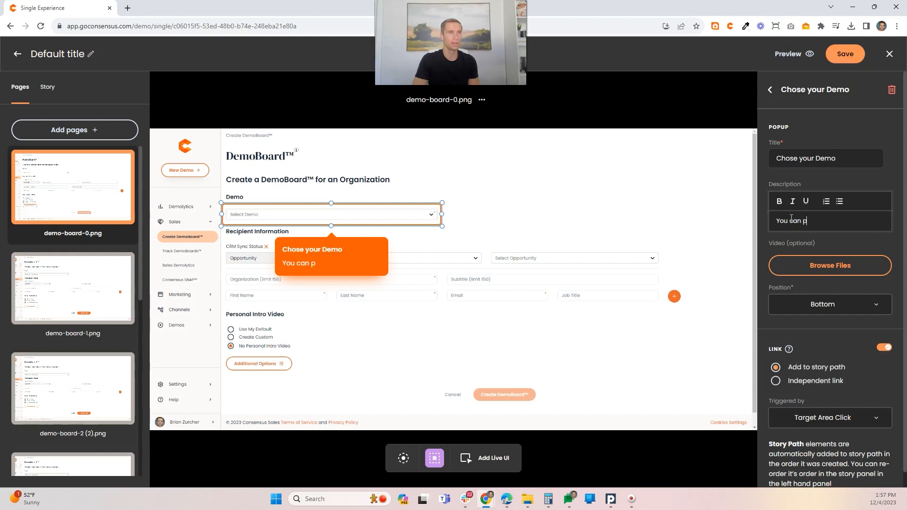
text(ick which Demo you want to send.)
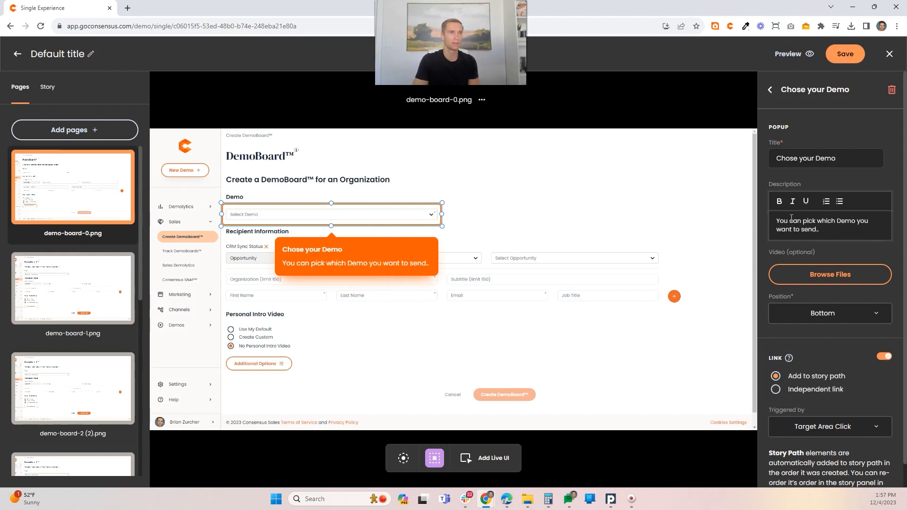
text( Click)
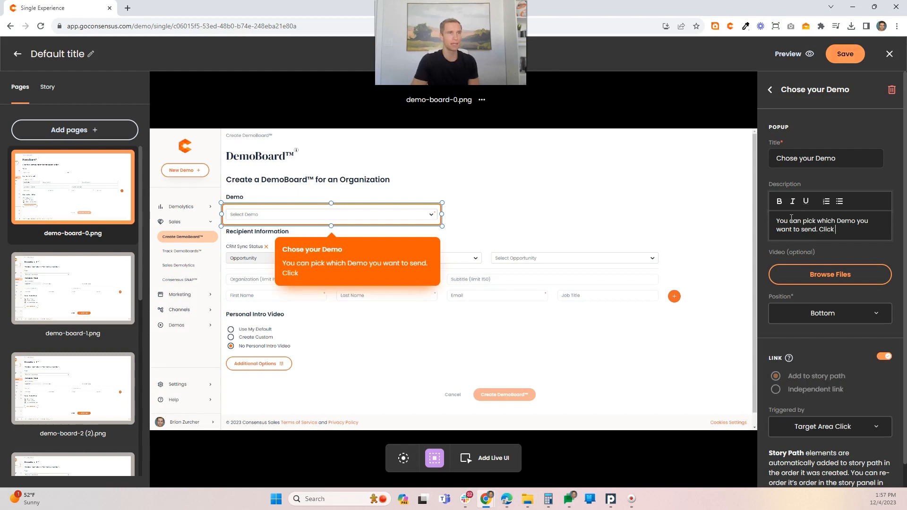
text( "N)
key(BackSpace)
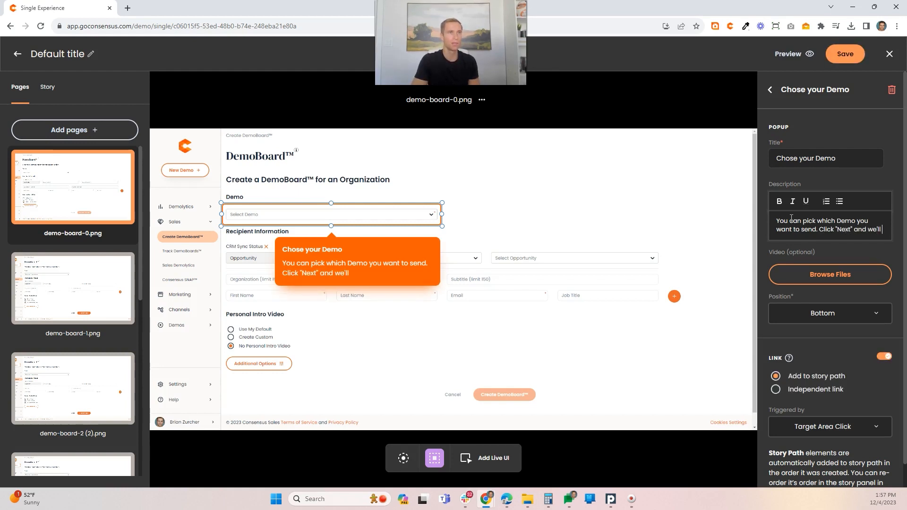
text(pick an example for you)
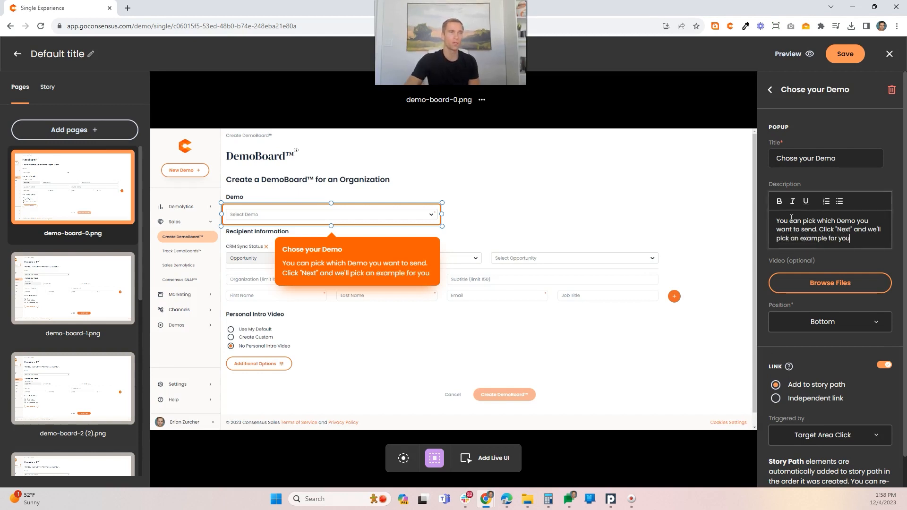
Step: Set the popup's position to Right and its link trigger to Button In Popup, and return to the page's element list
click(820, 321)
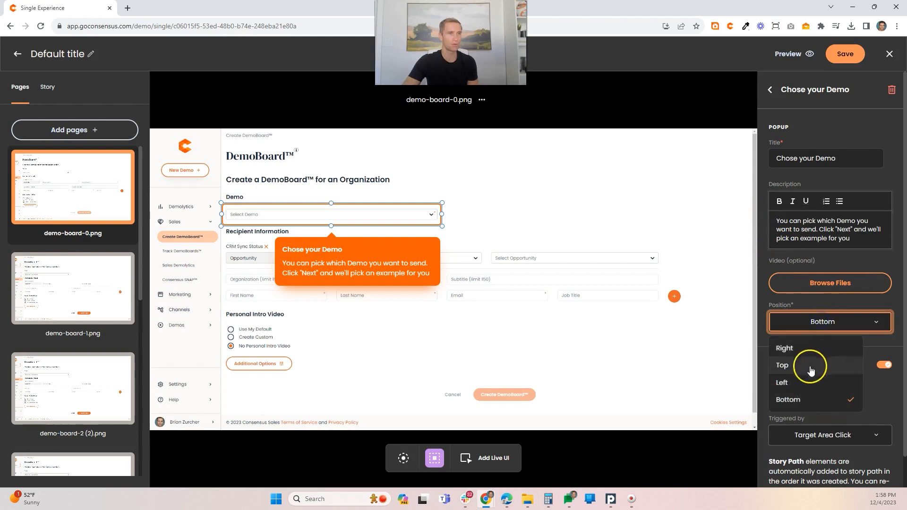
click(798, 349)
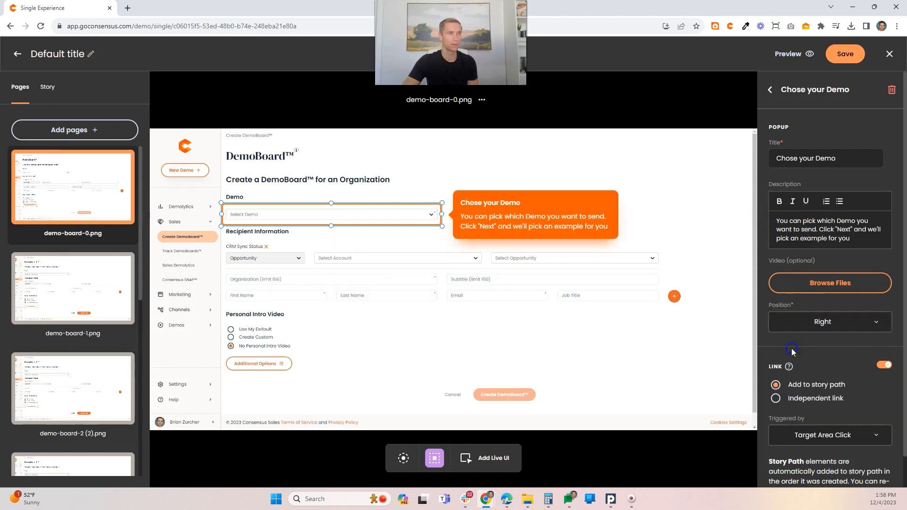
scroll(822, 394, down, 1)
click(822, 402)
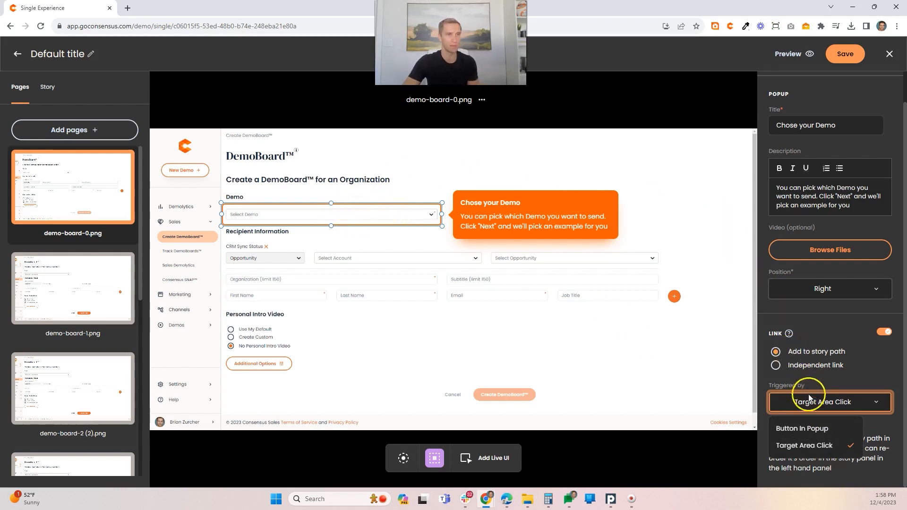
click(801, 428)
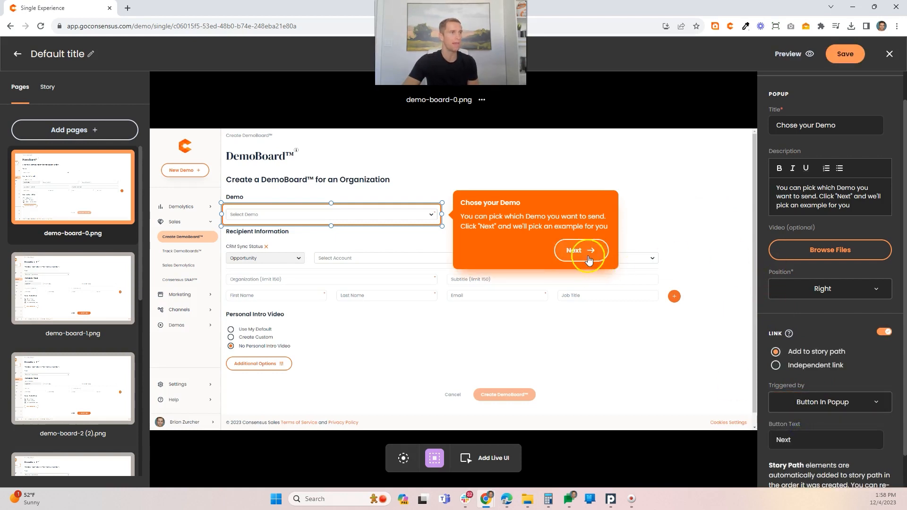
scroll(798, 400, down, 1)
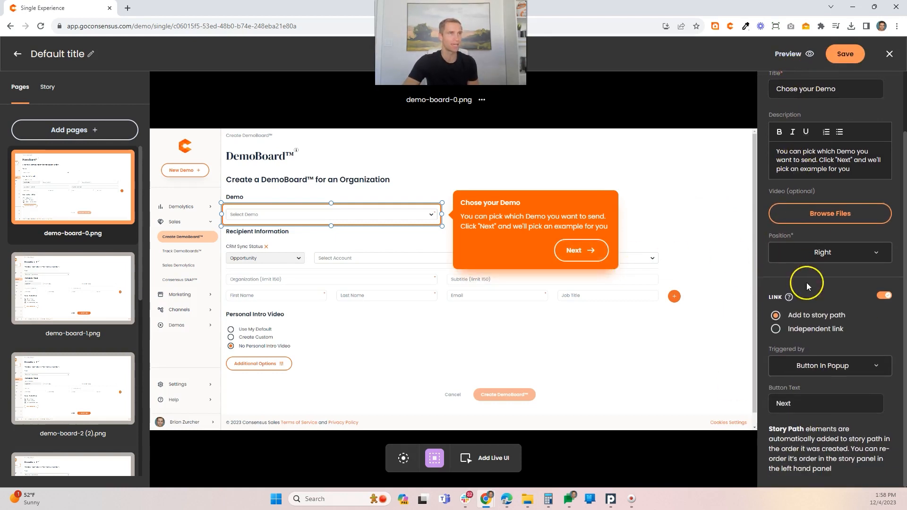
scroll(807, 286, up, 2)
click(768, 100)
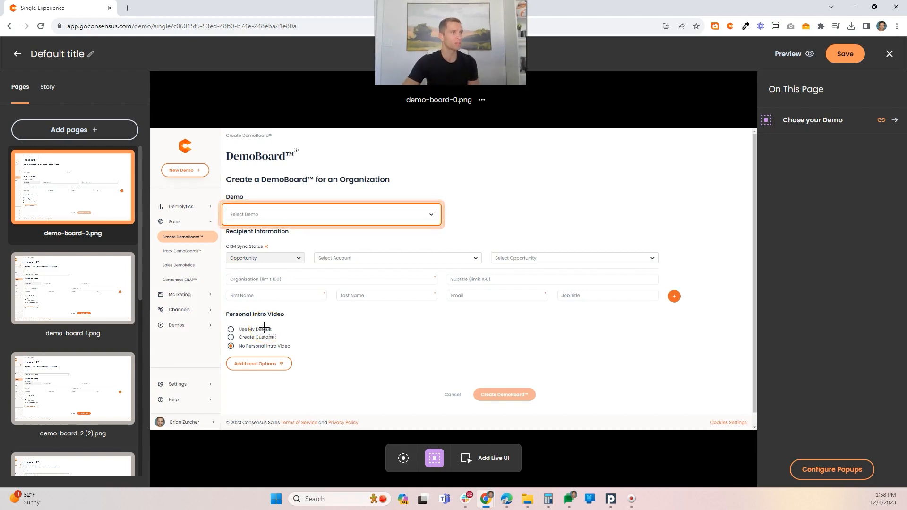
Step: On demo-board-2 (2).png, place a live text input with placeholder text and rounded corners over the organization field, resized to cover it
click(69, 291)
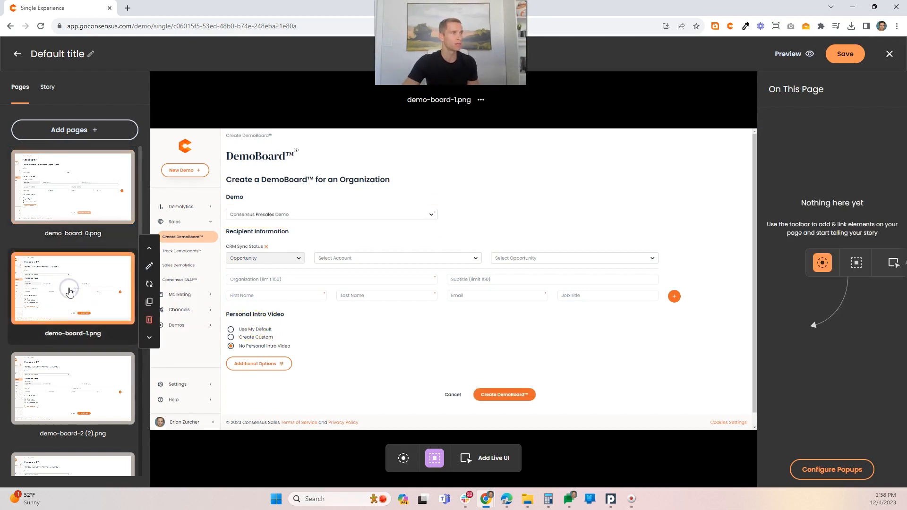
click(66, 178)
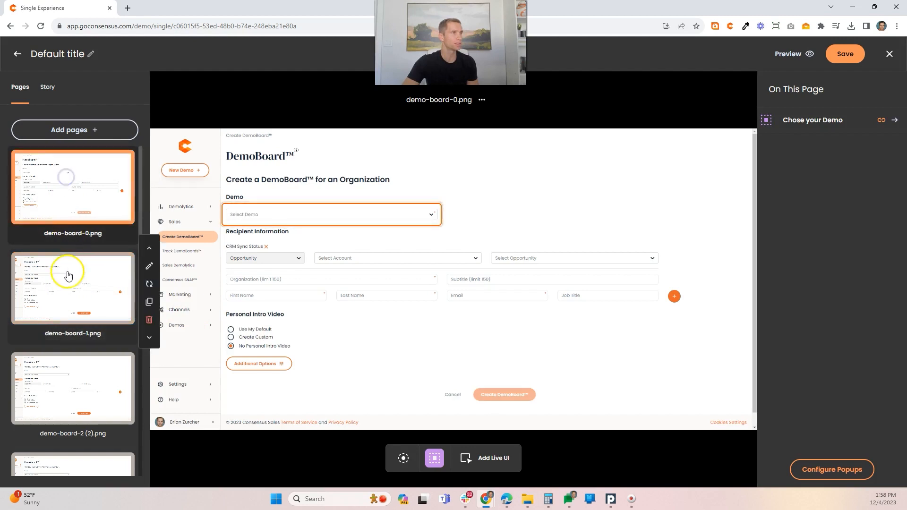
click(71, 369)
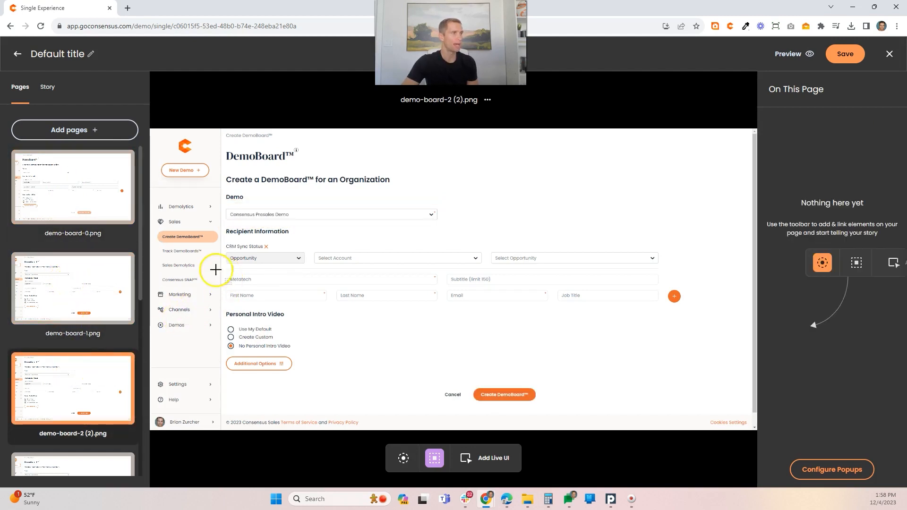
click(487, 456)
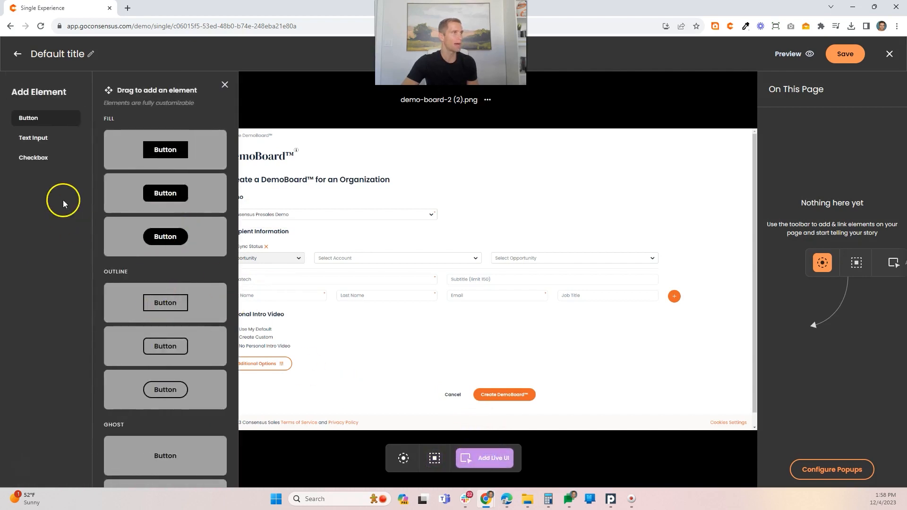
click(33, 138)
scroll(133, 307, down, 5)
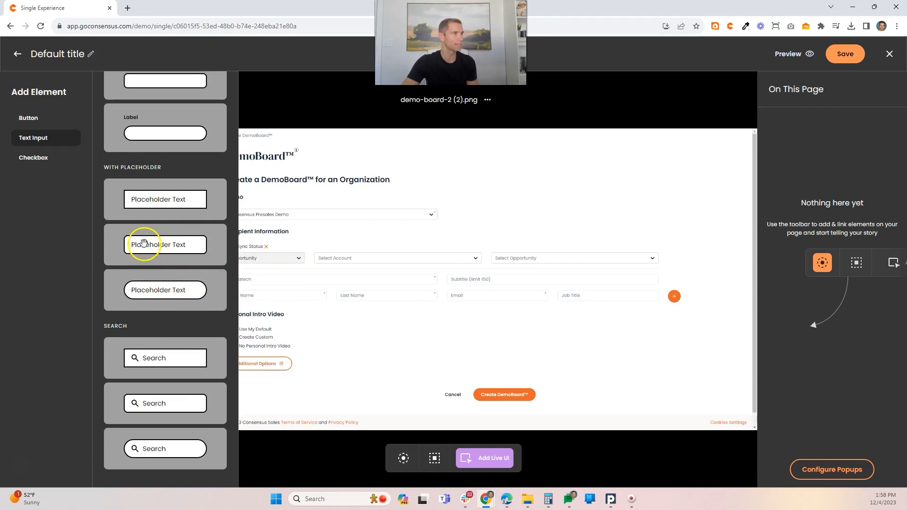
drag(144, 243, 226, 278)
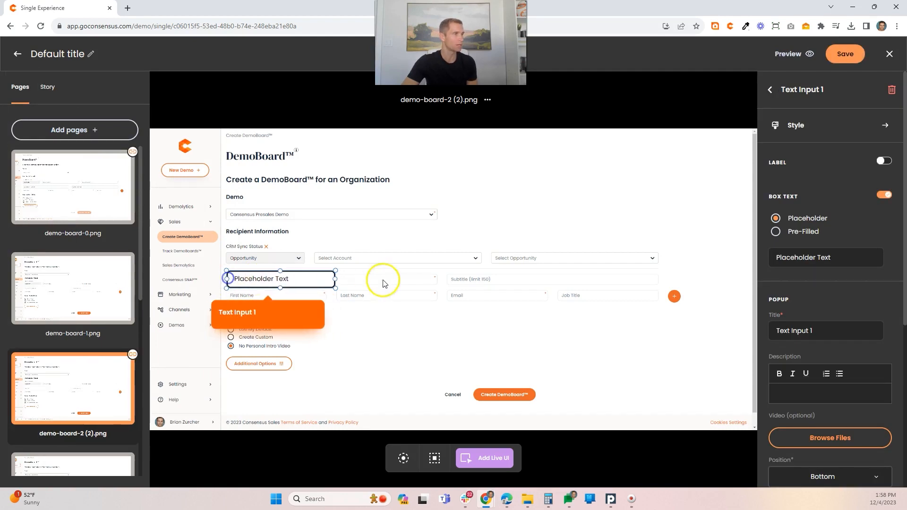
drag(335, 286, 438, 281)
drag(362, 276, 363, 278)
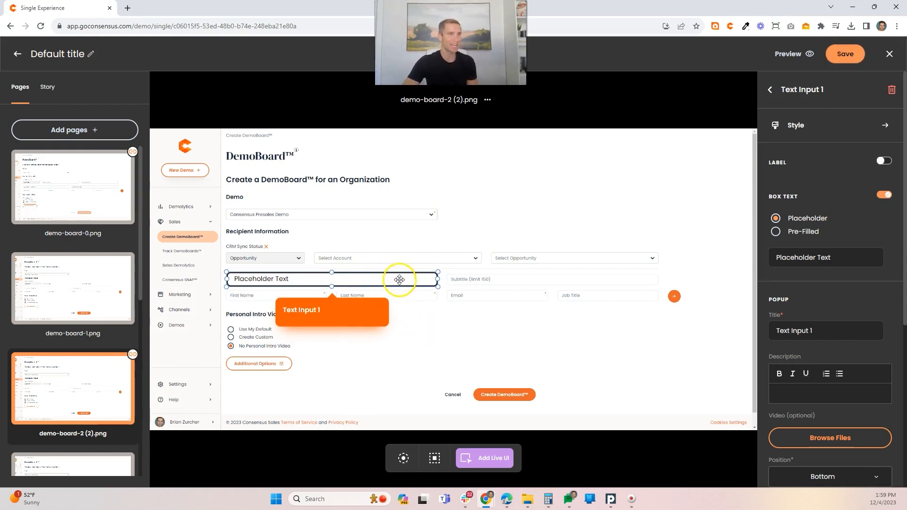
Step: Style the organization text input with a 9px text size and the text color #73818F
click(796, 123)
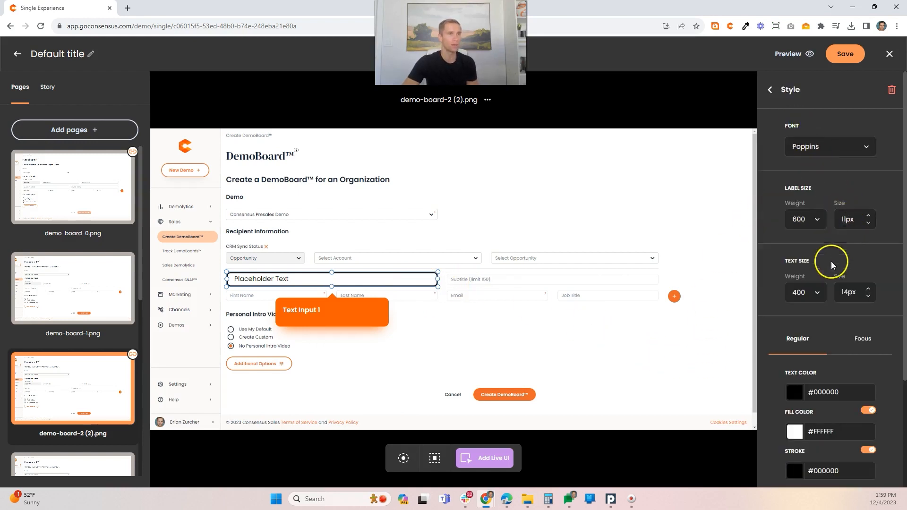
click(868, 297)
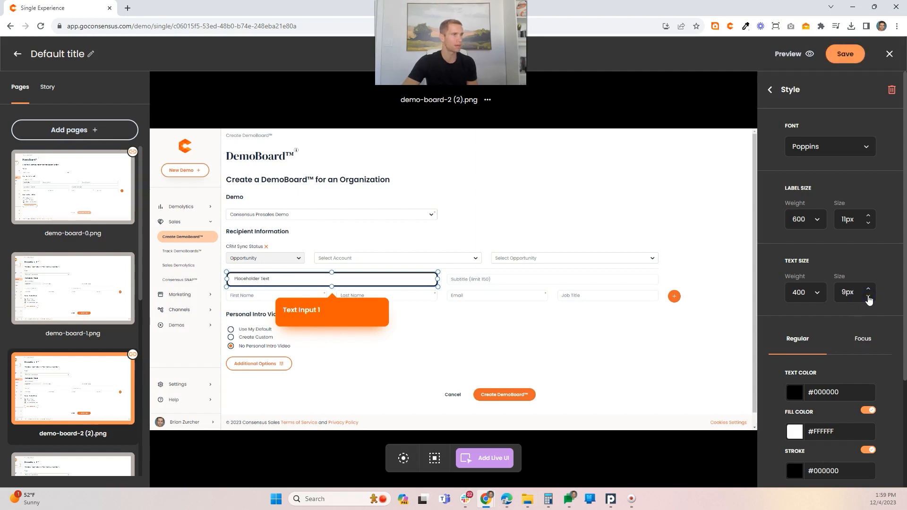
scroll(806, 368, down, 2)
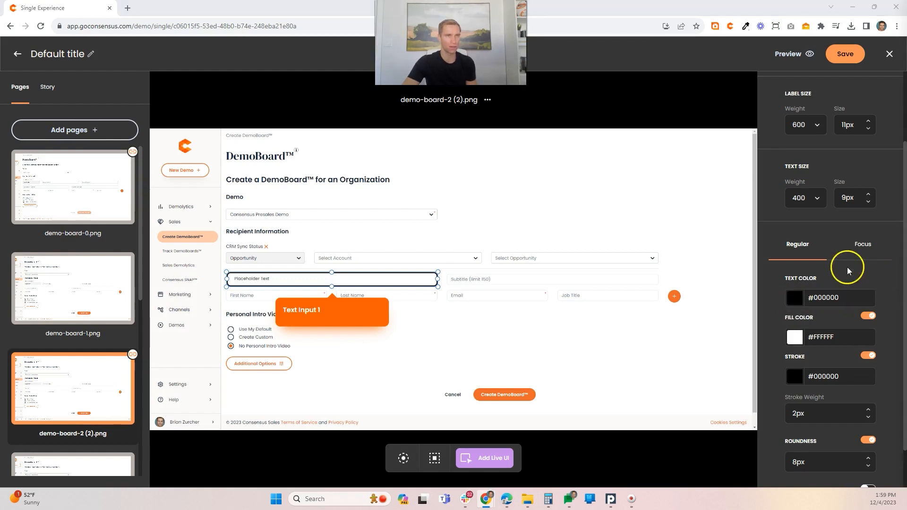
click(830, 294)
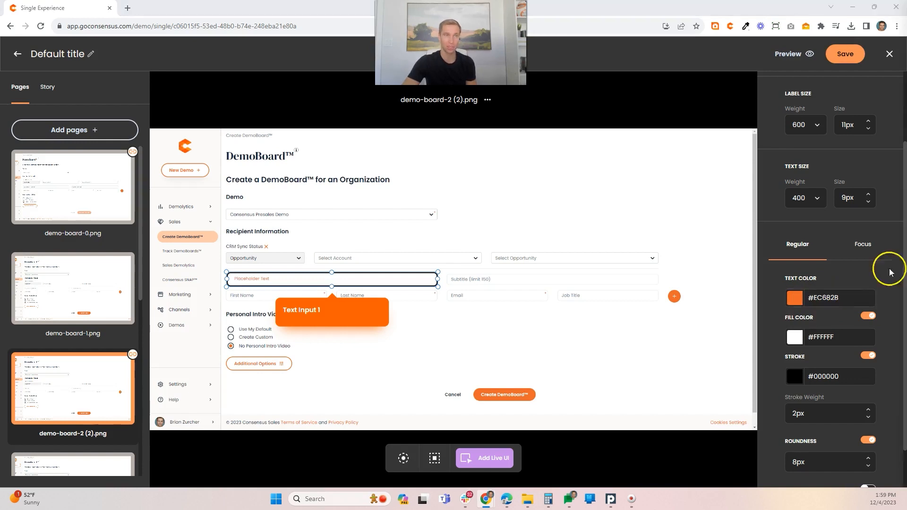
click(822, 296)
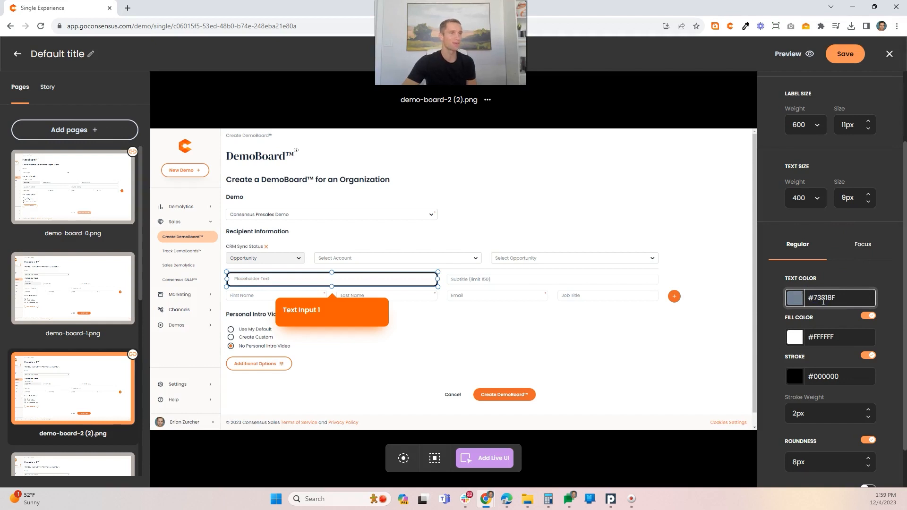
Step: Set the text input's regular stroke color to #B6B6B6 and its focus stroke to #F36435 with a 1px weight
click(795, 377)
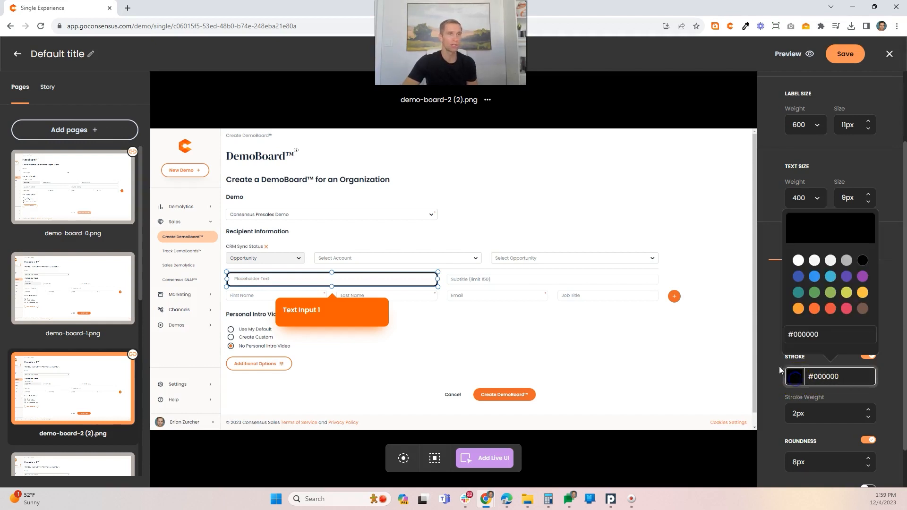
click(848, 260)
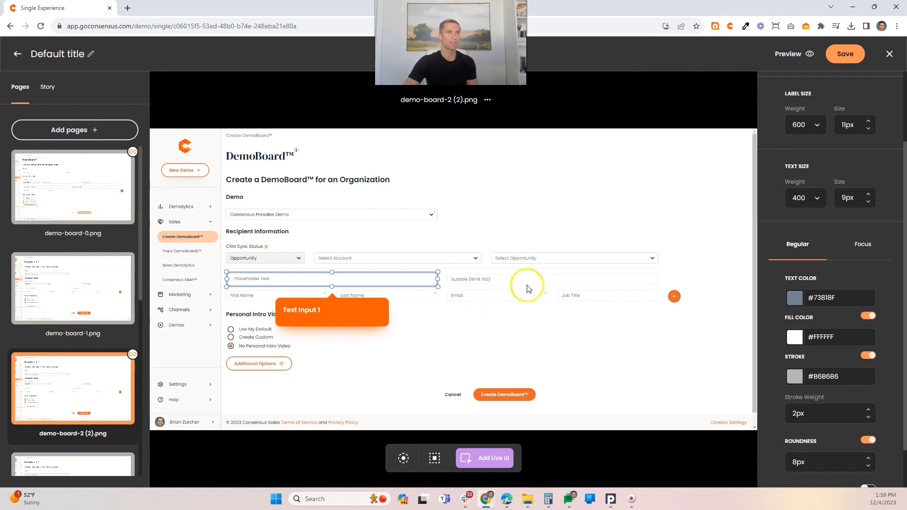
scroll(831, 359, down, 1)
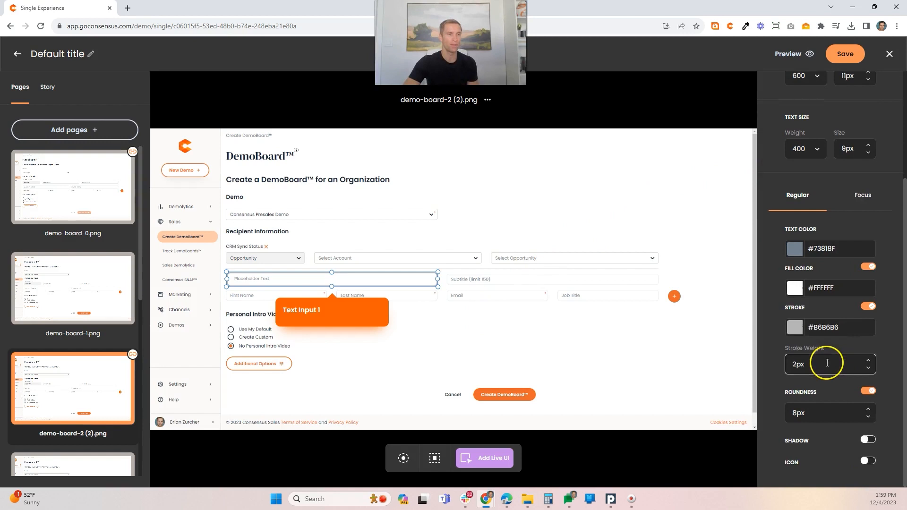
click(863, 208)
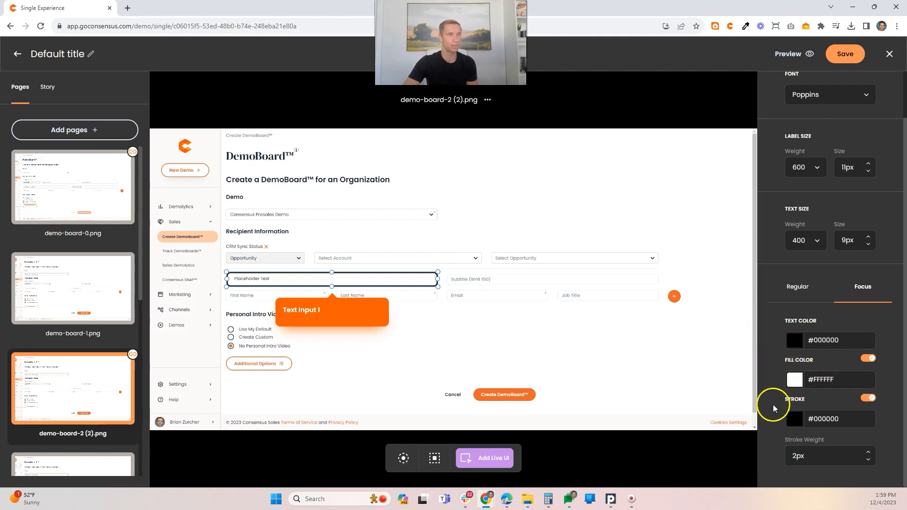
click(793, 420)
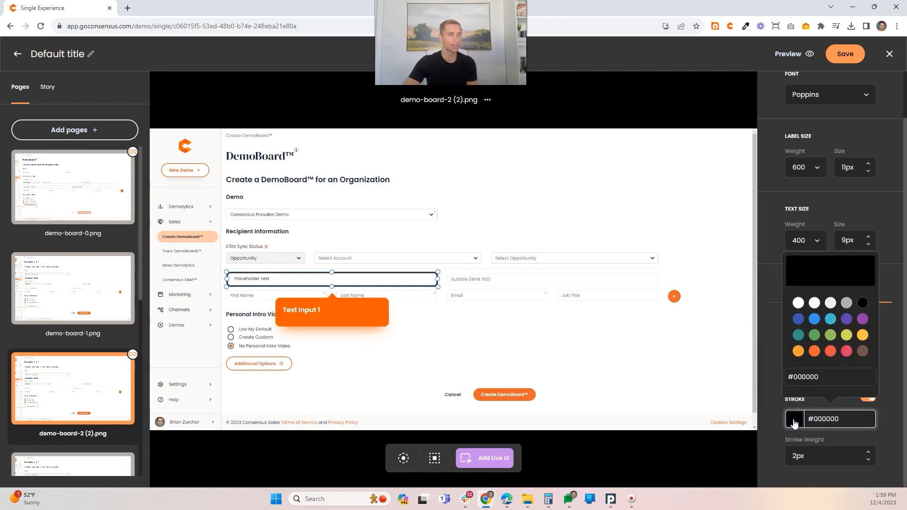
click(814, 351)
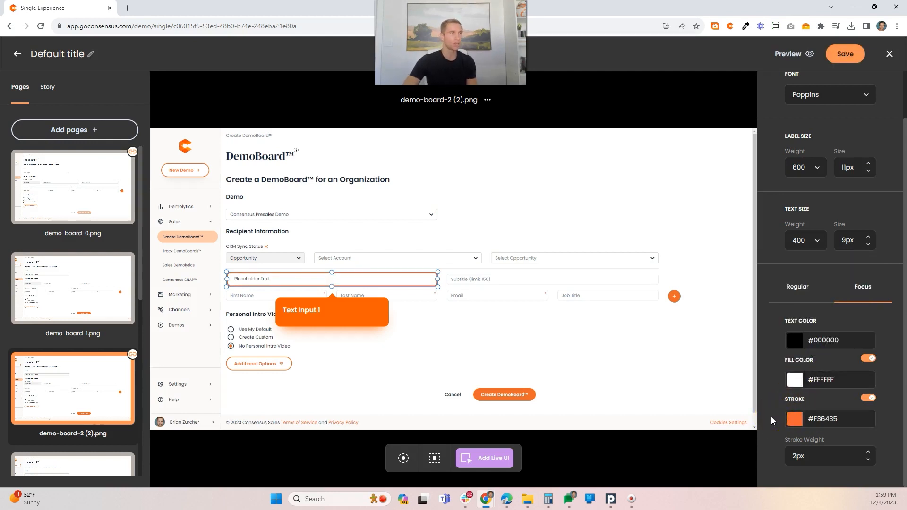
click(876, 455)
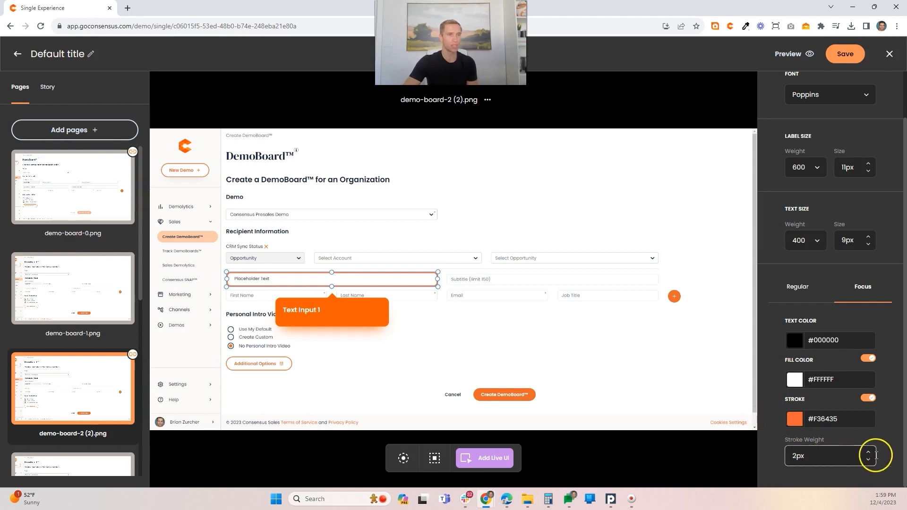
click(868, 459)
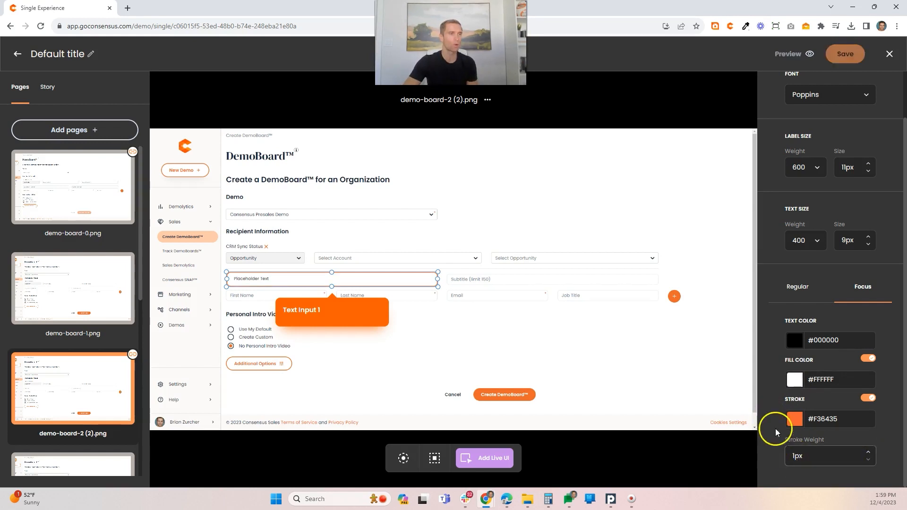
Step: Return from the style settings to the text input's settings and replace its placeholder text with "Organization"
scroll(775, 227, up, 3)
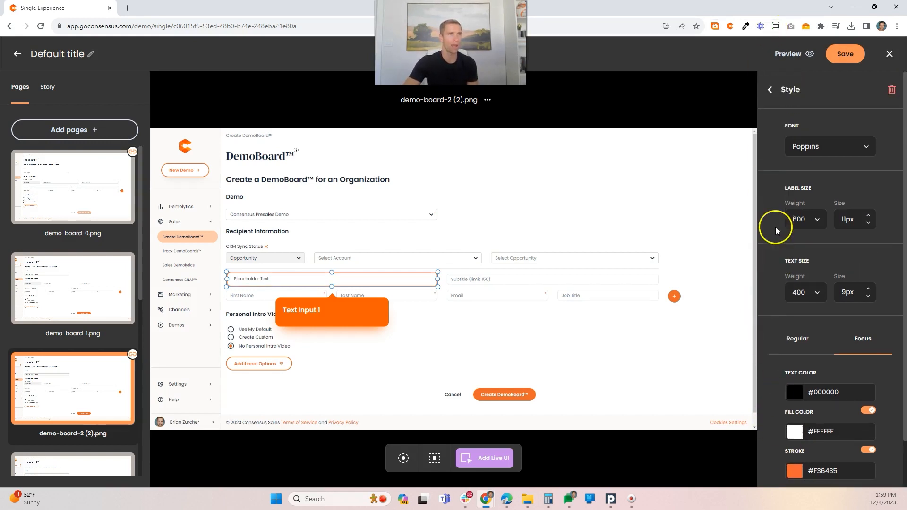
click(784, 90)
click(824, 328)
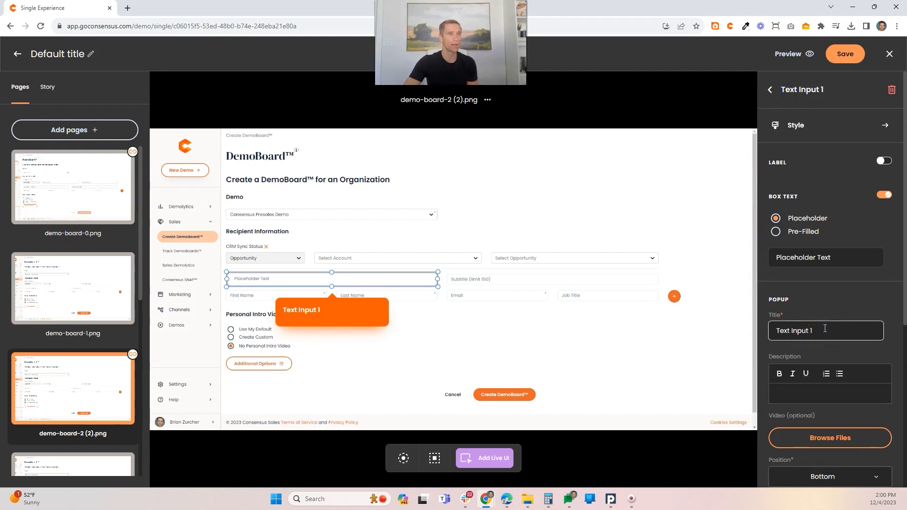
click(834, 258)
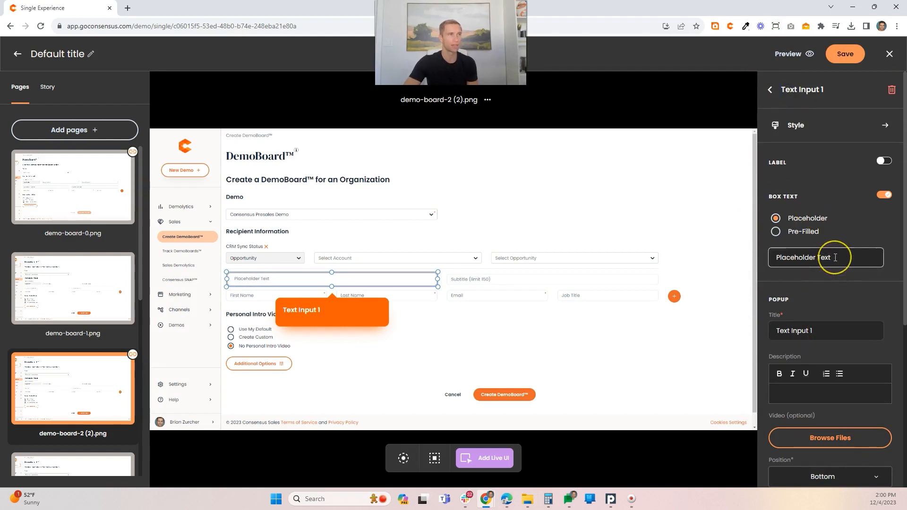
drag(835, 257, 769, 256)
text(O)
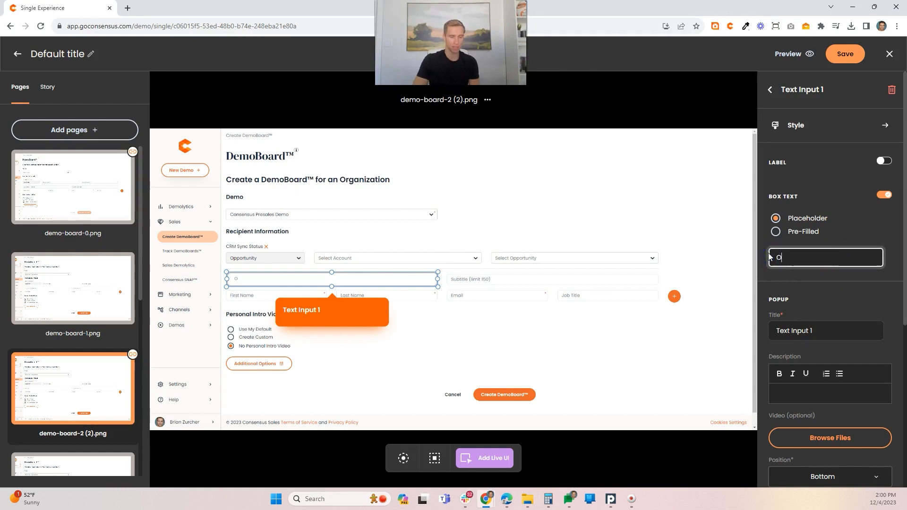
text(rgaznization)
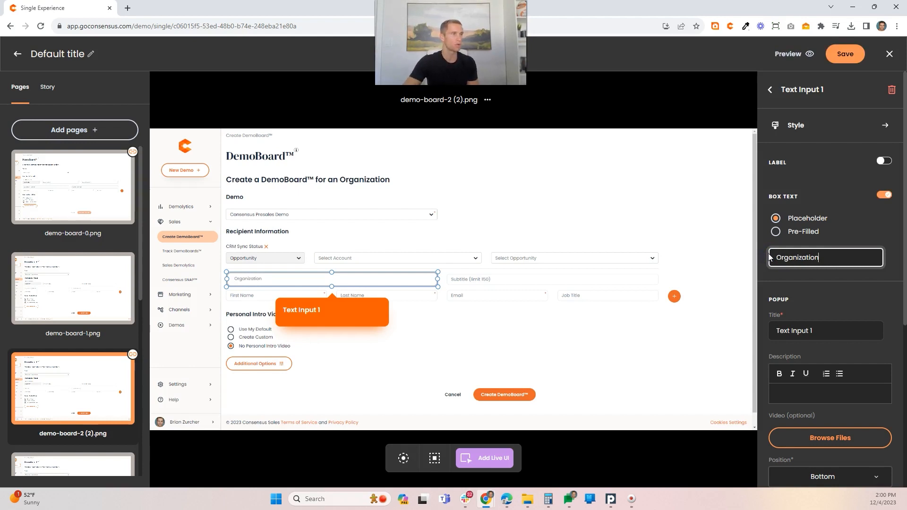
Step: Set the popup title of the organization text input to "Who is this for?"
scroll(823, 299, down, 3)
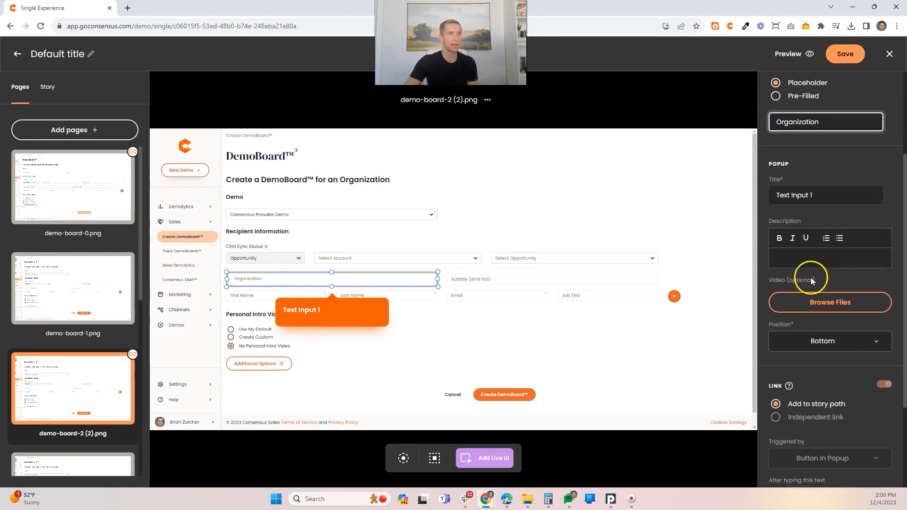
drag(811, 189, 776, 189)
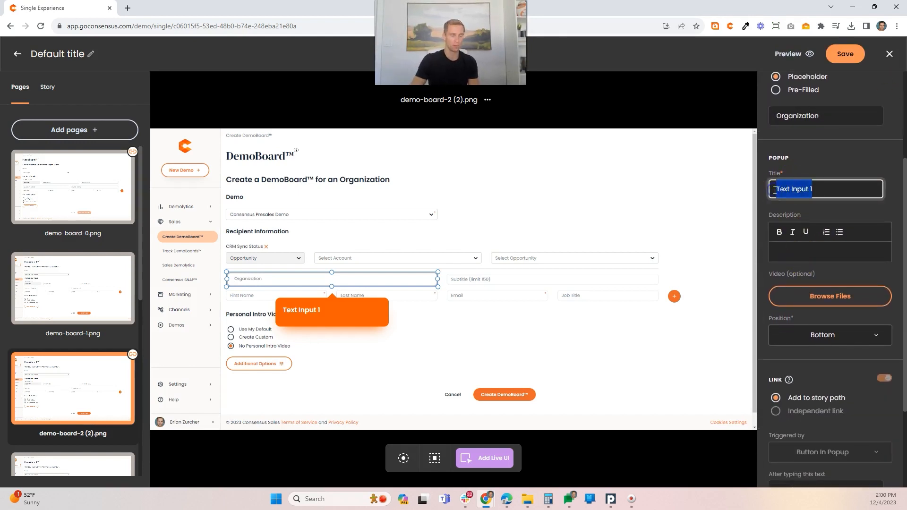
text(Who is)
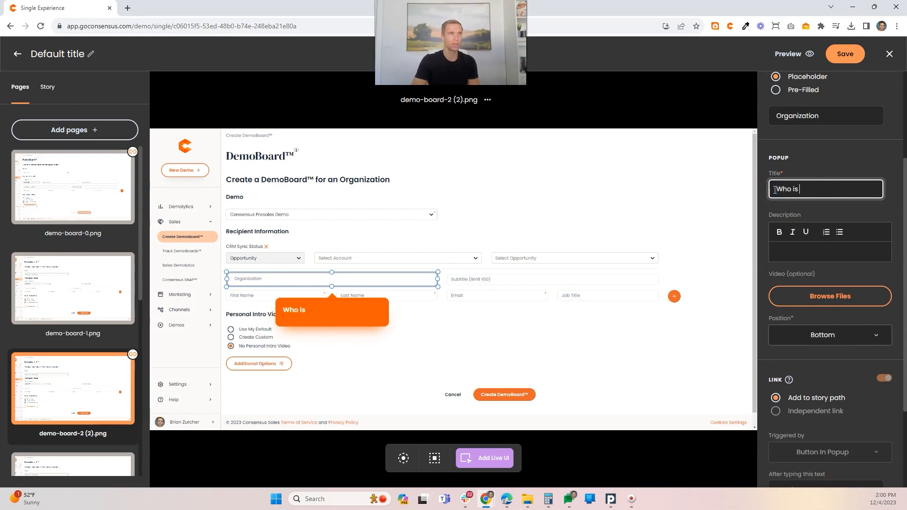
text( this for?)
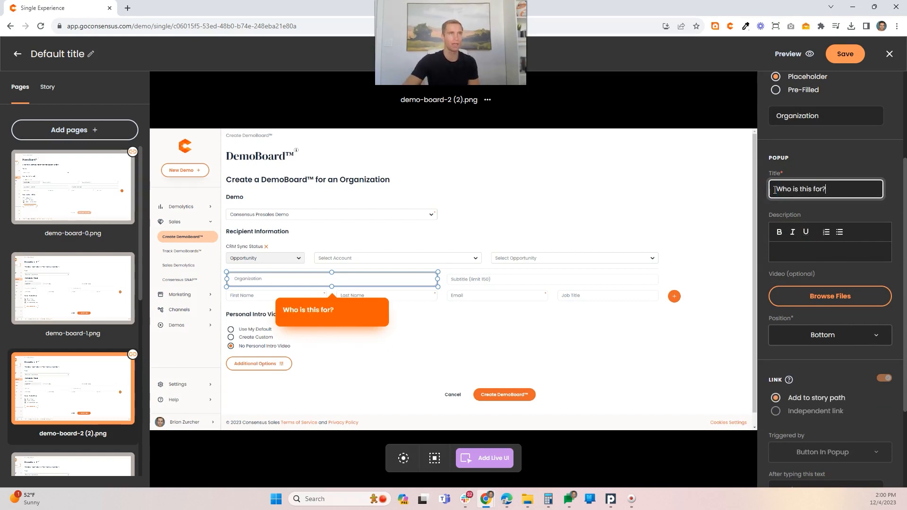
Step: Enter the popup description "This is where you can add the Organization information. Go ahead and type "Metatech" for this example."
click(780, 252)
text(This is where)
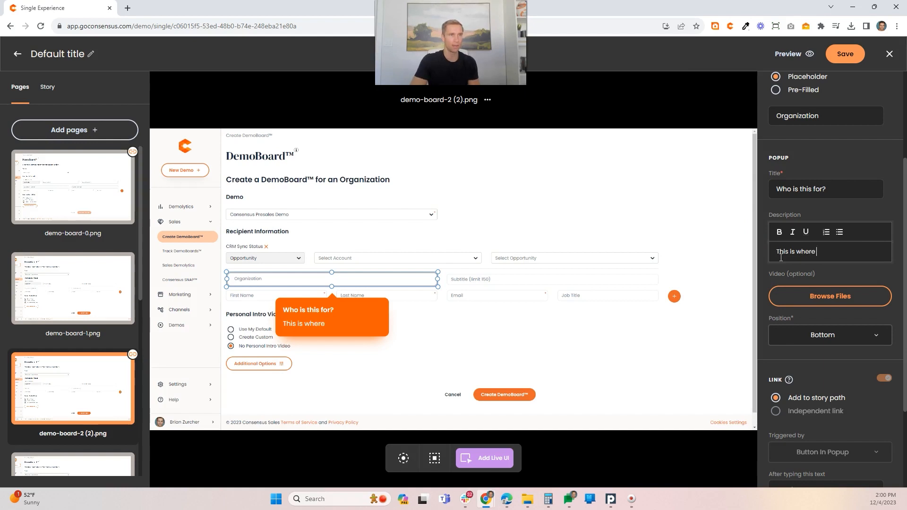
text( you can add th)
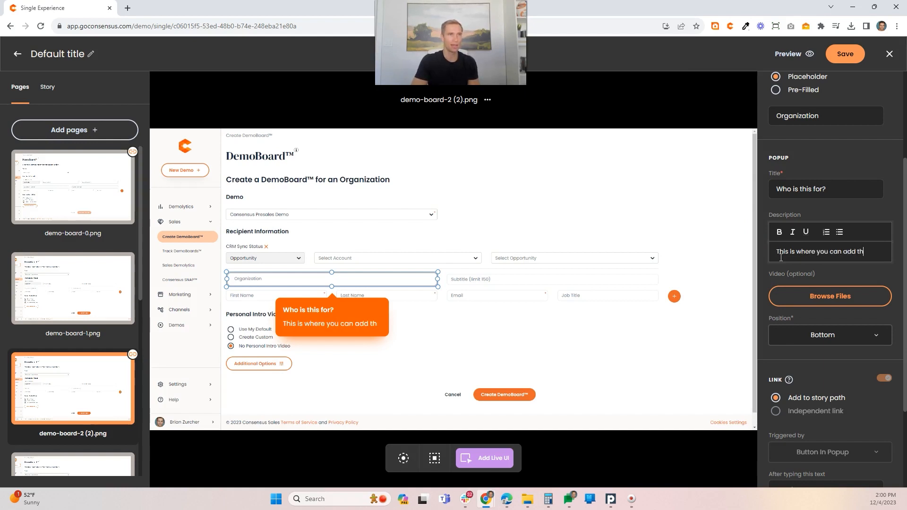
text(e Organi)
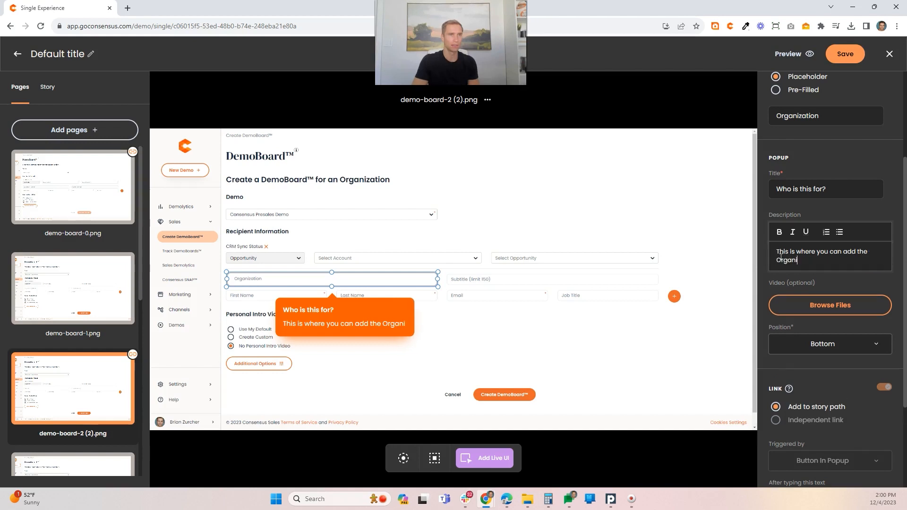
text(ation in)
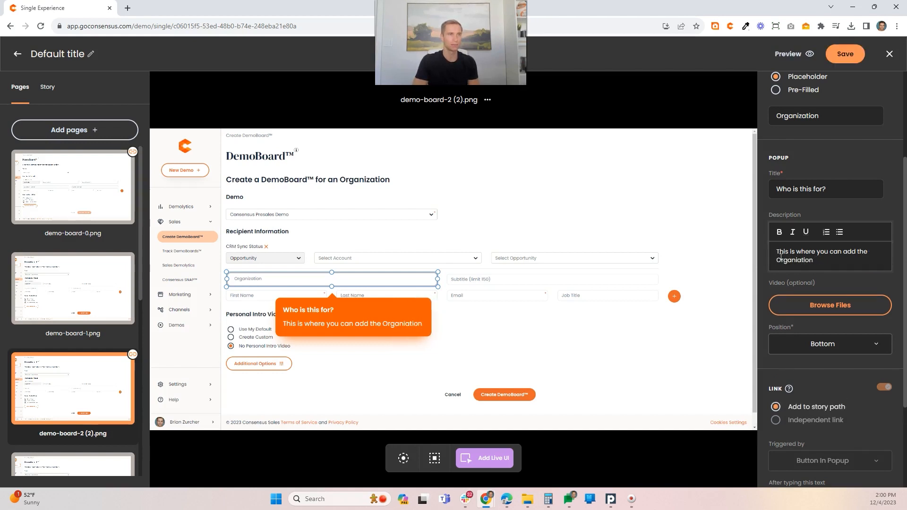
key(BackSpace)
key(BackSpace)
key(BackSpace)
key(BackSpace)
key(BackSpace)
text(zation information.)
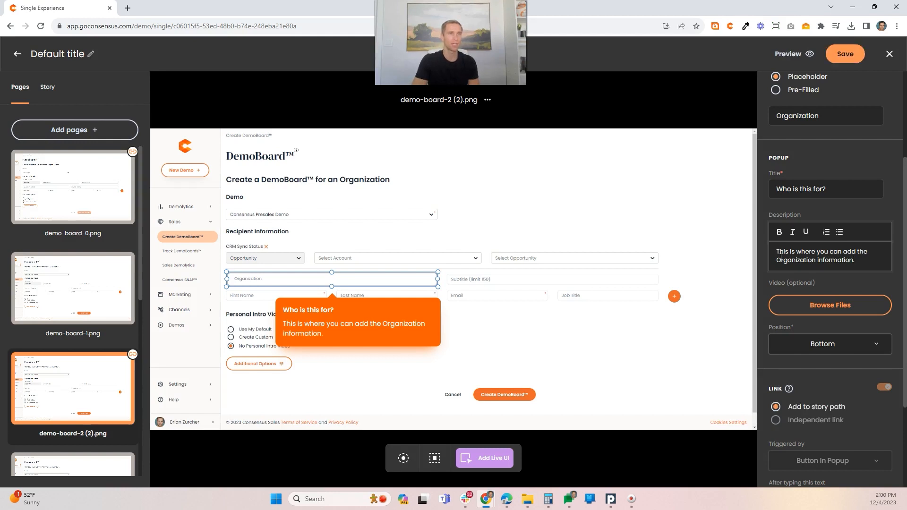
text( Go ahead and type)
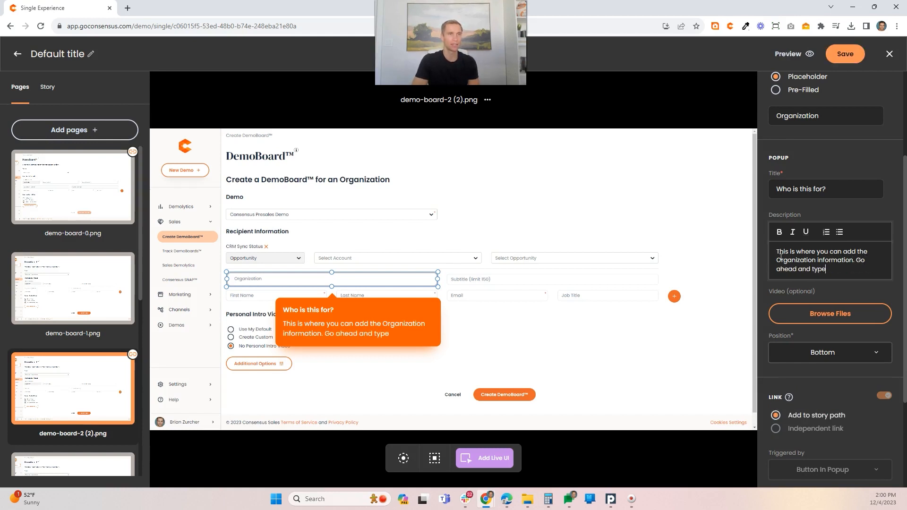
text(d and type "Metat)
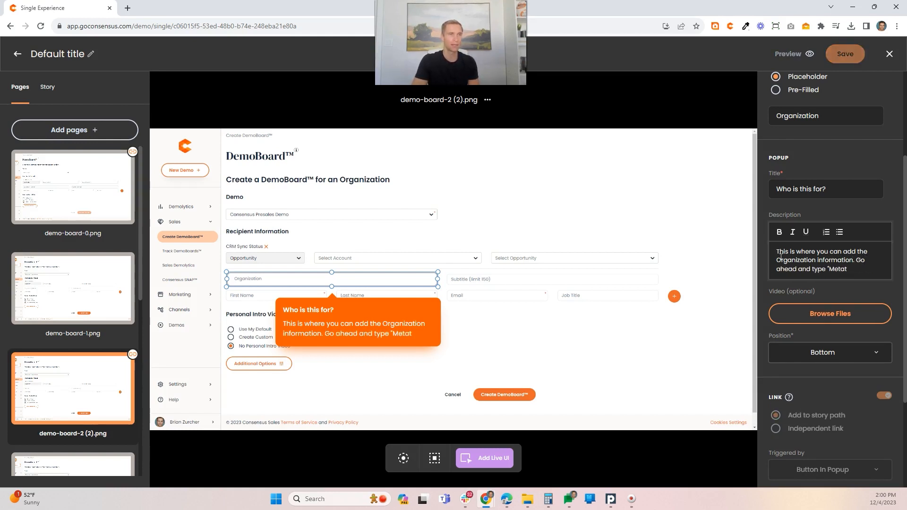
text(ech")
text( for th)
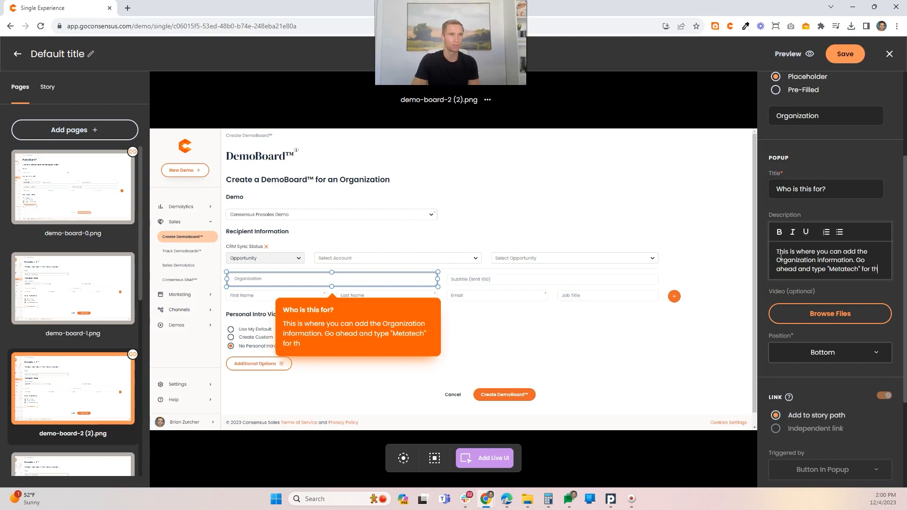
text(is example)
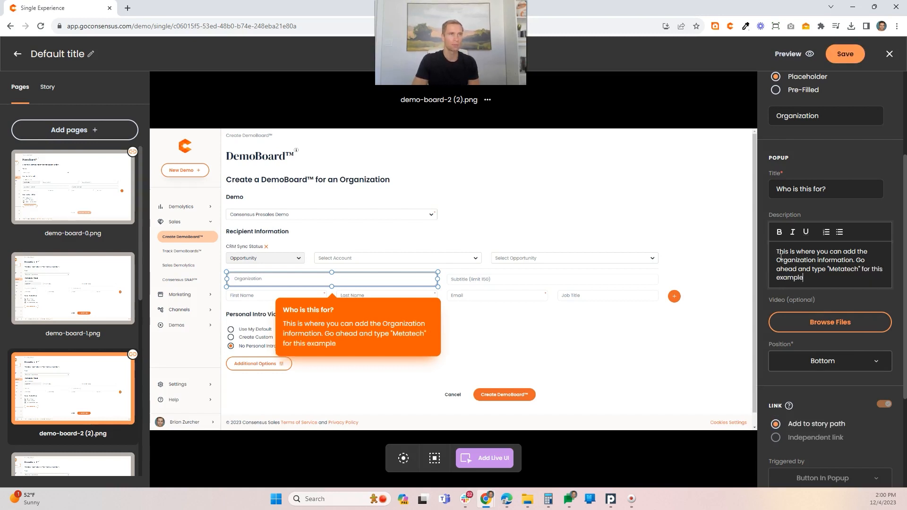
text(.)
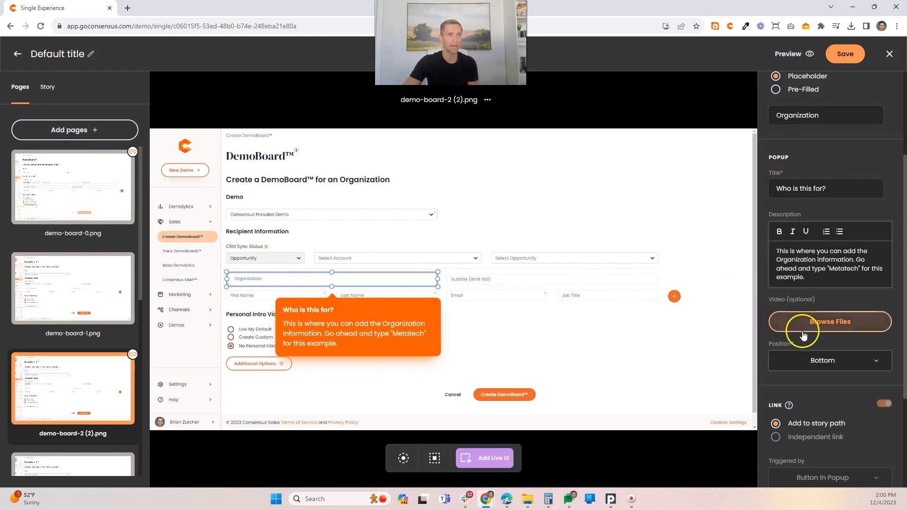
Step: Set "Metatech" as the text that must be typed before the organization input's link triggers
scroll(798, 332, down, 3)
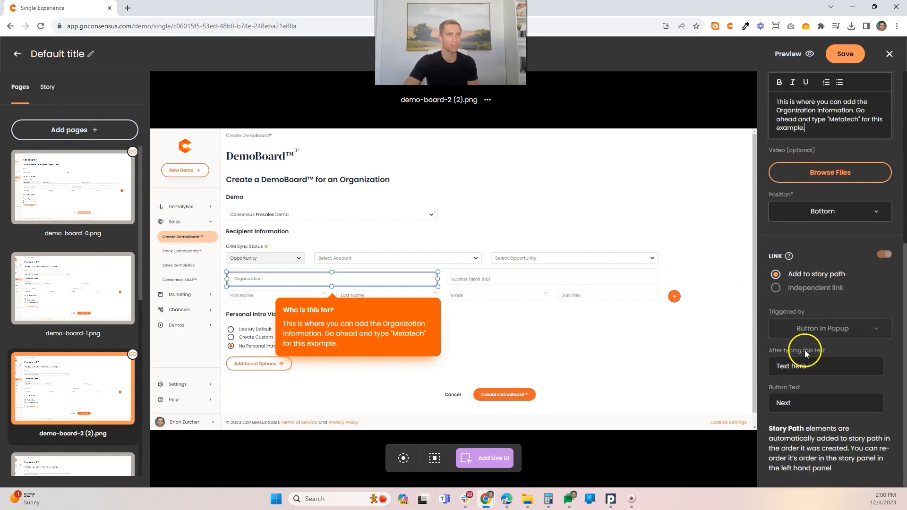
double_click(785, 411)
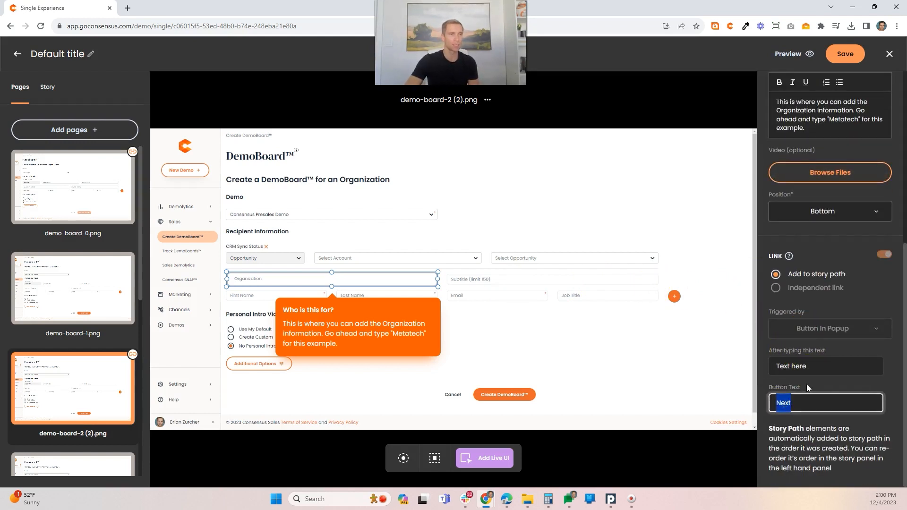
triple_click(798, 366)
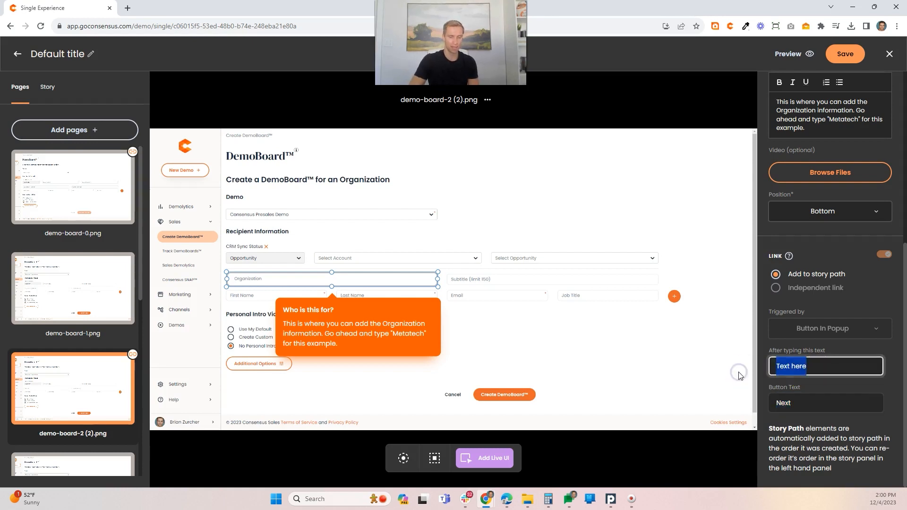
text(Metatech)
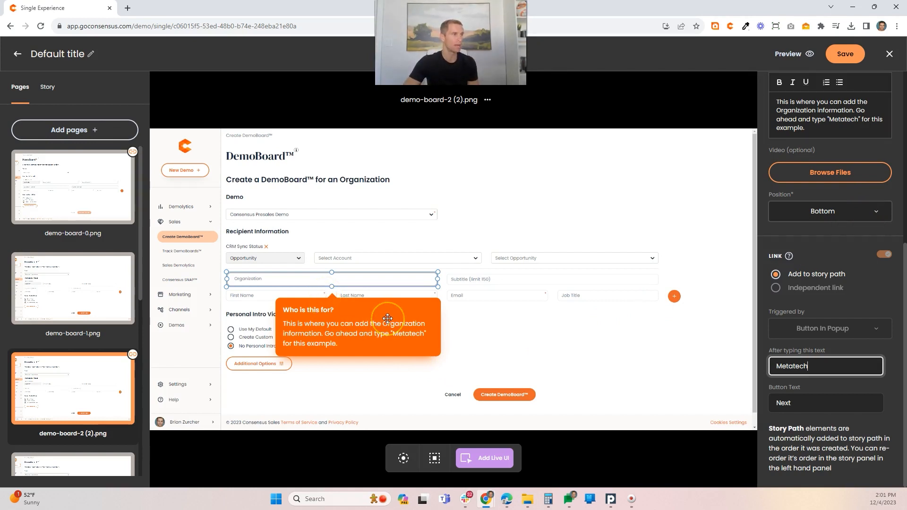
Step: On demo-board-3 (1).png, draw a target area around the row of recipient name, email and job title fields
scroll(86, 349, down, 4)
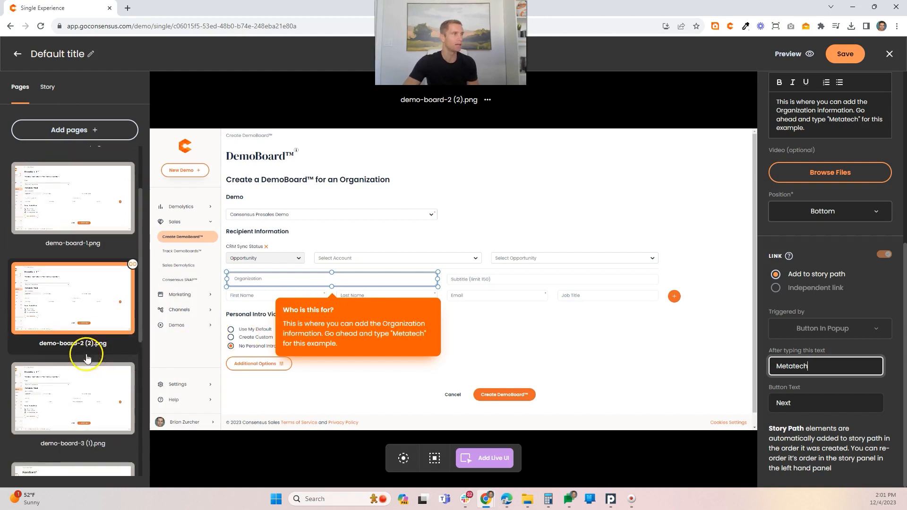
click(85, 305)
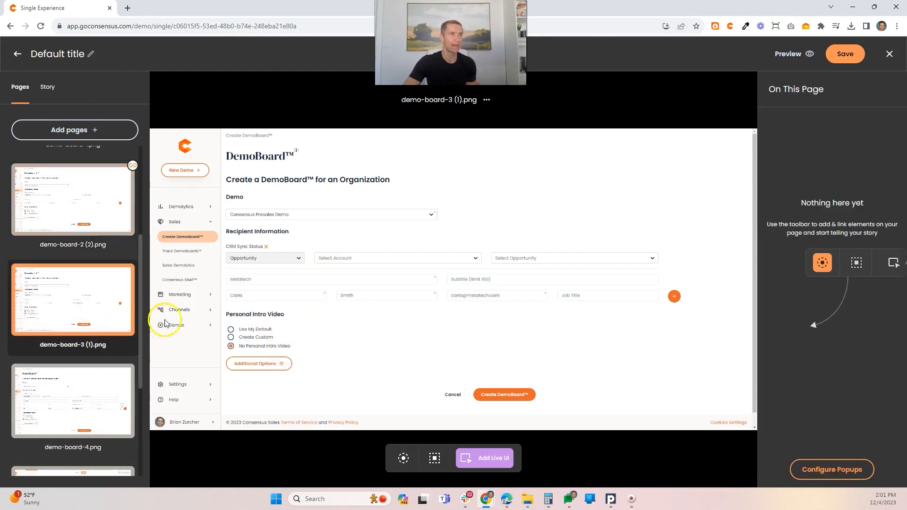
click(435, 457)
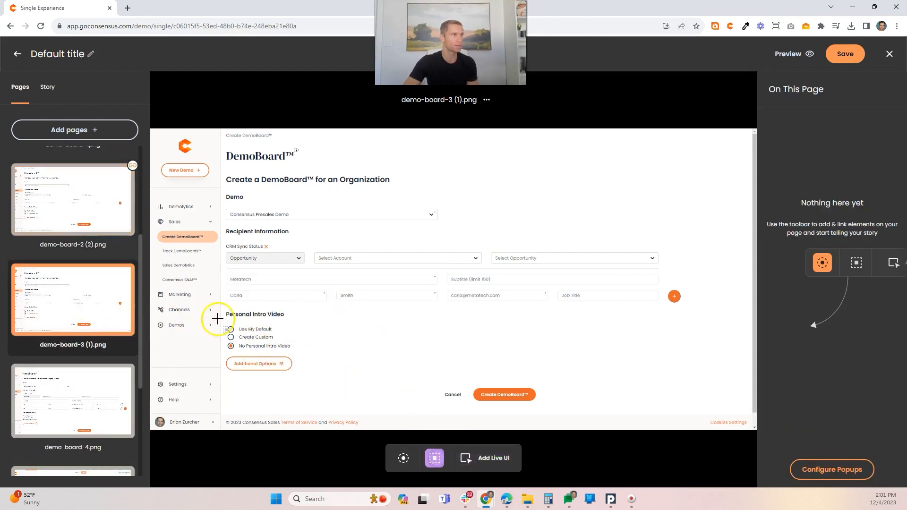
drag(221, 303, 662, 287)
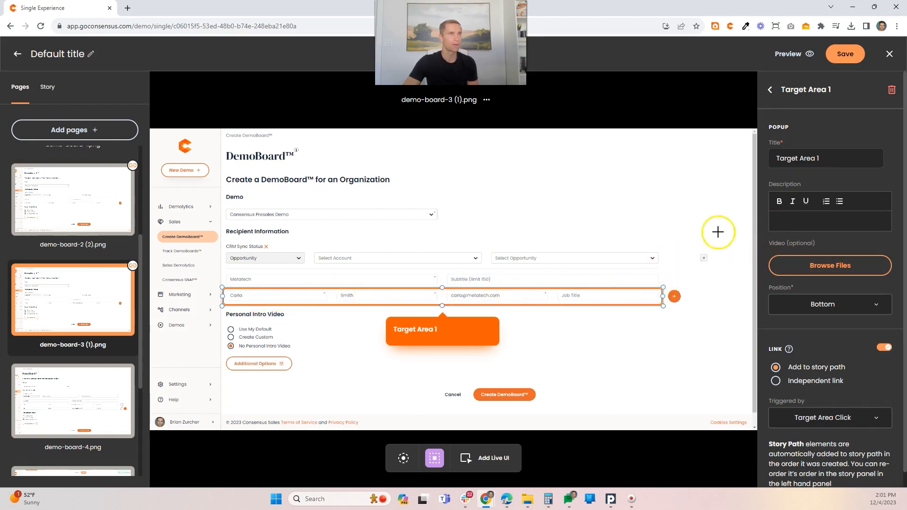
Step: Set the popup title of the recipient row's target area to "Add your Recipients"
click(819, 159)
drag(819, 159, 775, 159)
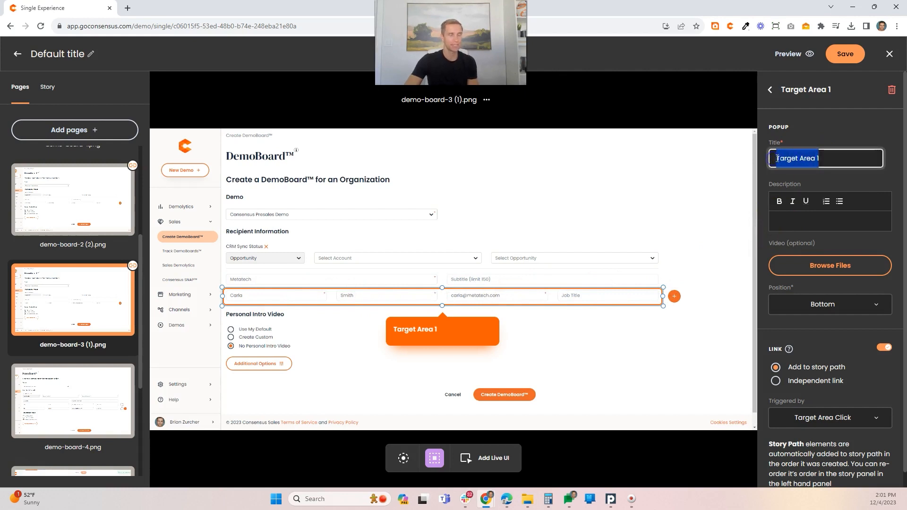
text(Add your)
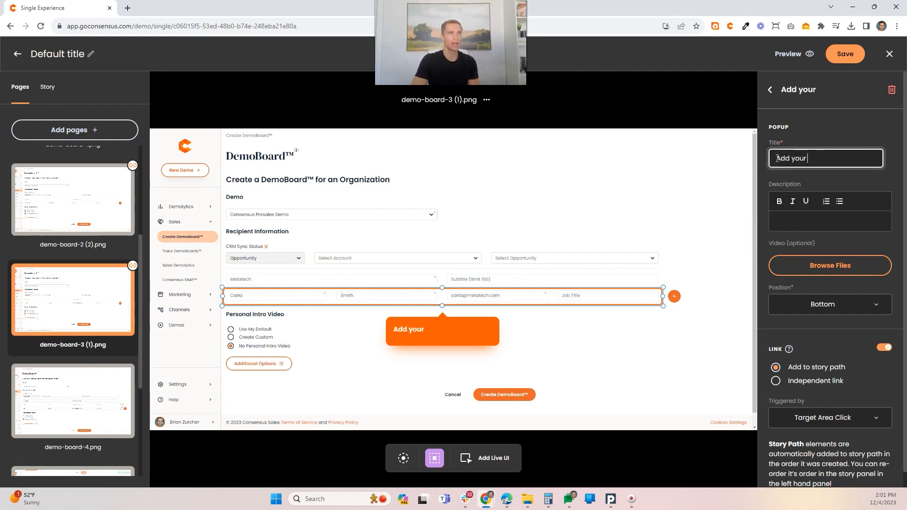
text( Recipients)
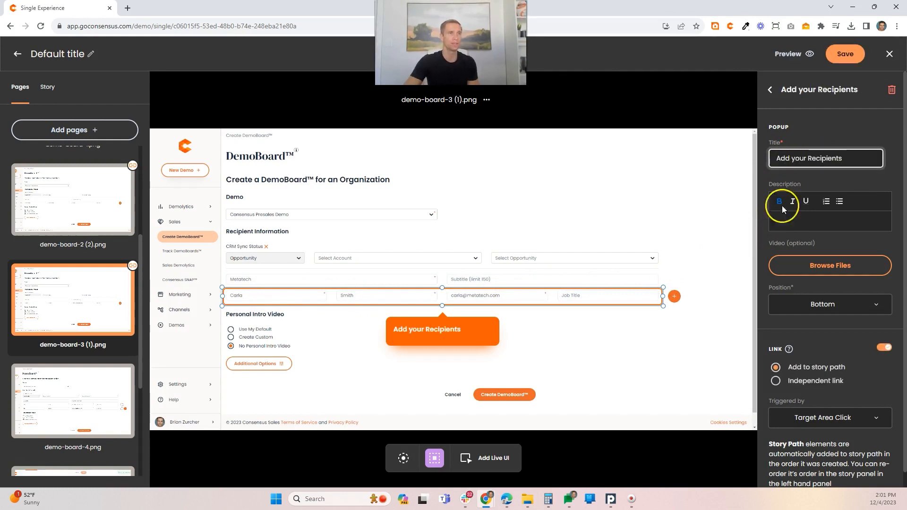
Step: Enter the popup description "Now you can add recipients that you want to send the DemoBoard to" and set the link trigger to Button In Popup
click(799, 220)
text(Now you can add recipien)
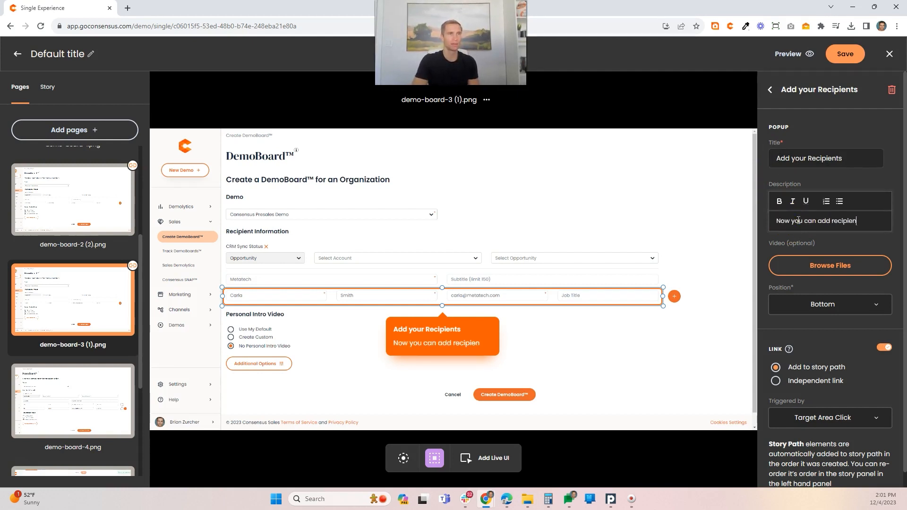
text(ts that you want to)
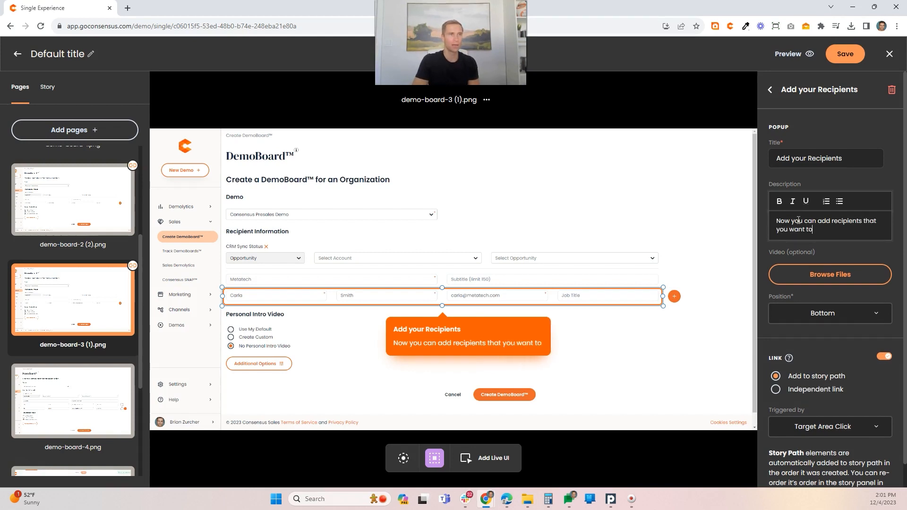
text( send the Demo)
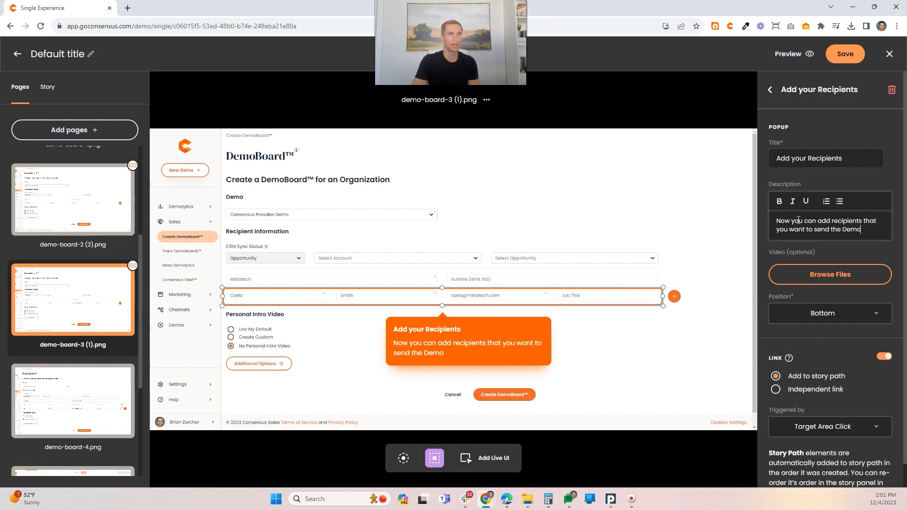
text(Board to)
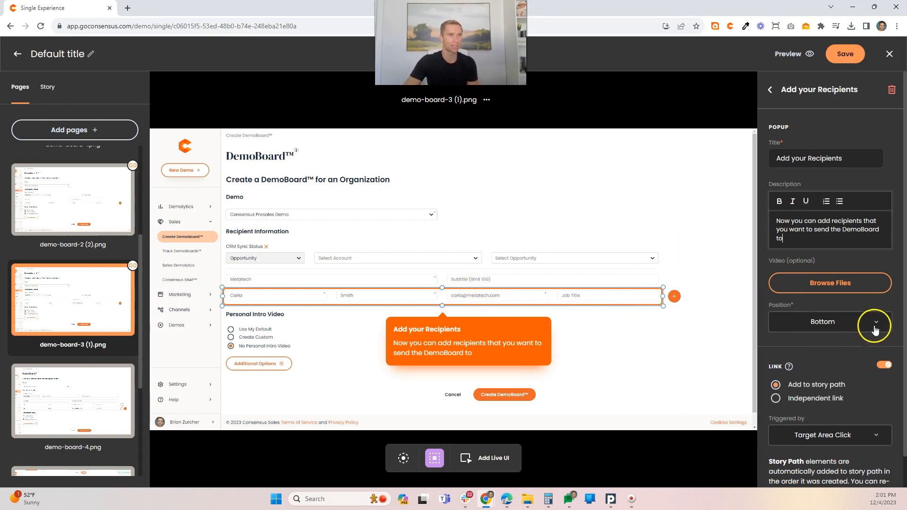
click(856, 435)
click(803, 391)
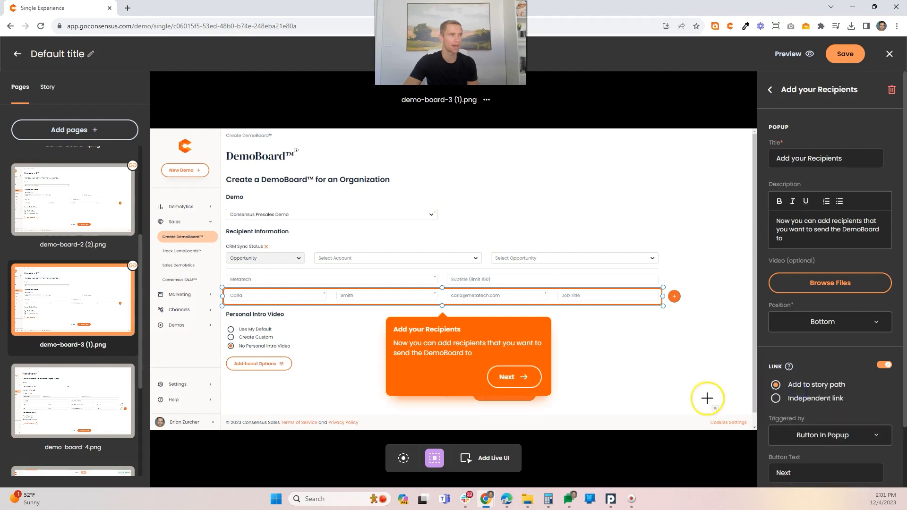
Step: Add a target area around the orange plus button beside the recipient row and title its popup "Add More Recipients"
click(672, 297)
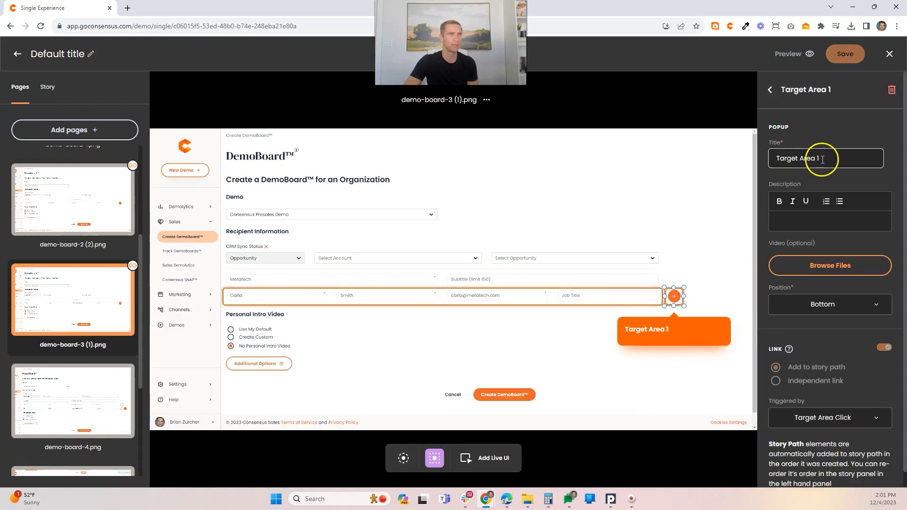
drag(820, 158, 758, 159)
text(Add )
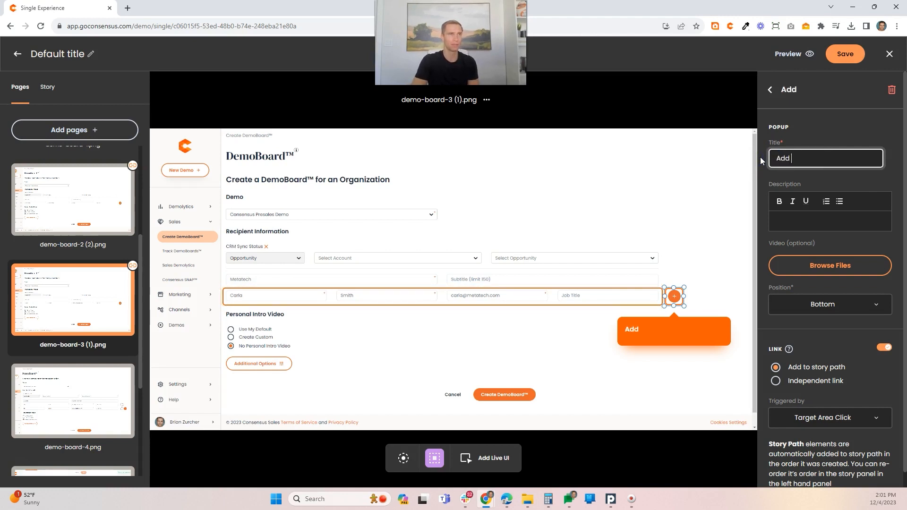
text(More Recipeints)
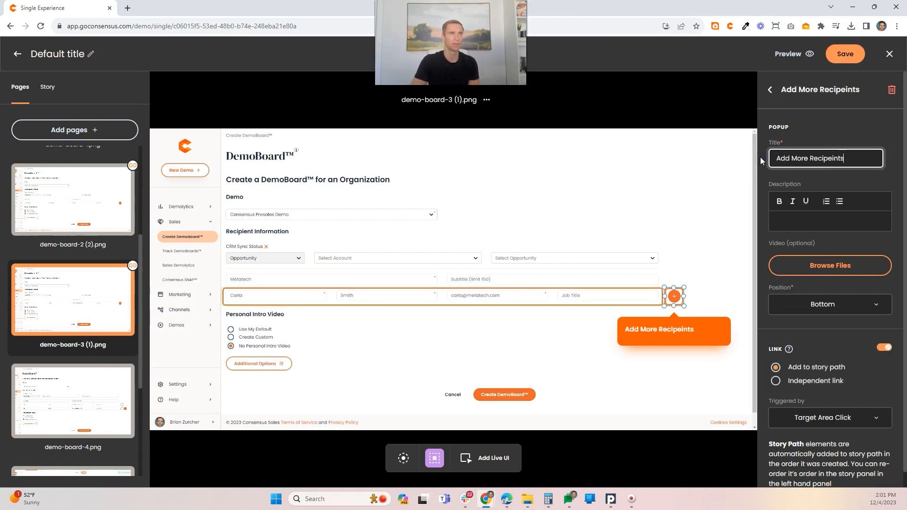
click(834, 162)
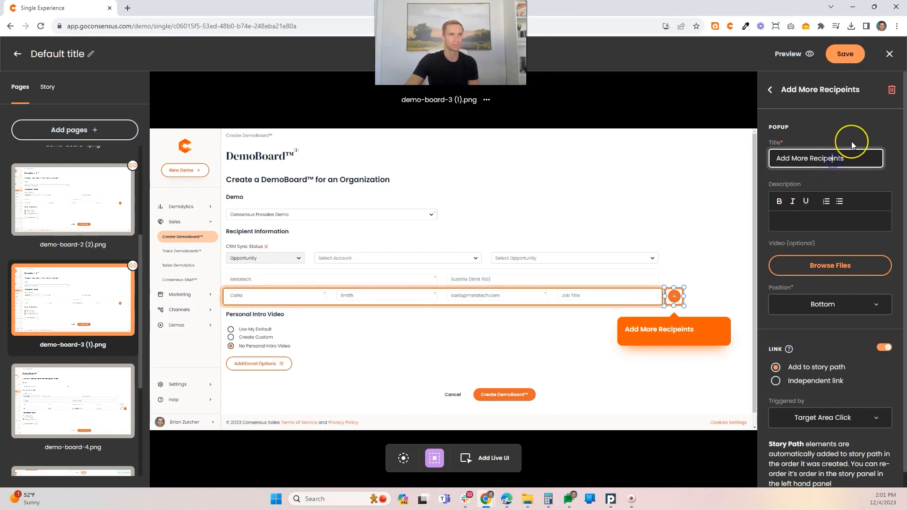
key(BackSpace)
key(BackSpace)
text(ie)
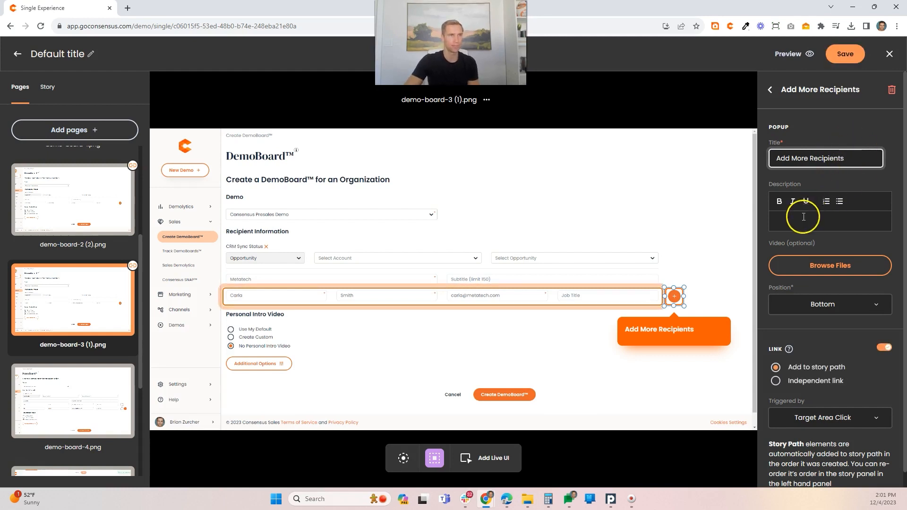
Step: Enter the popup description "Click on the + to add more recipients" for the plus button's target area
click(794, 219)
text(Click on the +)
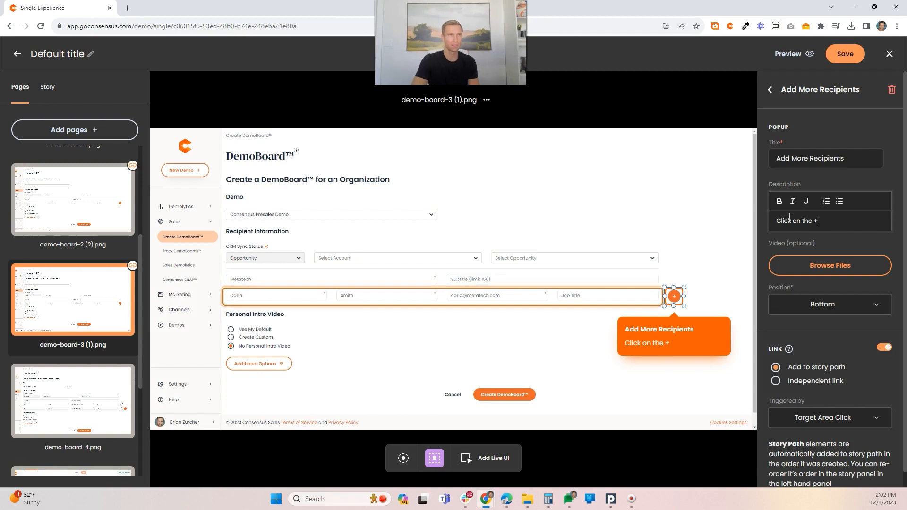
text( to a)
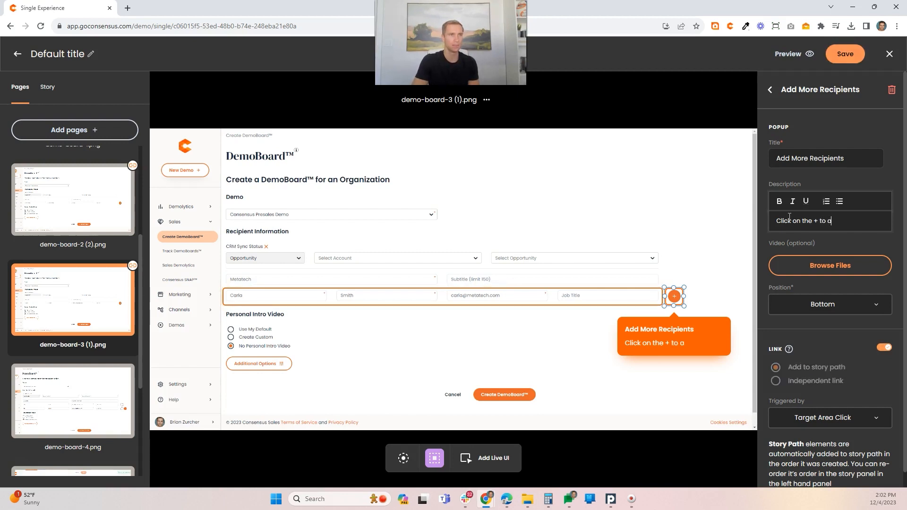
text(dd more re)
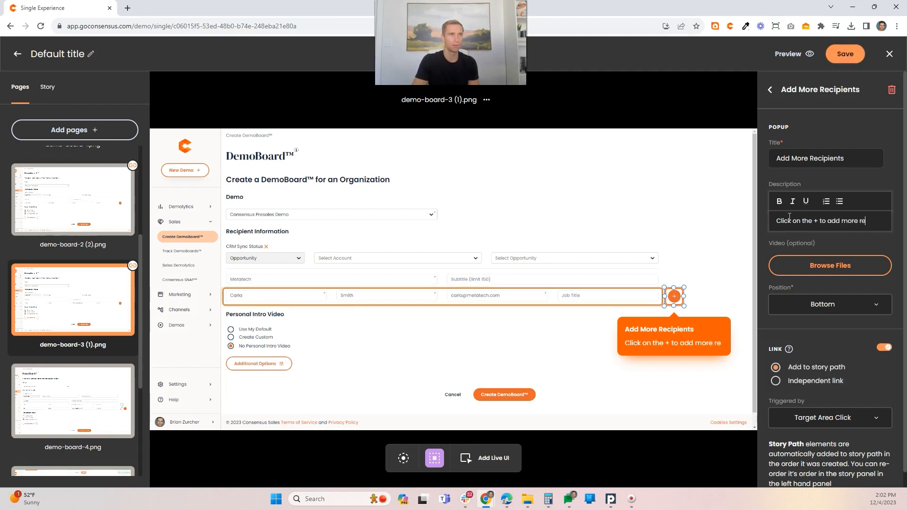
text(cipients)
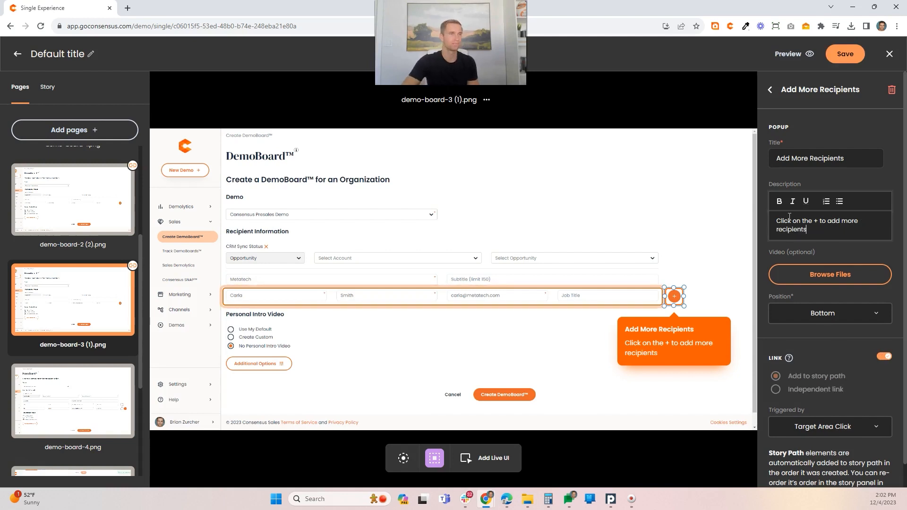
click(676, 296)
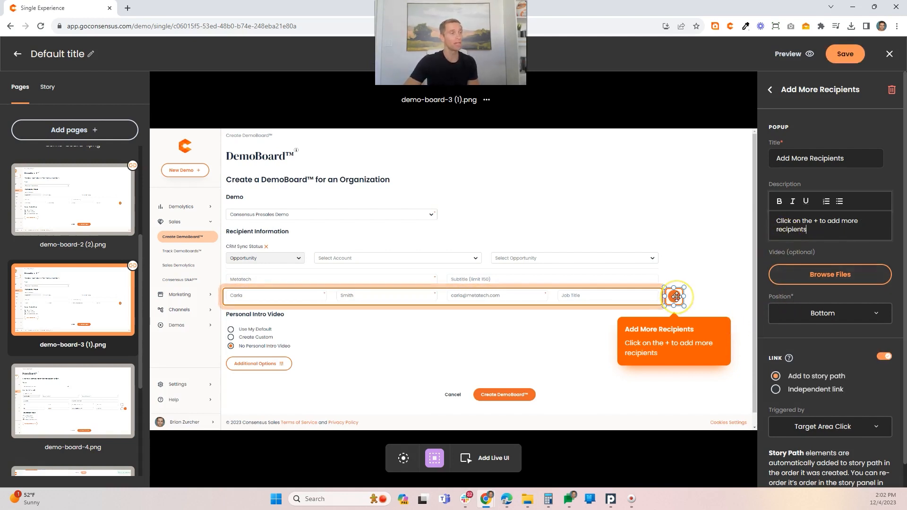
Step: On demo-board-4.png, place a live filled button with fully rounded ends over the orange Create DemoBoard button and set its popup position to Top
click(75, 374)
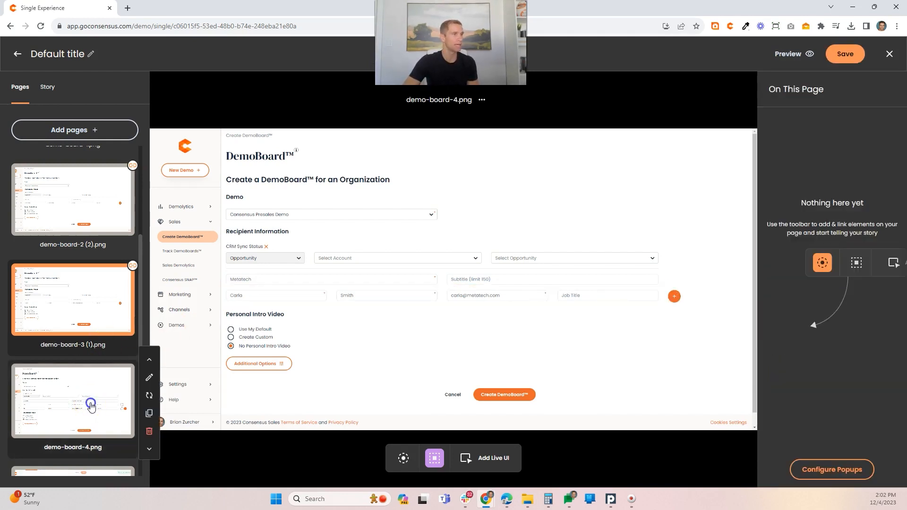
scroll(87, 391, down, 2)
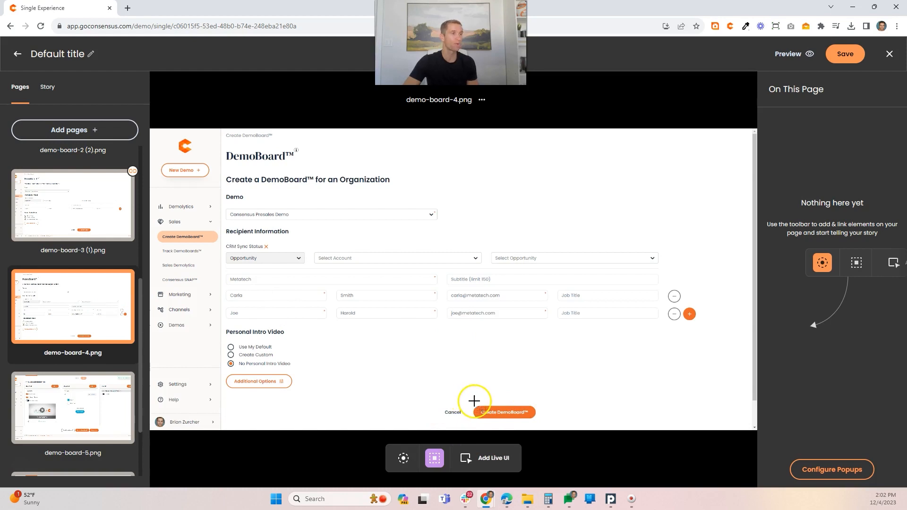
click(484, 458)
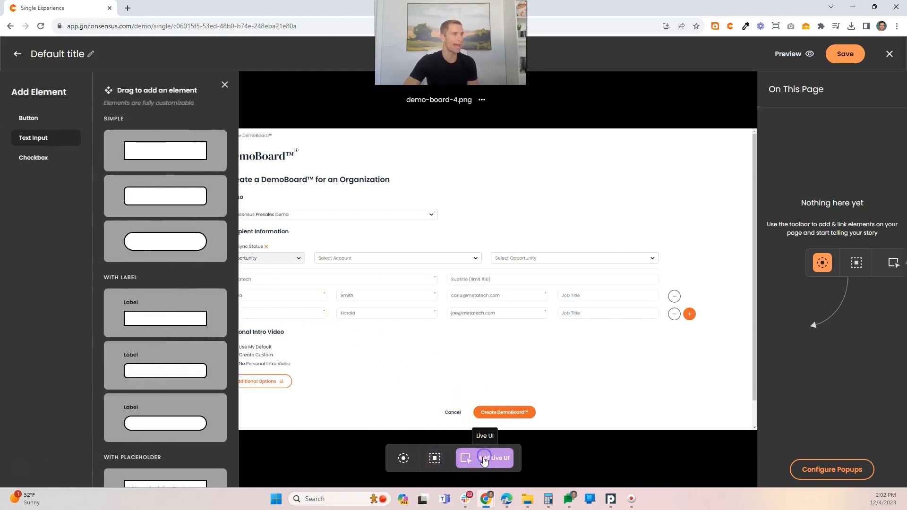
click(29, 120)
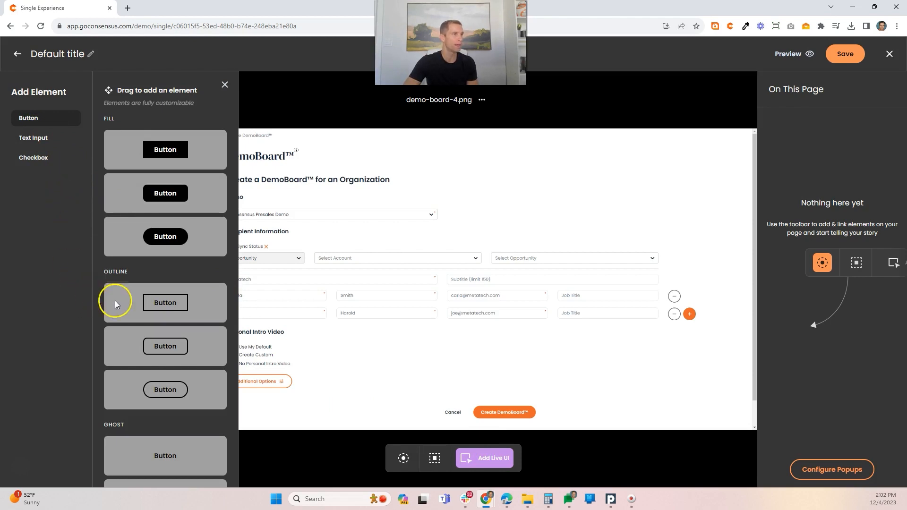
drag(160, 236, 537, 412)
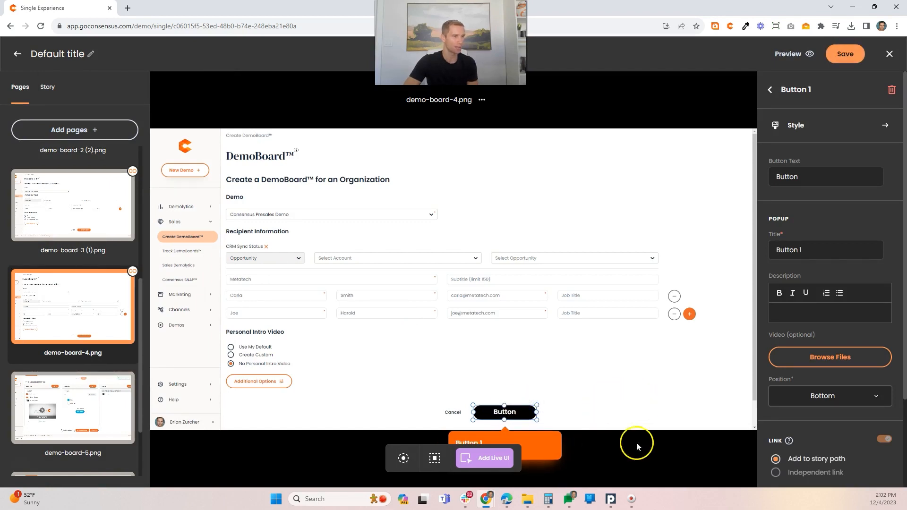
click(883, 396)
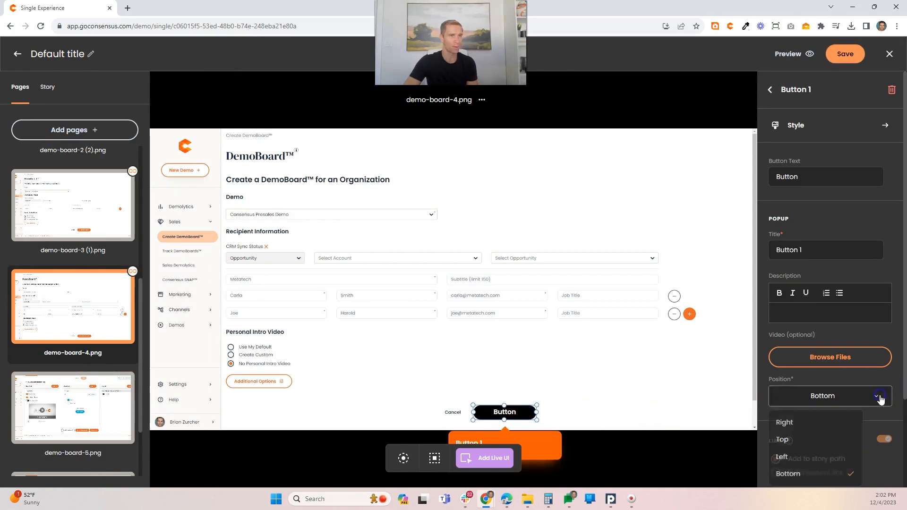
click(792, 437)
Step: Set the live button's text to "Create DemoBoard"
drag(817, 177, 762, 182)
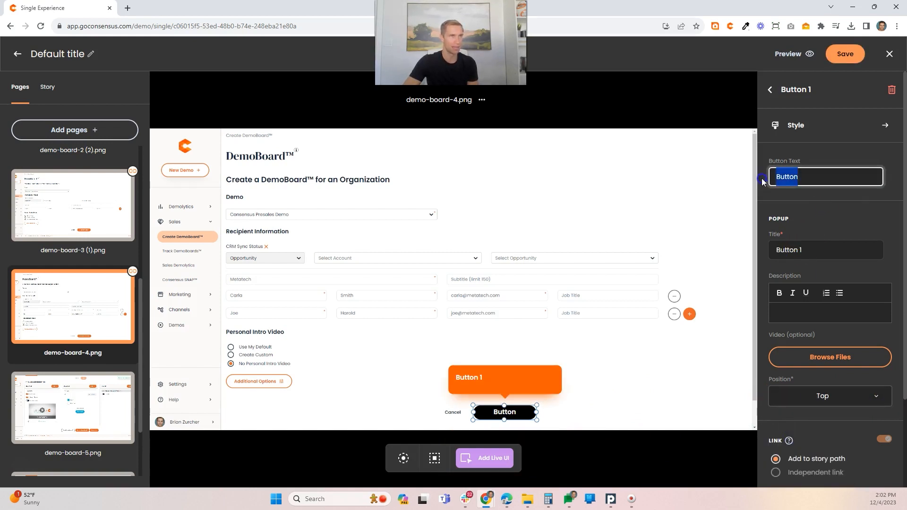
text(Create y)
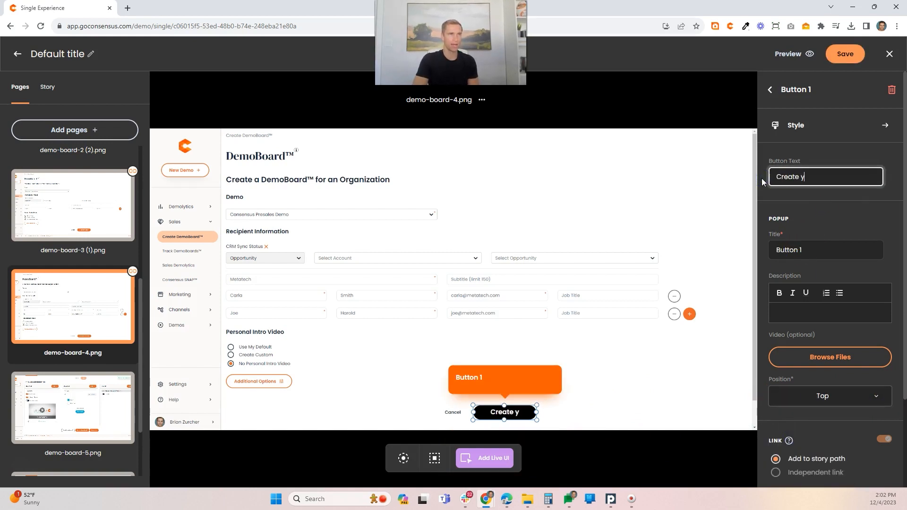
key(BackSpace)
text(Your Dem)
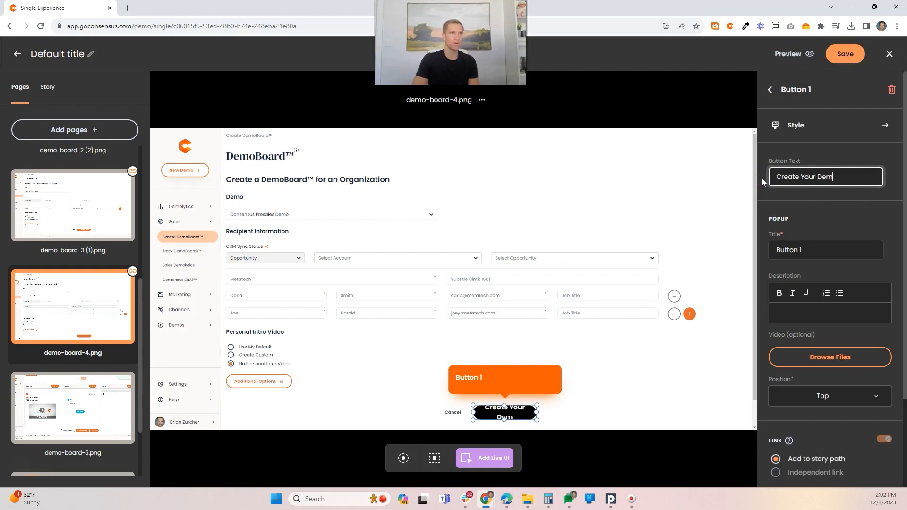
text(oBoard)
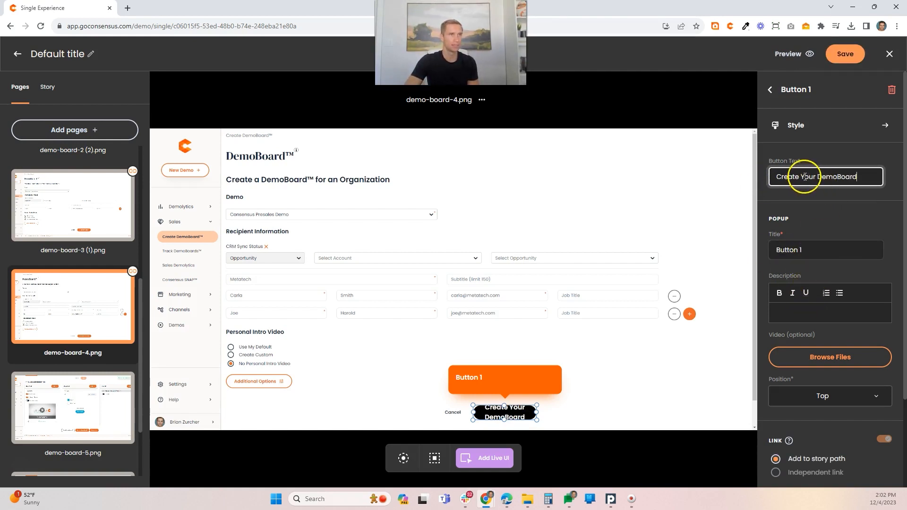
key(BackSpace)
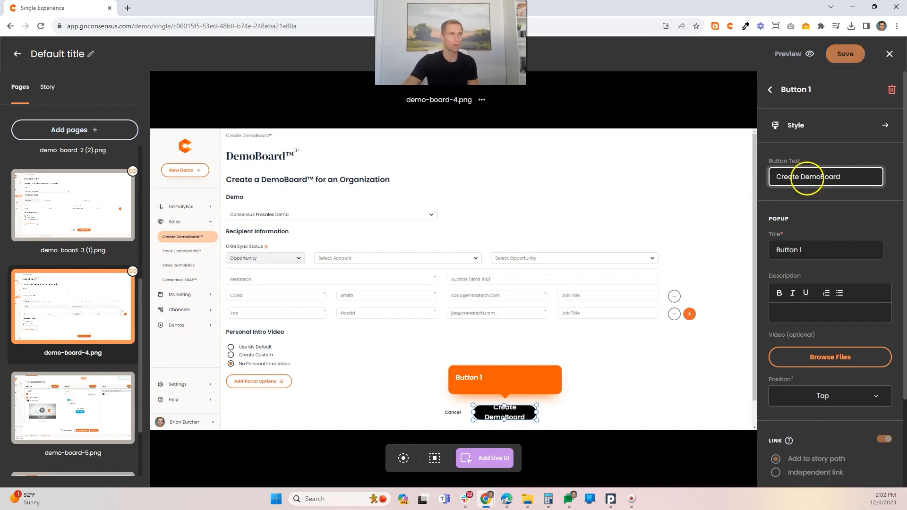
Step: Set the live button's popup title to "Create Your DemoBoard"
drag(804, 251, 798, 249)
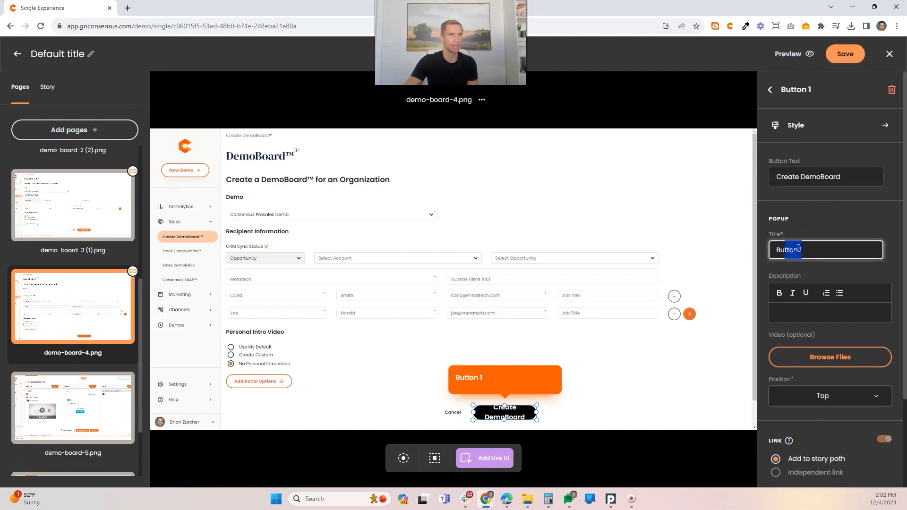
text(Create You DemoBoard)
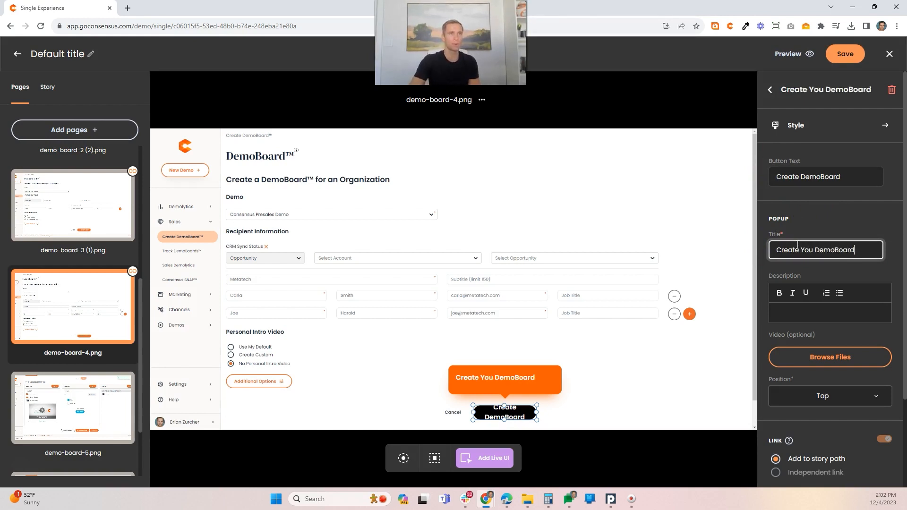
drag(804, 250, 811, 249)
text(r DemoBoard)
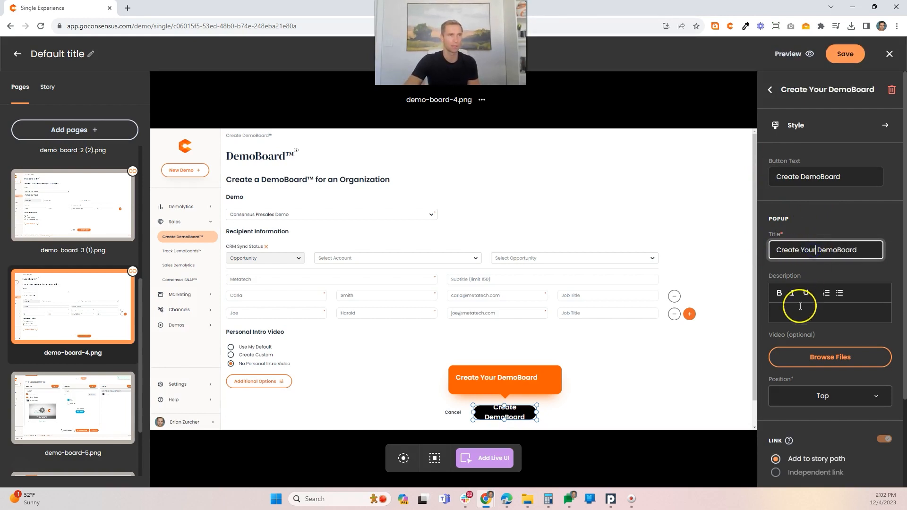
Step: Enter the live button's popup description "Now just click on "Create DemoBoard" and we'll build your custom DemoBoard links."
click(796, 313)
text(Now just clie)
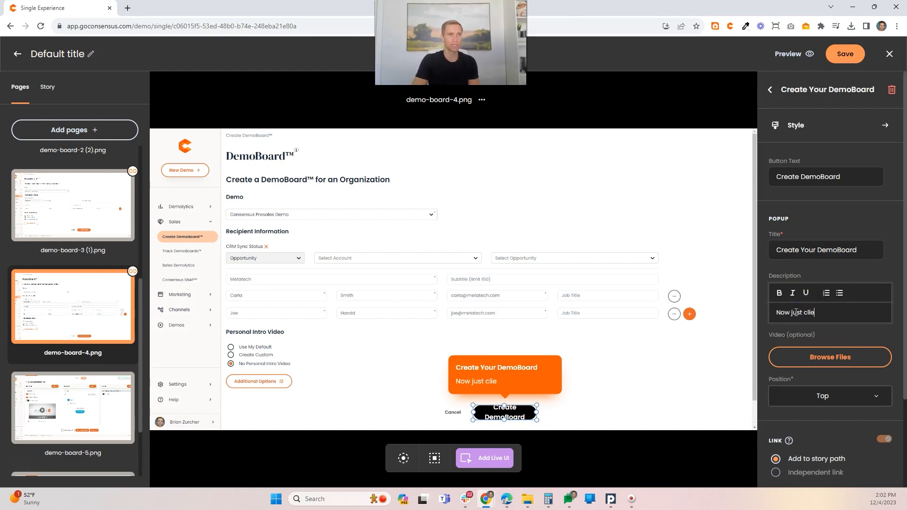
key(BackSpace)
text(ck on ")
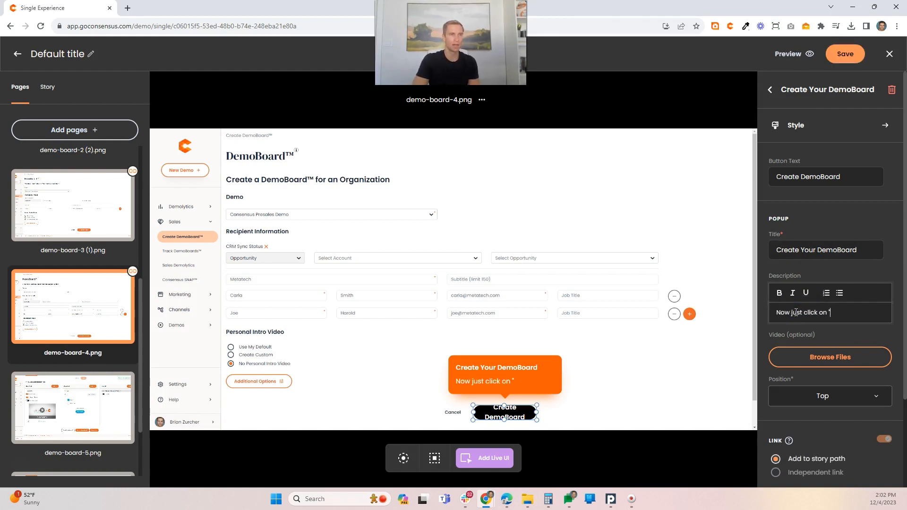
text(Create DemoB)
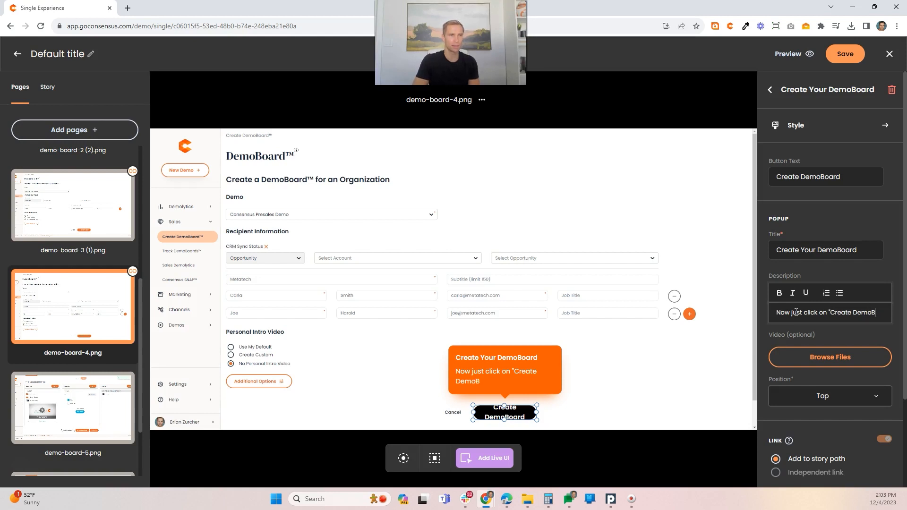
text(oard" and)
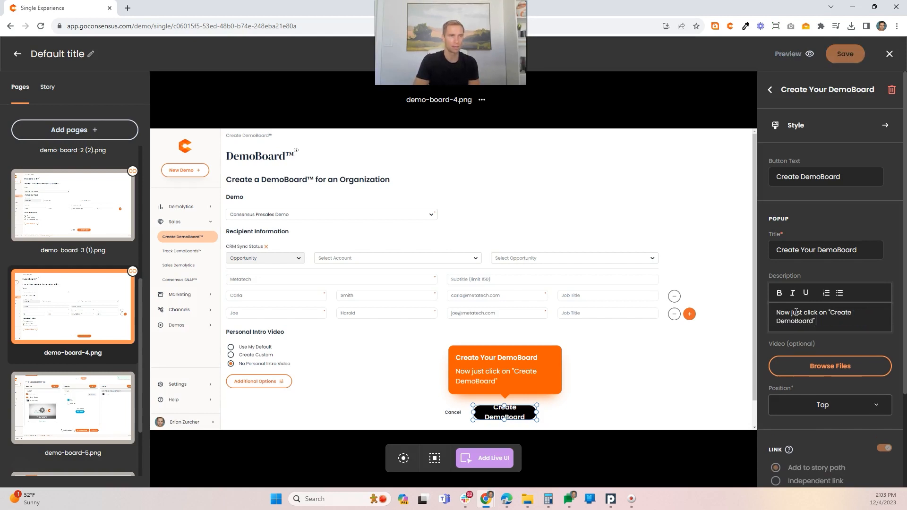
text( we'll bu)
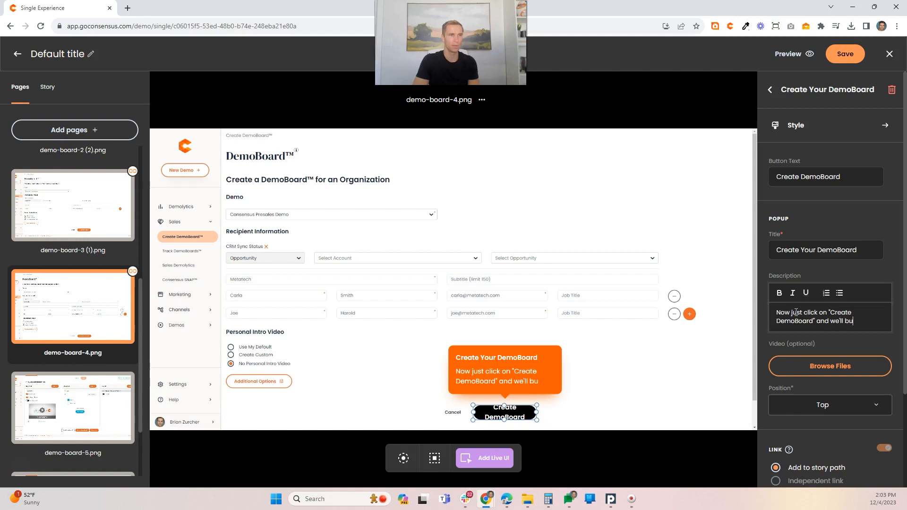
text(ild your custom)
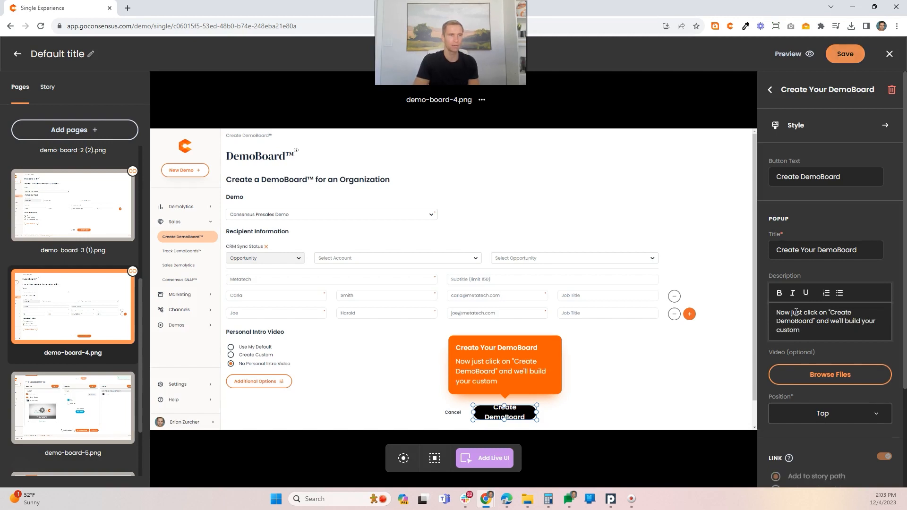
text( DemoBoard )
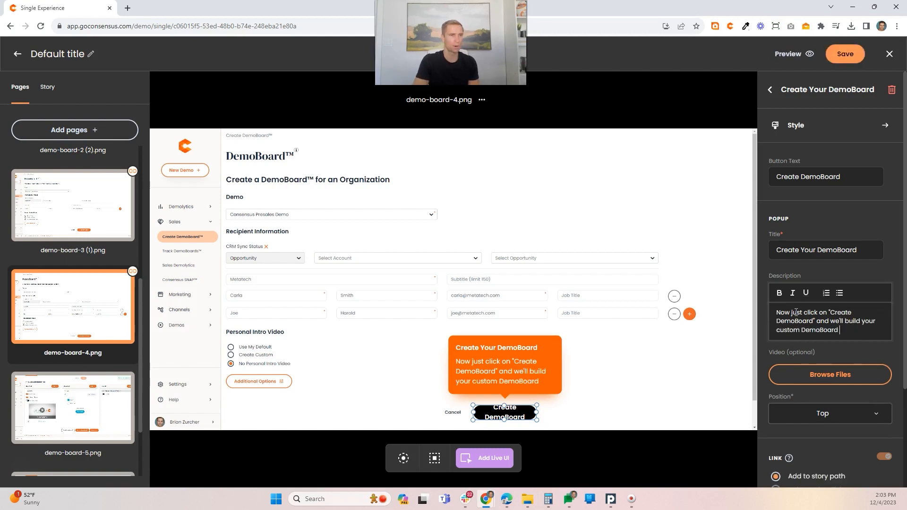
text(links)
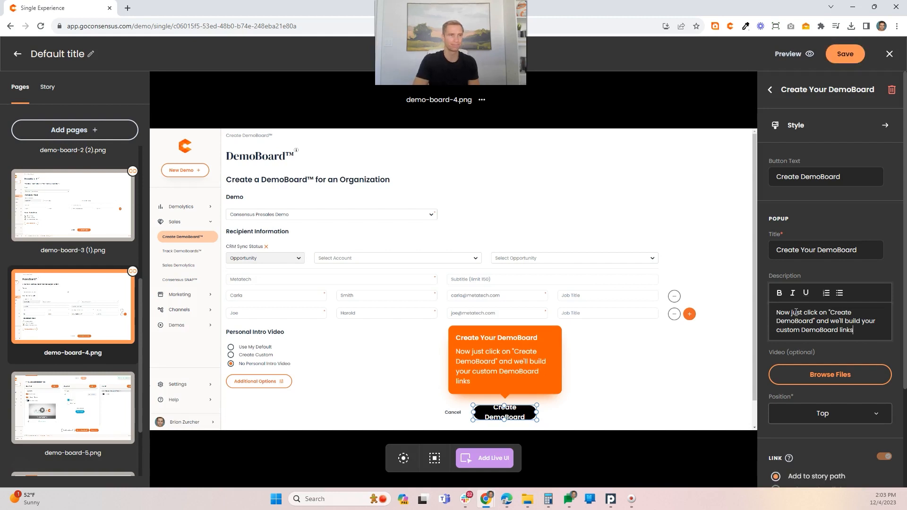
text(.)
Step: Reduce the Create DemoBoard live button's font size to 9px
click(497, 413)
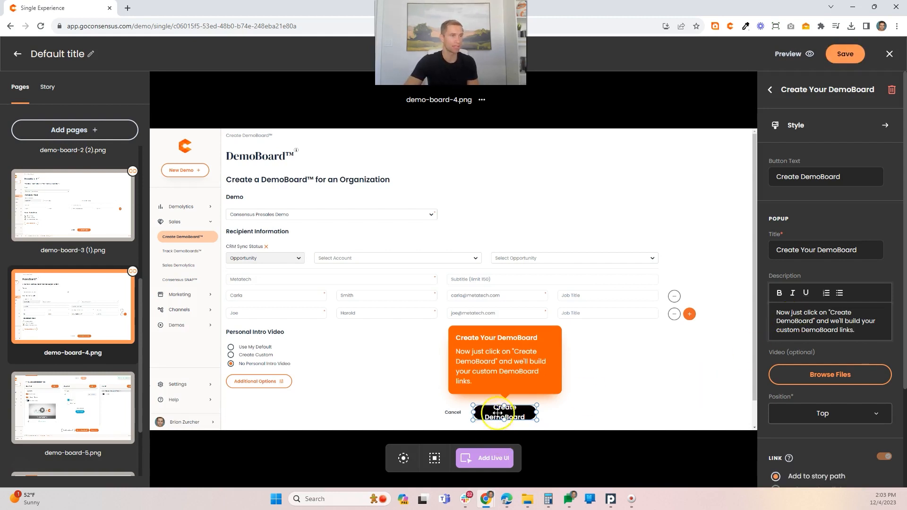
click(801, 126)
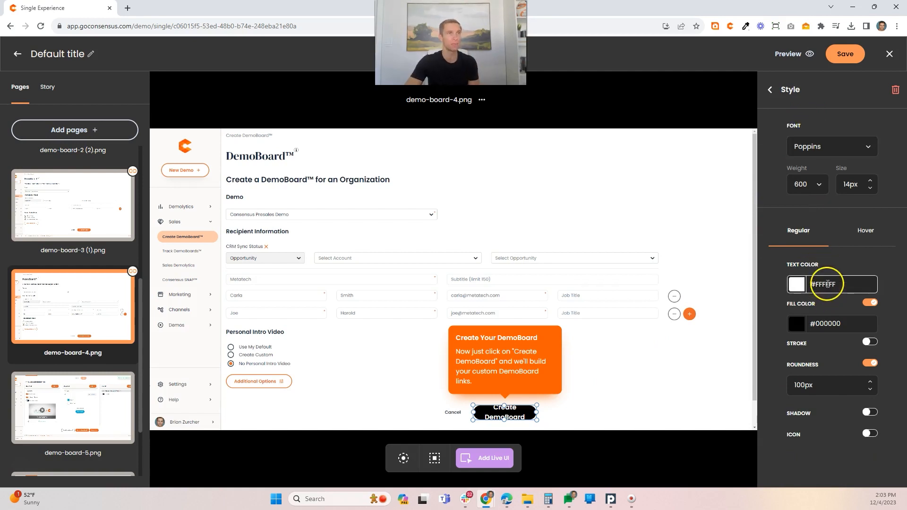
click(870, 188)
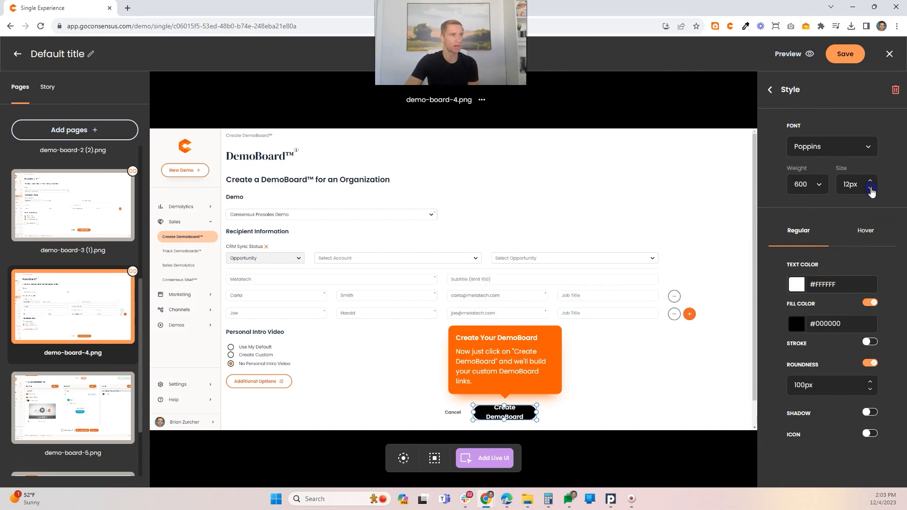
click(869, 189)
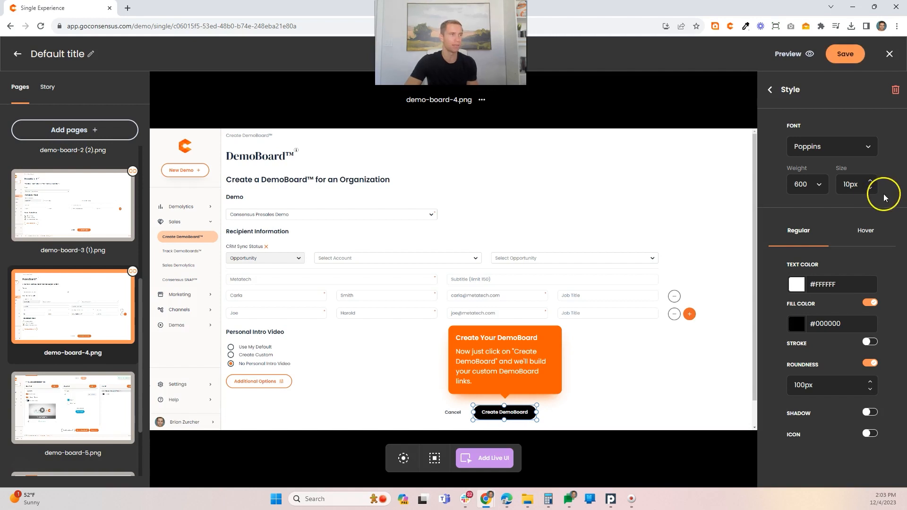
click(870, 190)
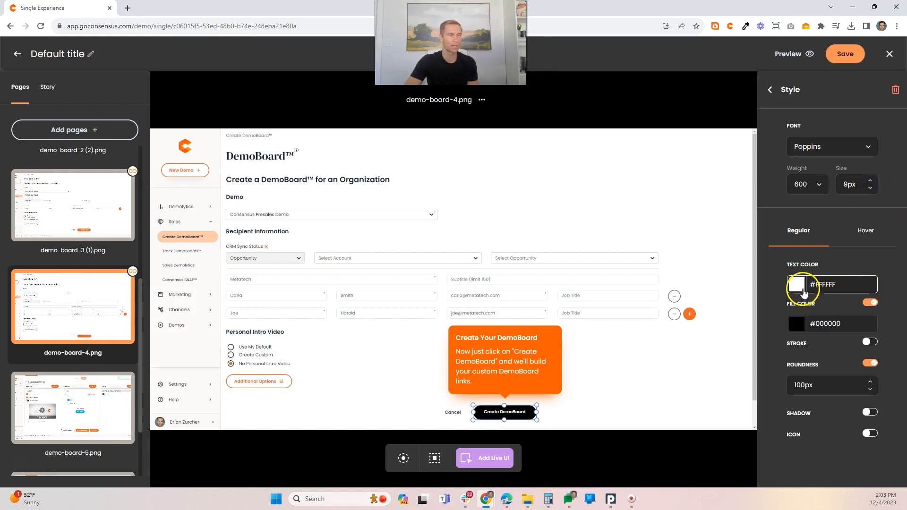
Step: Set the Create DemoBoard live button's regular fill color to orange #F36435
click(800, 326)
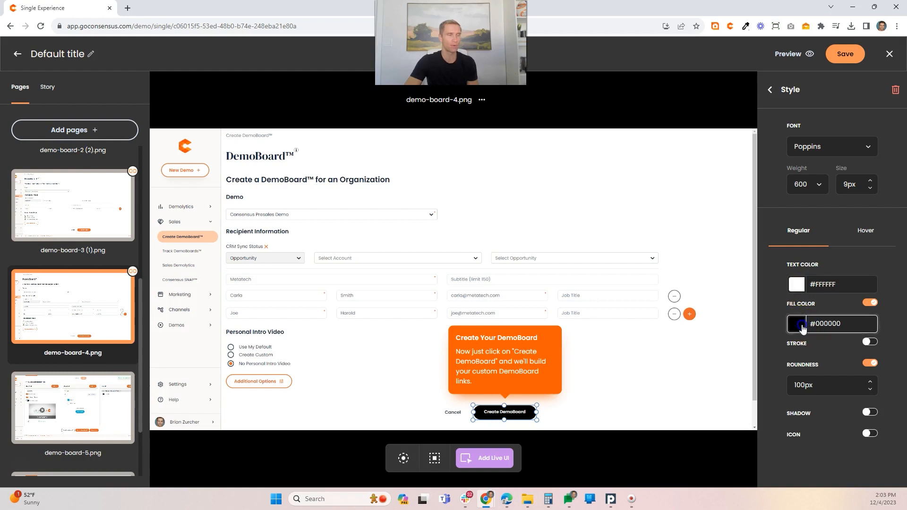
click(801, 325)
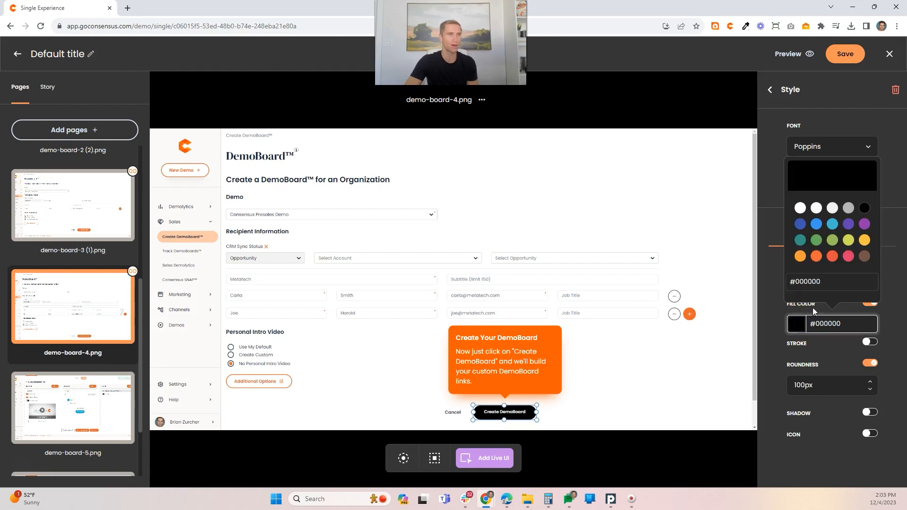
click(816, 258)
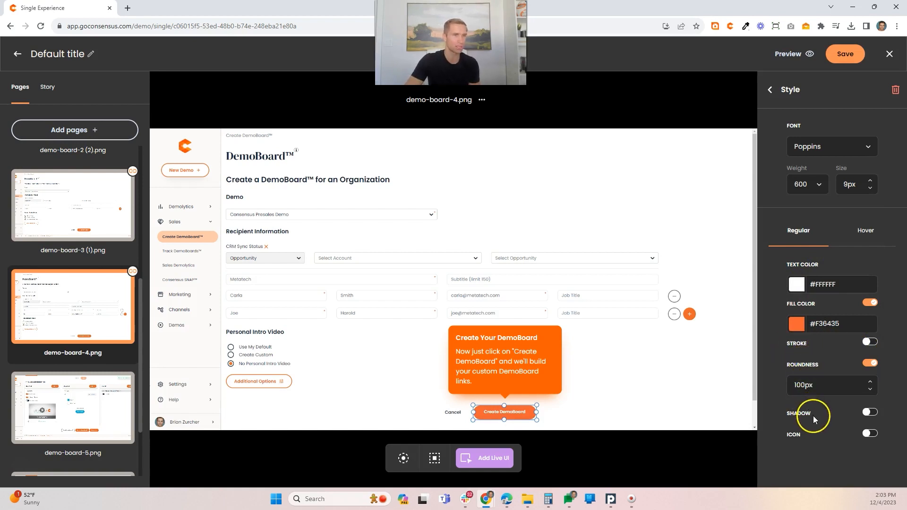
click(867, 434)
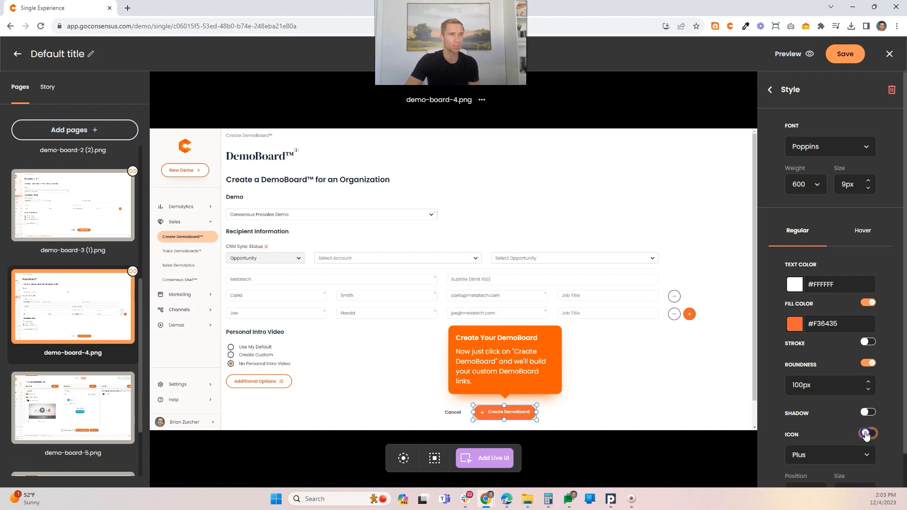
click(850, 454)
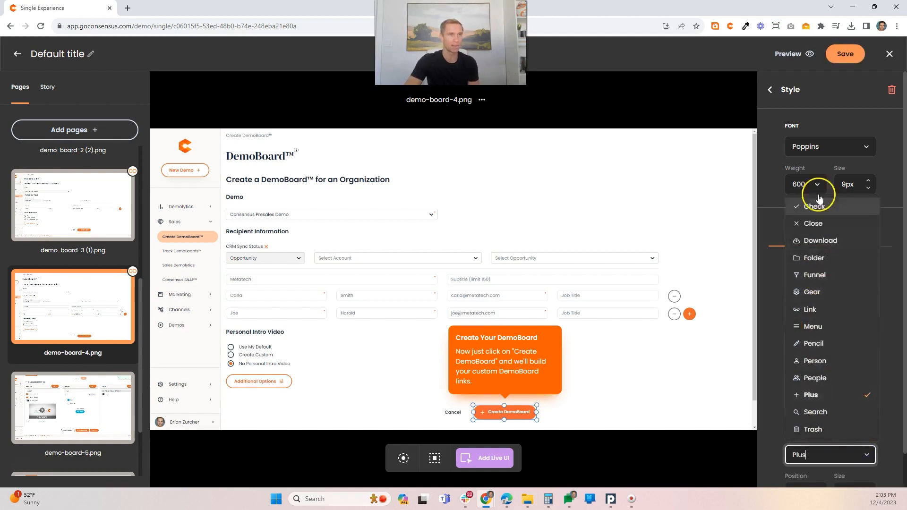
click(866, 454)
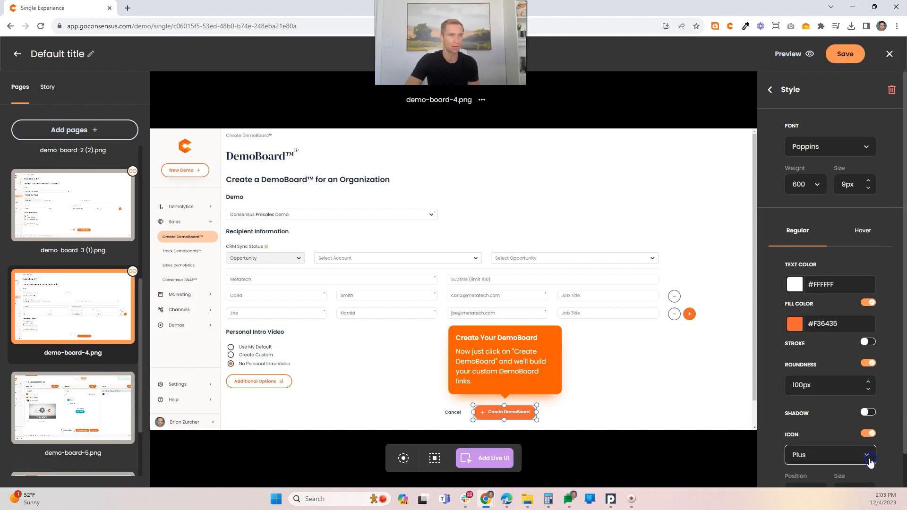
click(869, 434)
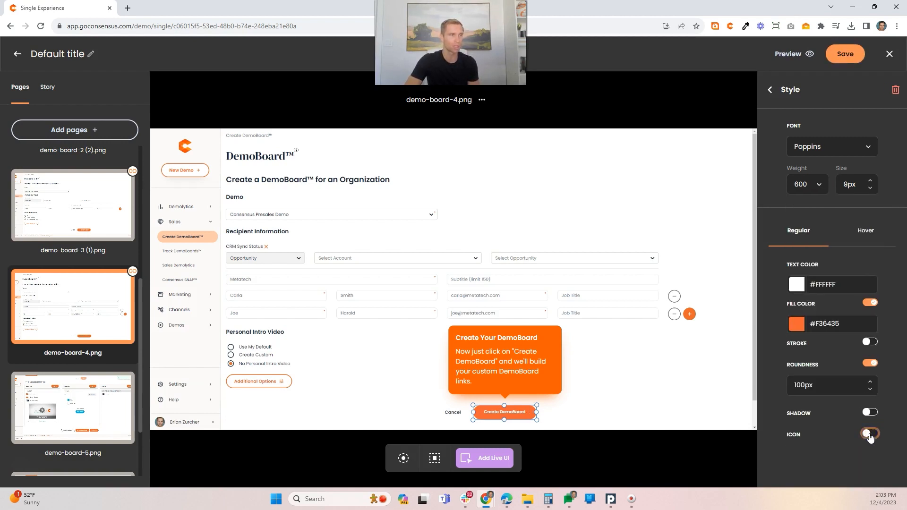
Step: Set the Create DemoBoard live button's hover fill color to #E85340
click(862, 232)
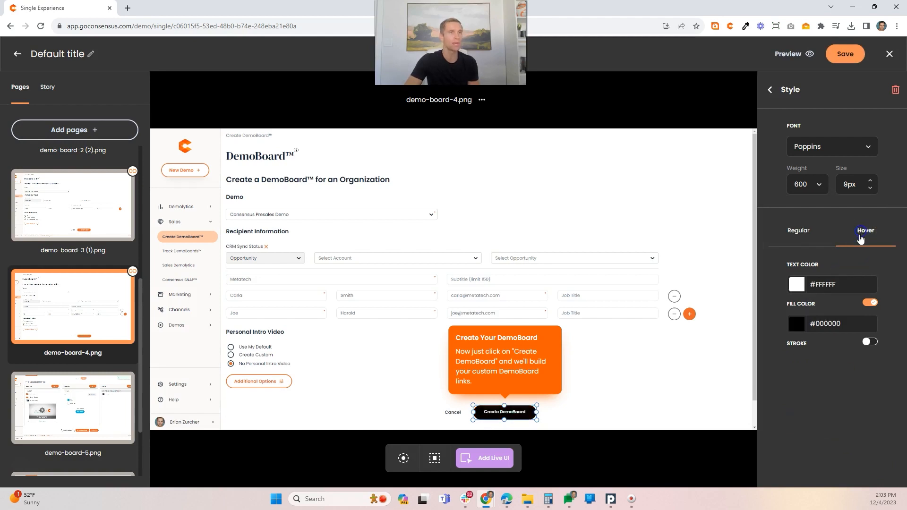
click(797, 324)
click(834, 259)
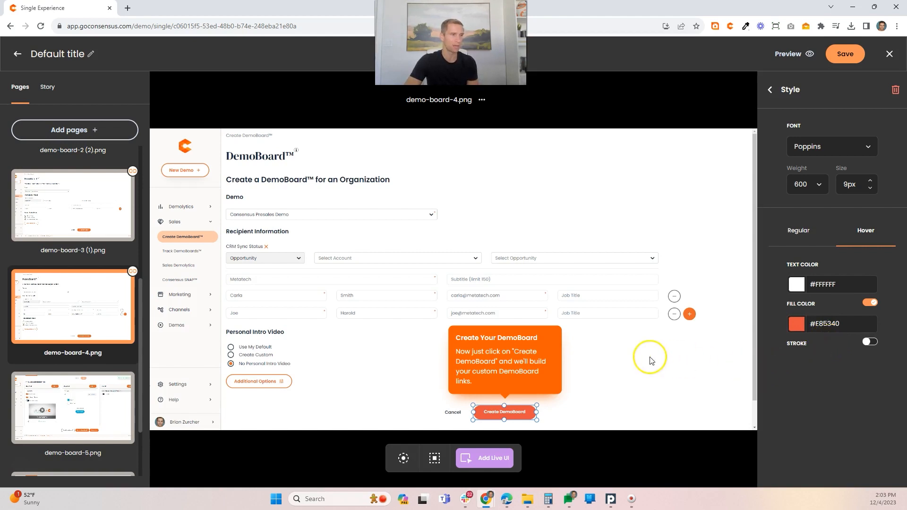
Step: On demo-board-5.png, place a live text input with placeholder and slightly rounded corners, sized to cover the Image Link's View Demo field
click(61, 401)
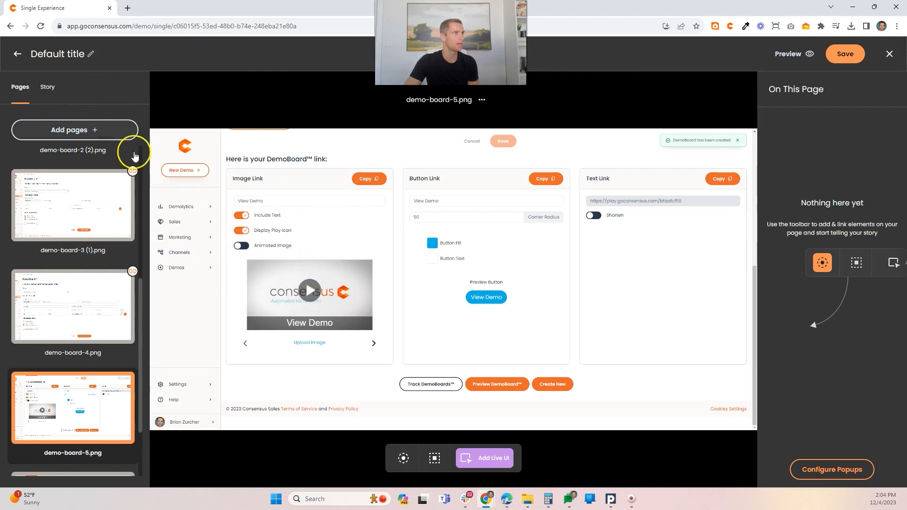
click(491, 459)
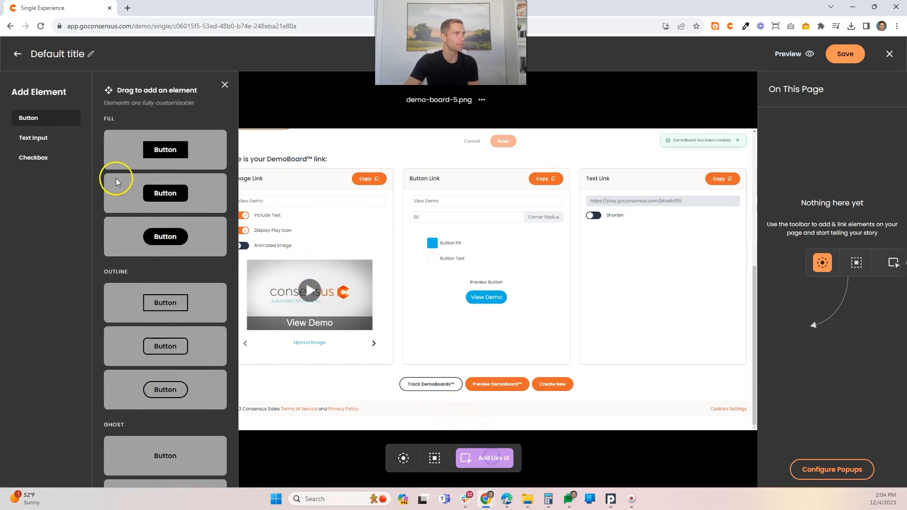
click(67, 139)
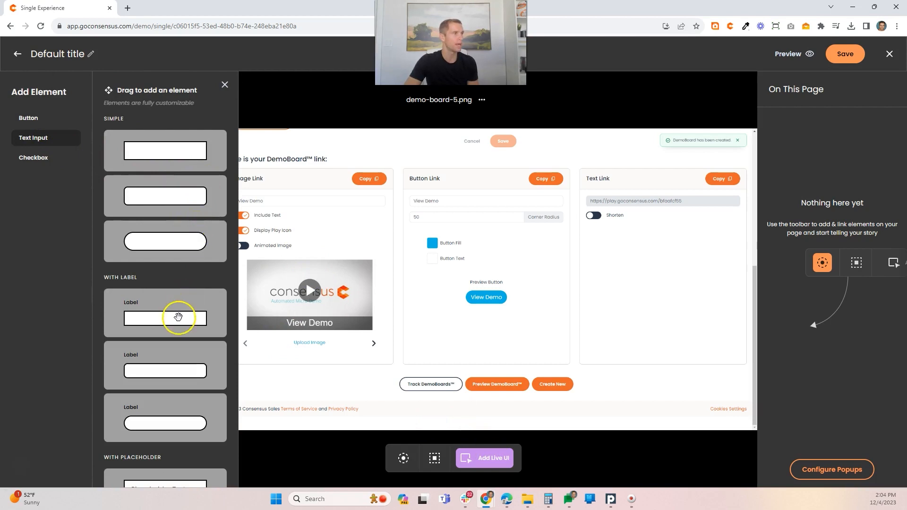
scroll(178, 314, down, 3)
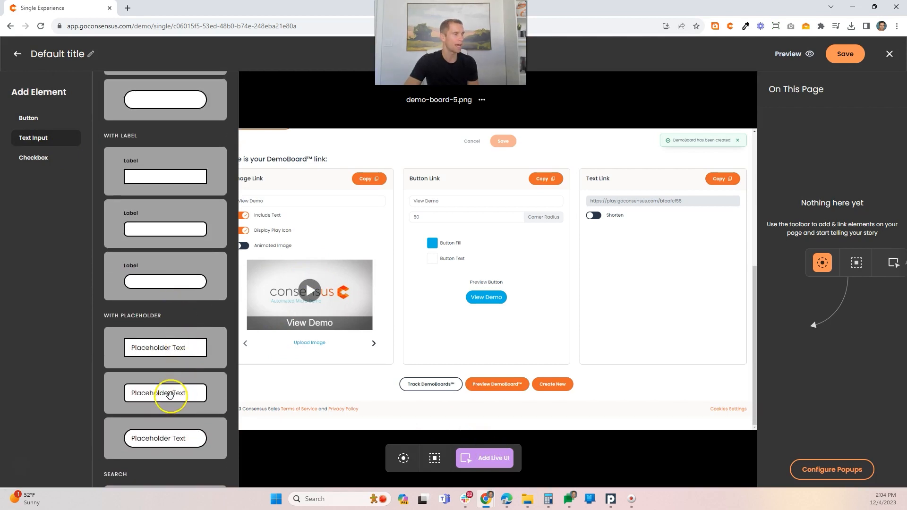
drag(170, 394, 253, 199)
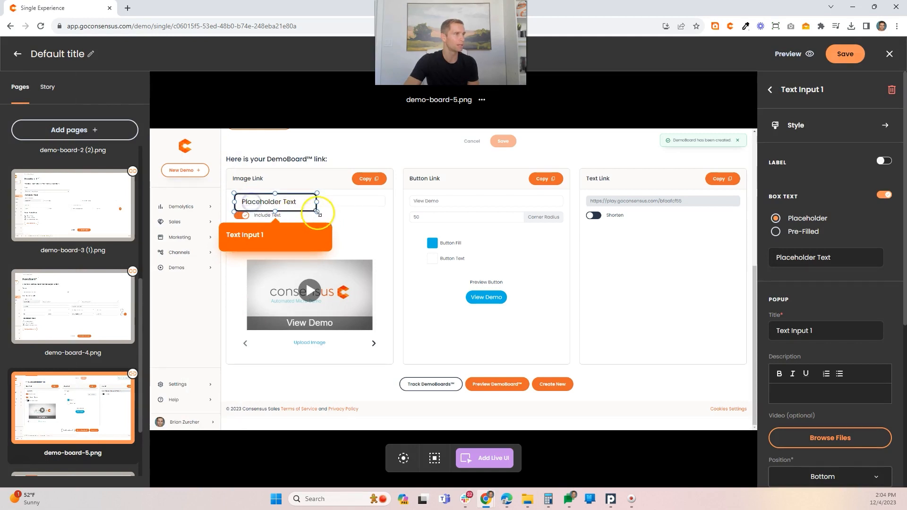
drag(317, 212, 386, 204)
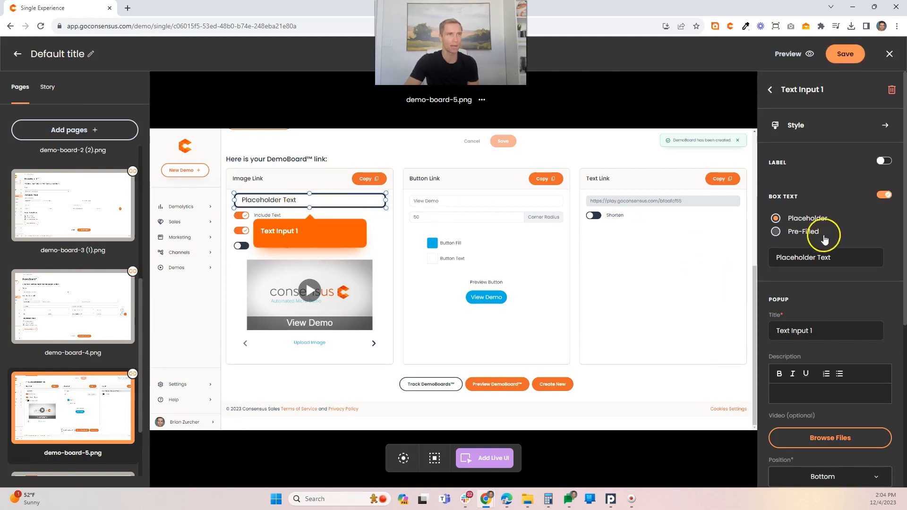
Step: Nudge the text input into line with the underlying field and set its placeholder text to "View Demo"
drag(831, 257, 781, 258)
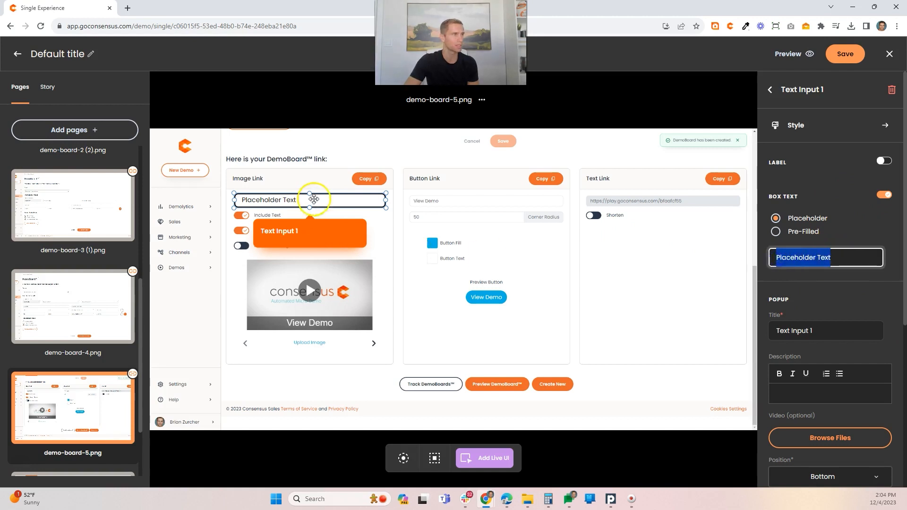
mouse_move(316, 200)
mouse_down()
mouse_move(318, 216)
mouse_move(316, 200)
mouse_up()
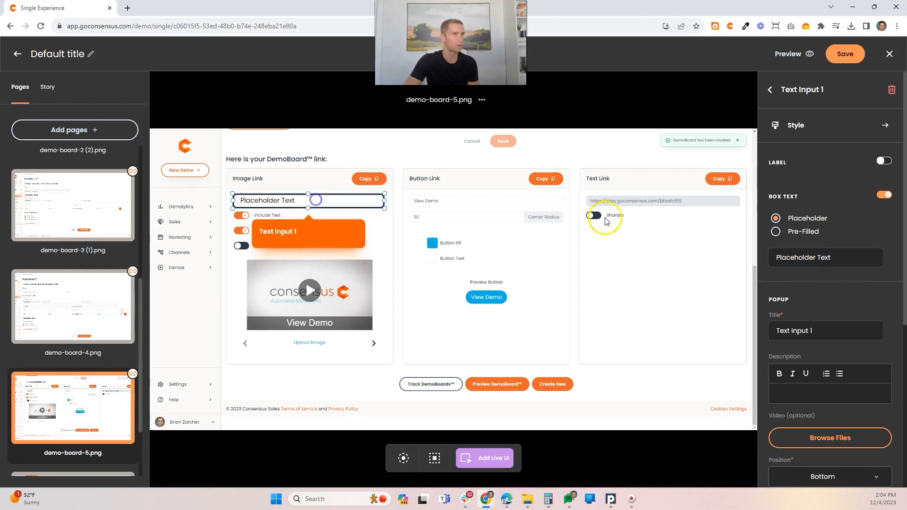
triple_click(828, 255)
text(Vi)
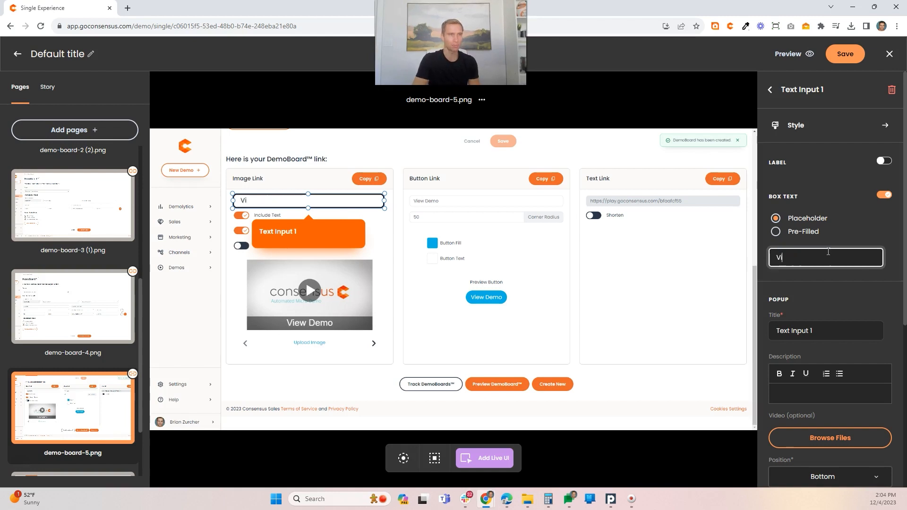
text(ew Demo)
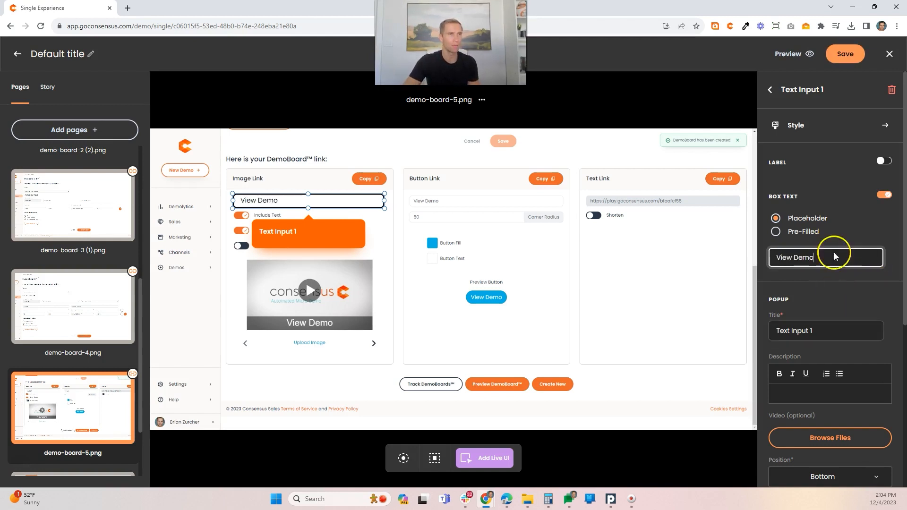
Step: Style the View Demo text input with text color #73818F and stroke color #B6B6B6
click(797, 124)
scroll(822, 419, down, 2)
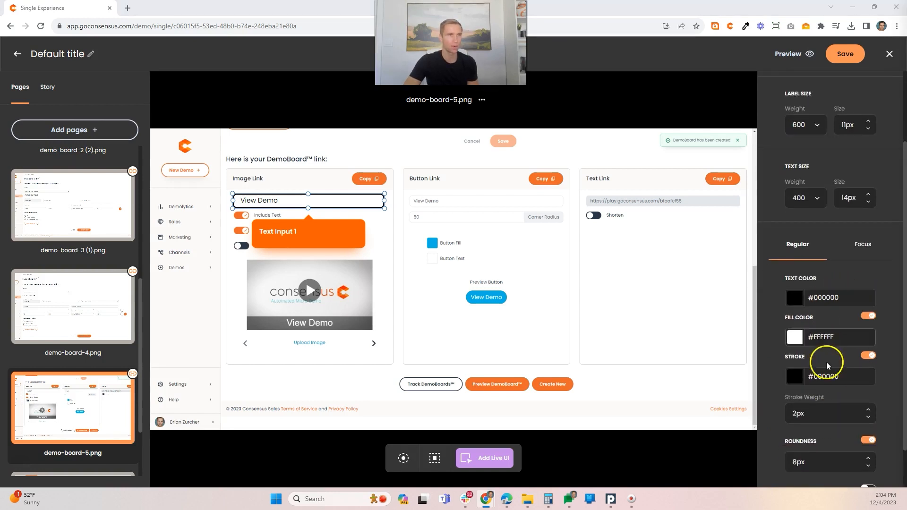
double_click(825, 298)
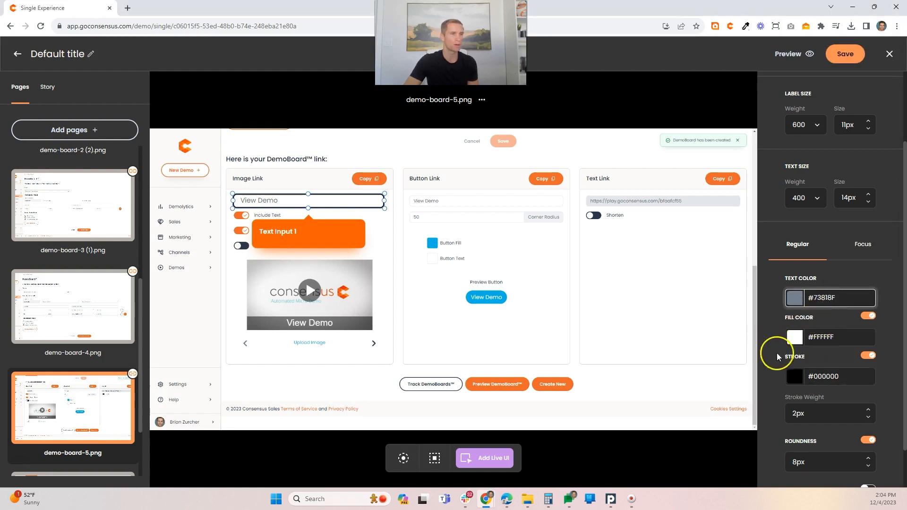
click(794, 375)
click(846, 260)
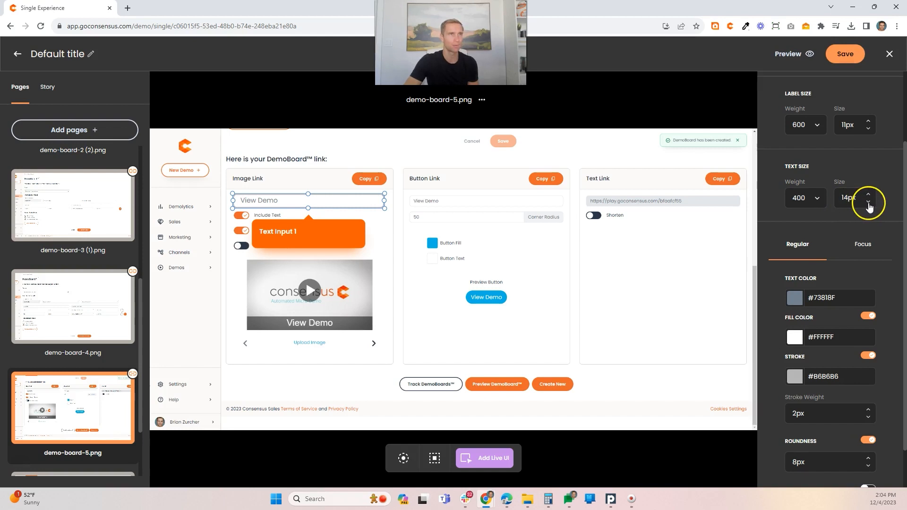
Step: Reduce the View Demo text input's text size to 10px and its stroke weight to 1px
click(868, 203)
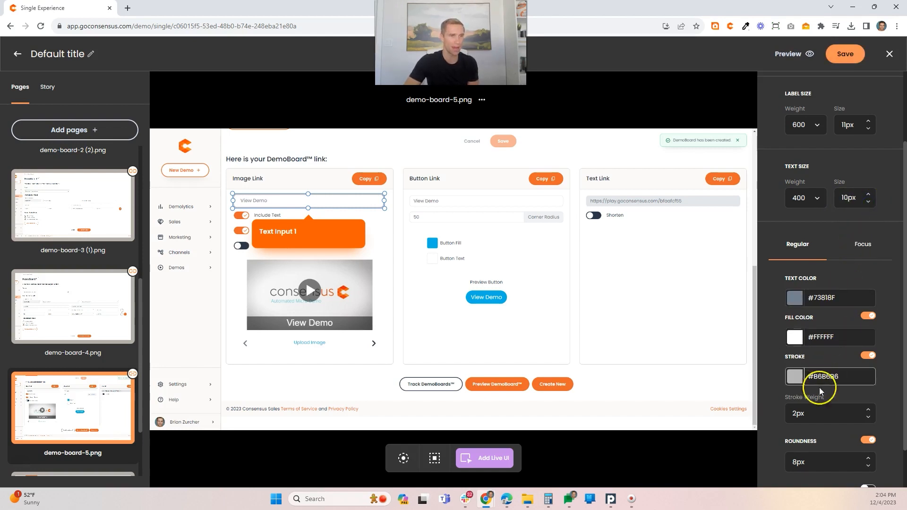
scroll(814, 413, down, 1)
click(809, 371)
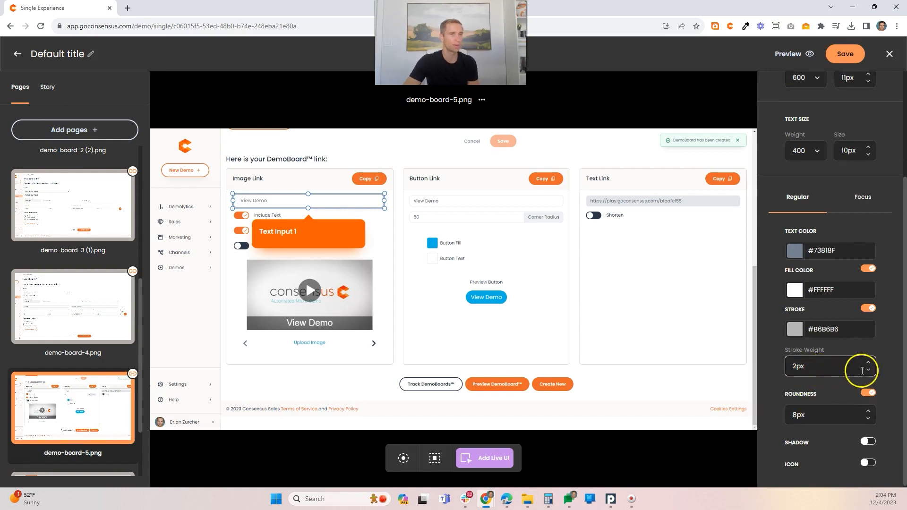
click(868, 369)
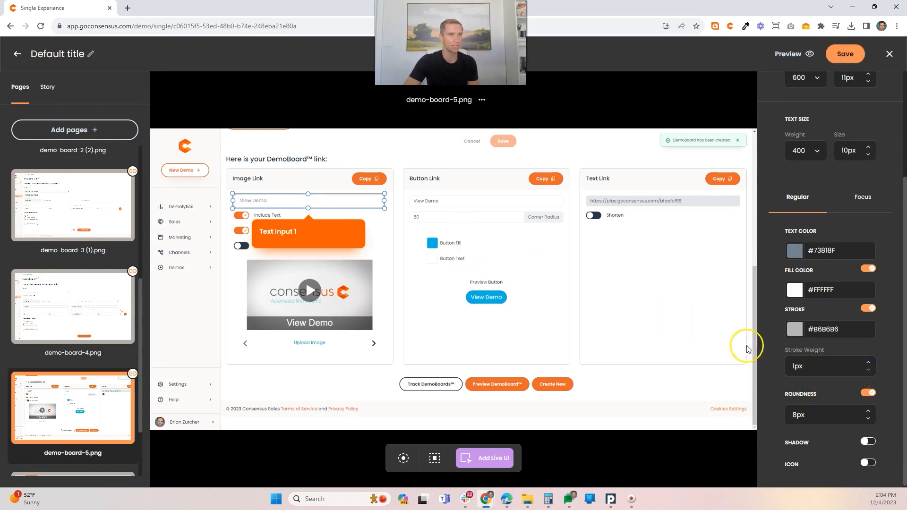
scroll(789, 437, down, 1)
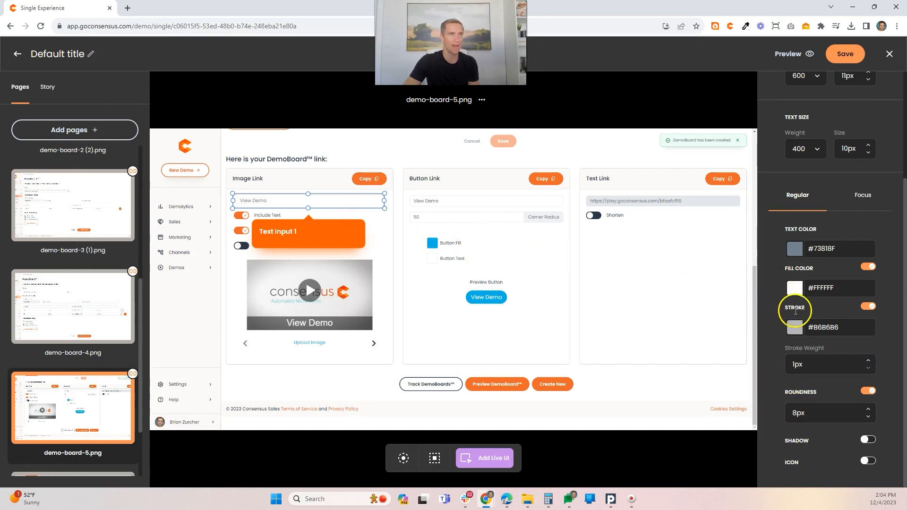
scroll(794, 172, up, 10)
click(774, 91)
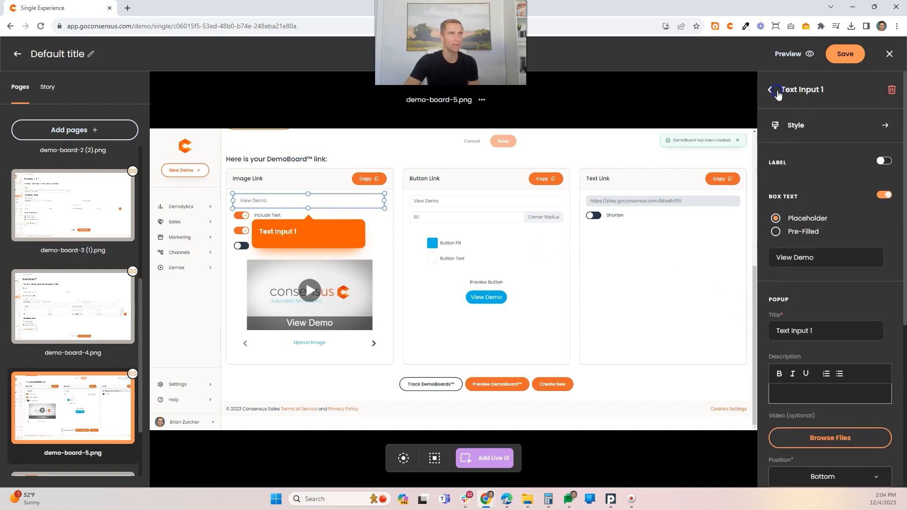
Step: Title the text input's popup "Customize your Image Link" and describe it as: Type "Demo for Metatech" to customize your image link
scroll(820, 338, down, 2)
double_click(804, 235)
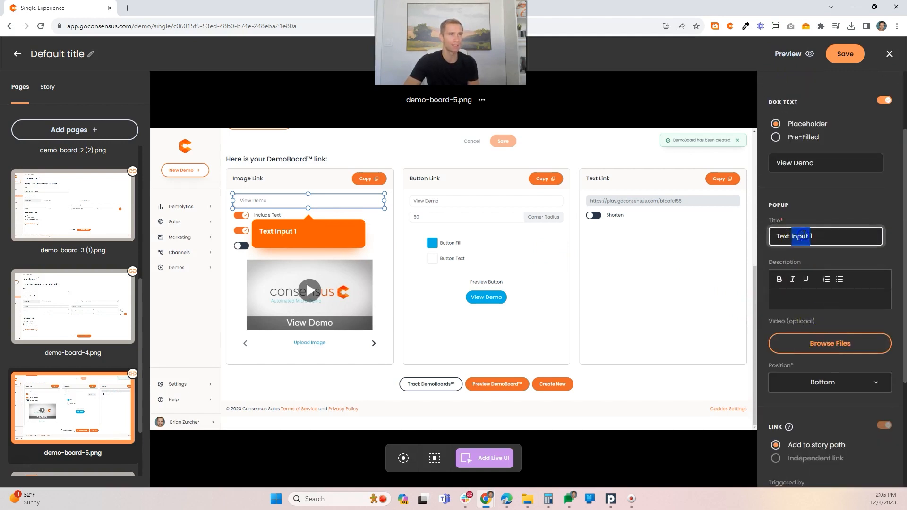
text(Customize your Image Link)
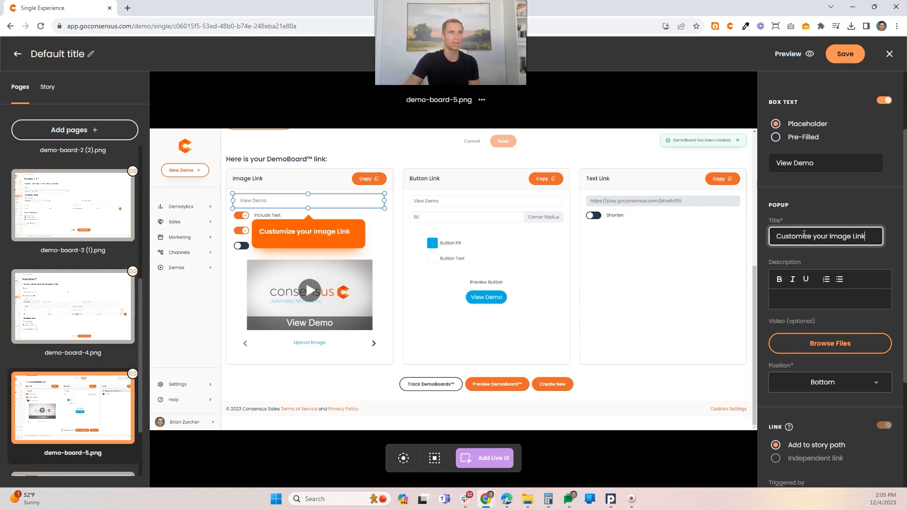
click(789, 298)
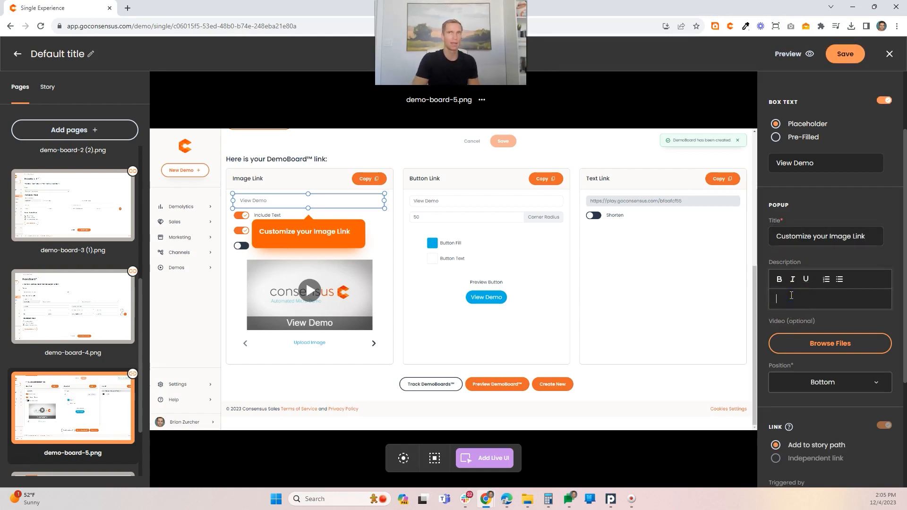
text(P)
key(BackSpace)
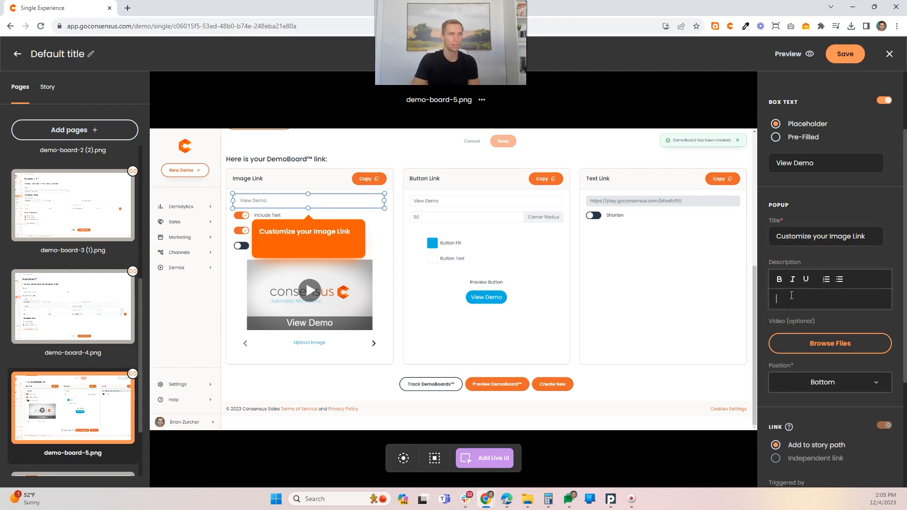
text(Type "Demo)
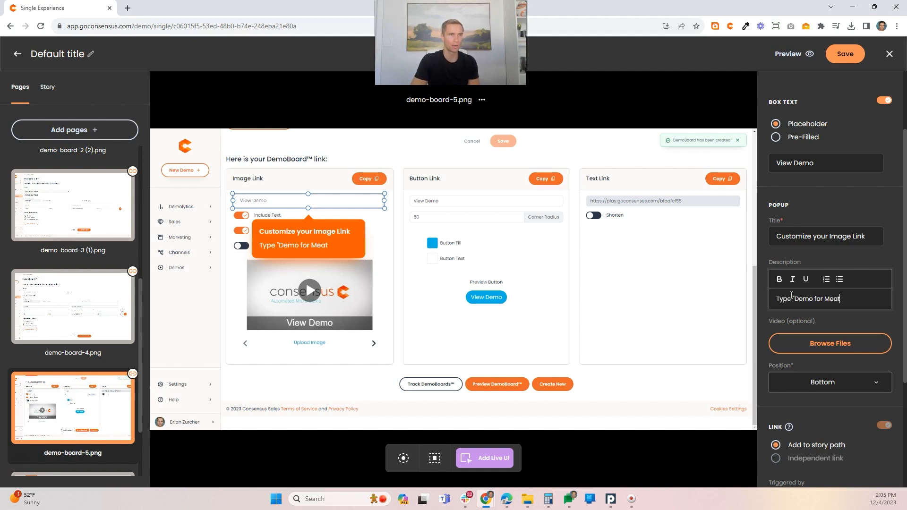
text( for Metatech" to customize your image link)
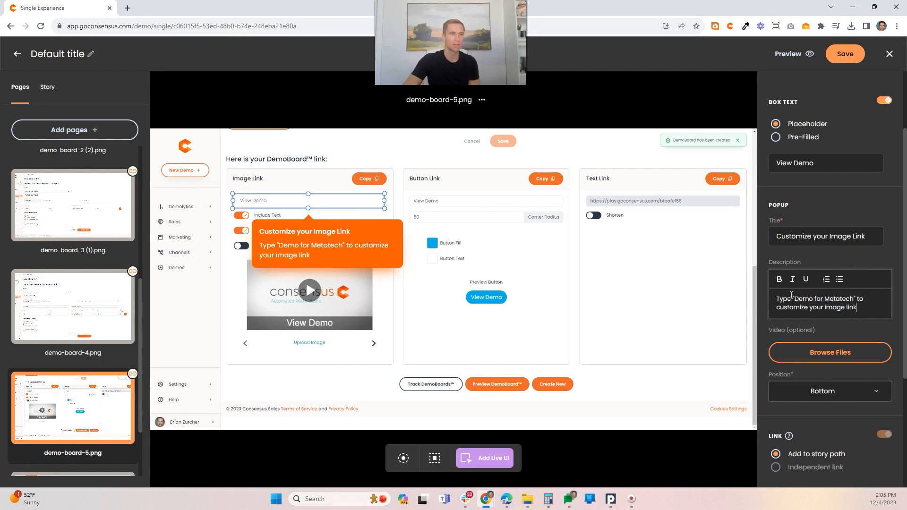
Step: Set the text that must be typed to trigger the text input's link to "Demo for Metatech"
scroll(824, 312, down, 2)
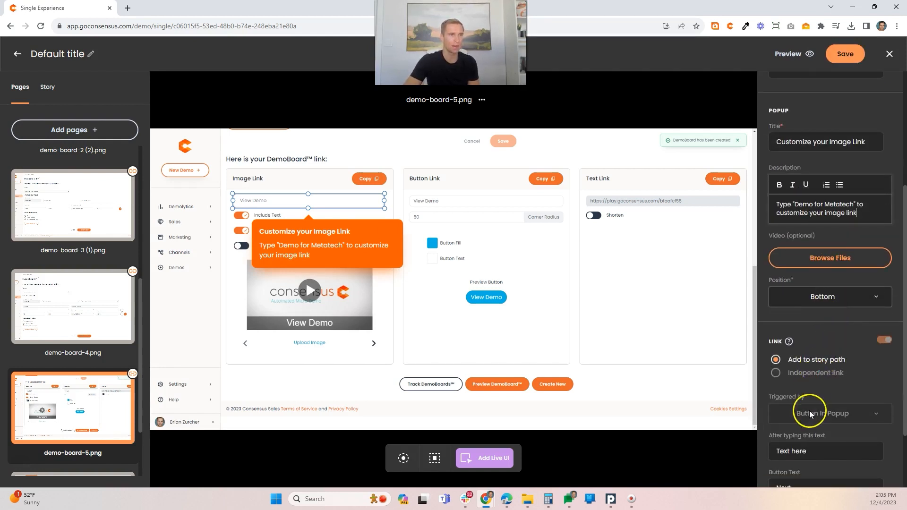
scroll(809, 414, down, 2)
drag(810, 367, 757, 367)
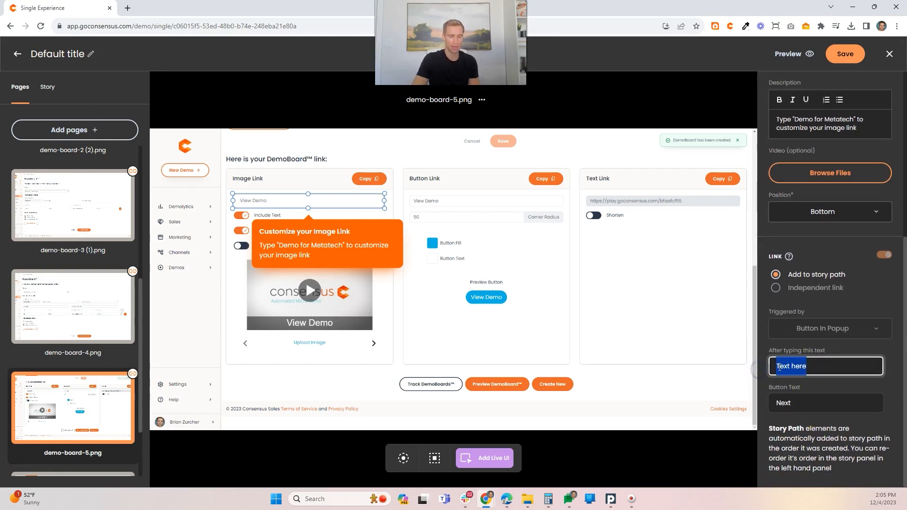
text(Demo for Me)
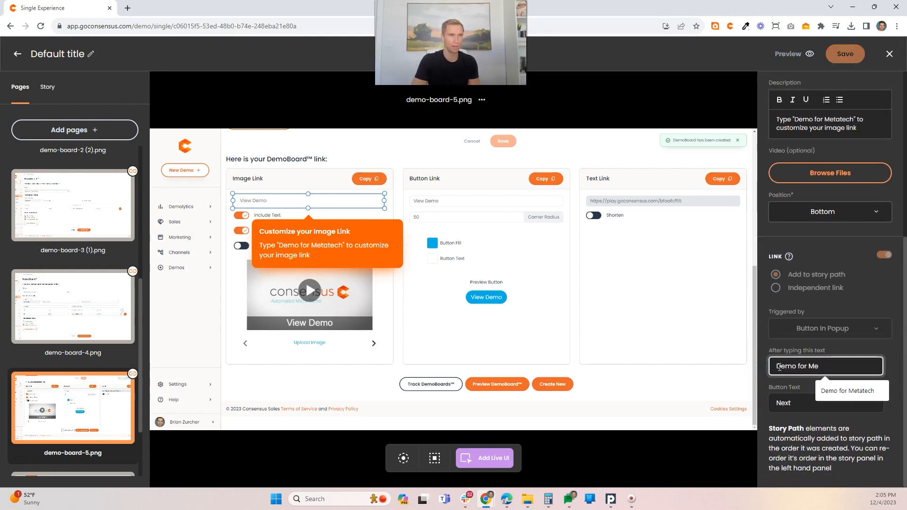
text(tatech)
click(807, 369)
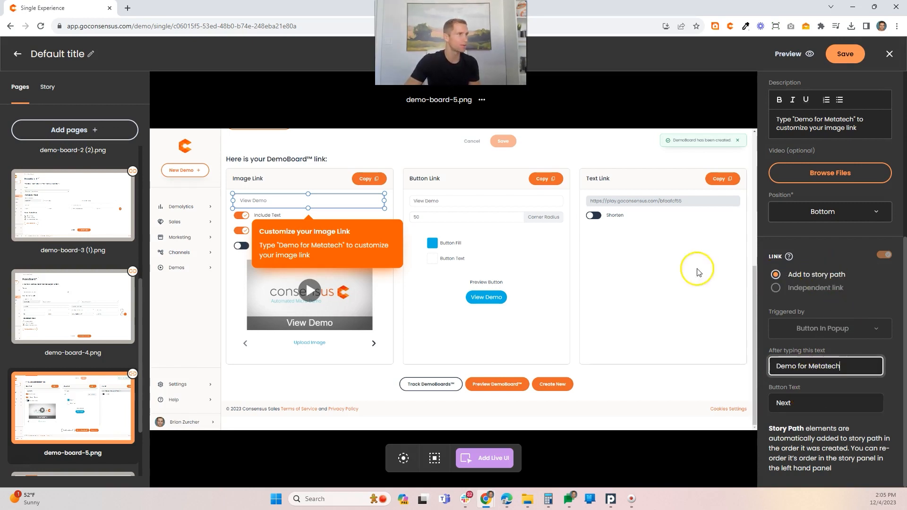
Step: On demo-board-6.png, draw a target area around the Image Link's preview image and title its popup "Your All Set!"
scroll(74, 399, down, 2)
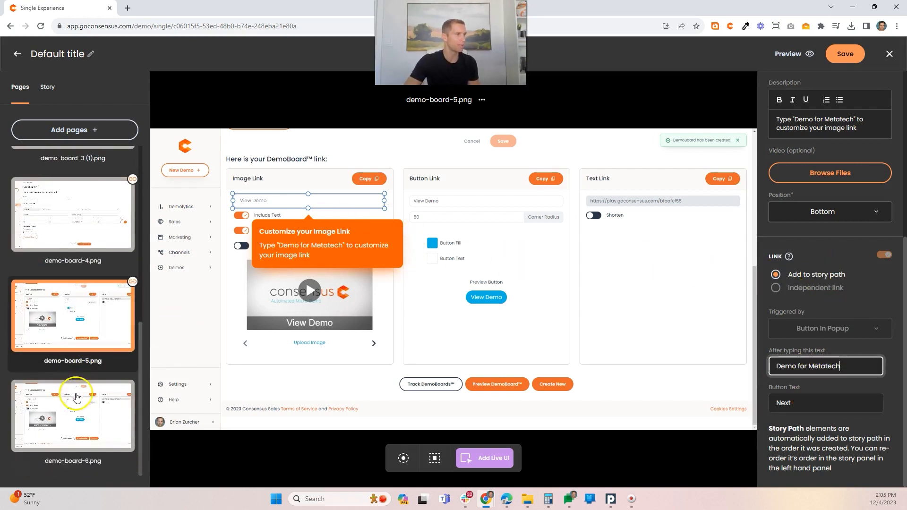
click(74, 417)
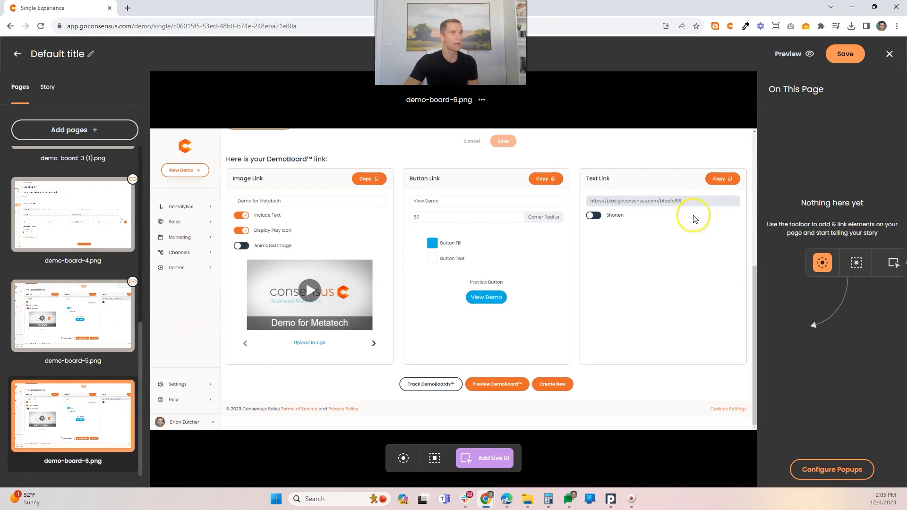
click(434, 458)
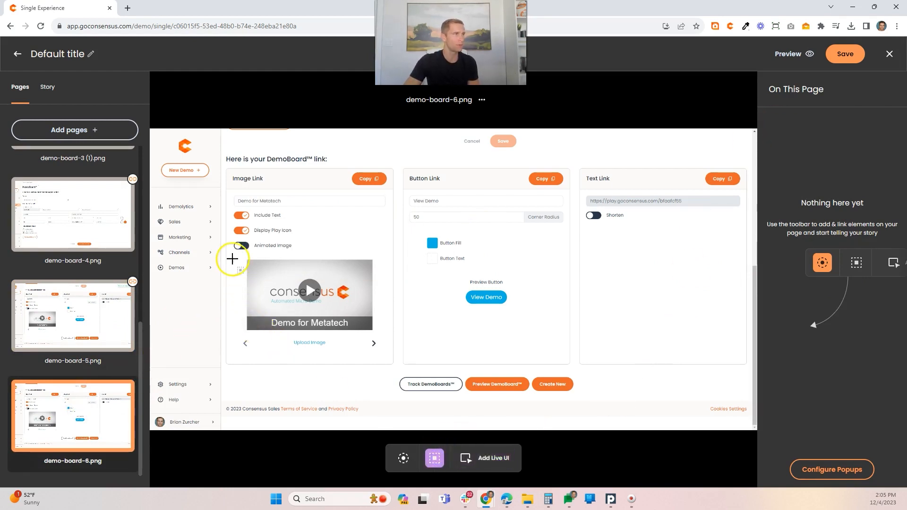
mouse_move(231, 252)
mouse_down()
mouse_move(323, 297)
mouse_move(376, 355)
mouse_move(386, 353)
mouse_up()
drag(844, 158, 784, 158)
text(Your )
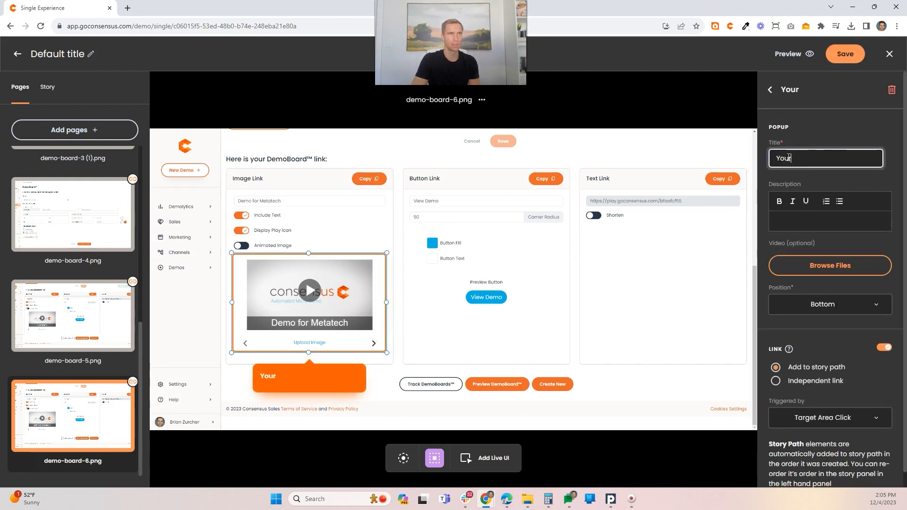
text(AIl Set)
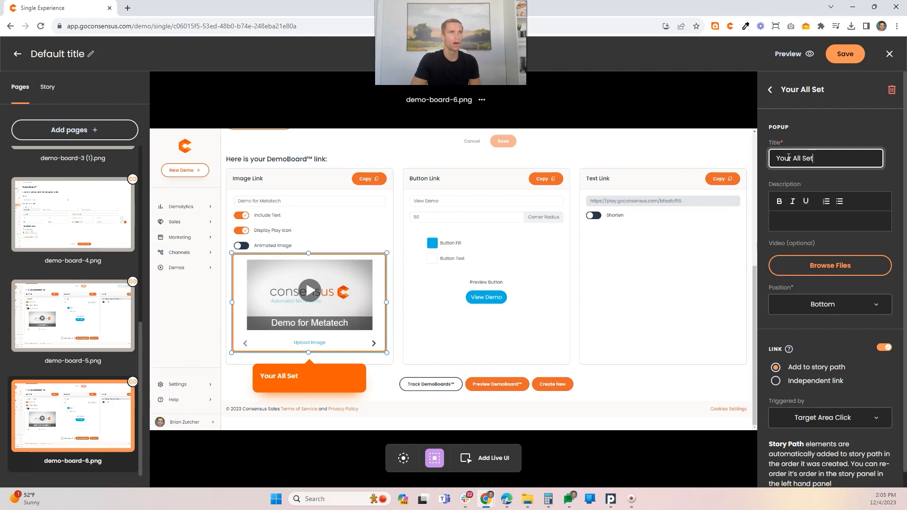
text(!)
Step: Describe the popup as "You can now copy this image link and send it off to your recipients" and set its position to Right
click(818, 224)
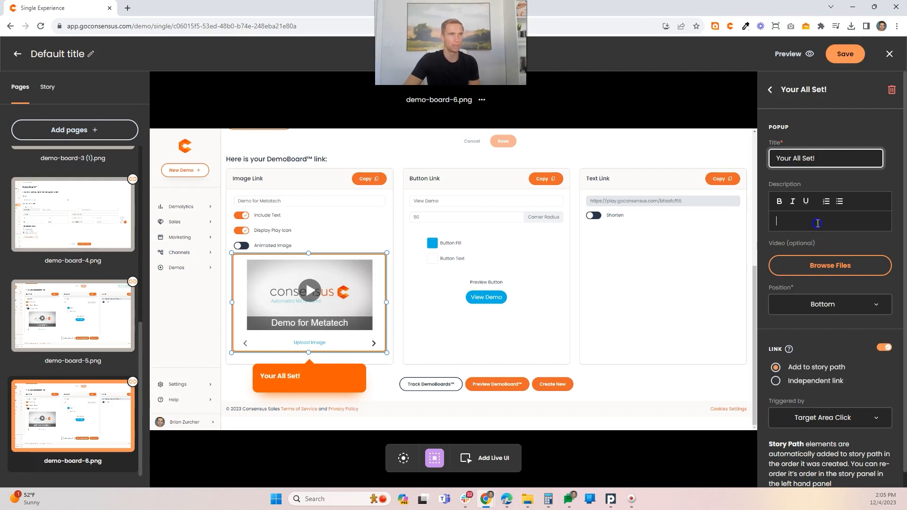
text(You can now)
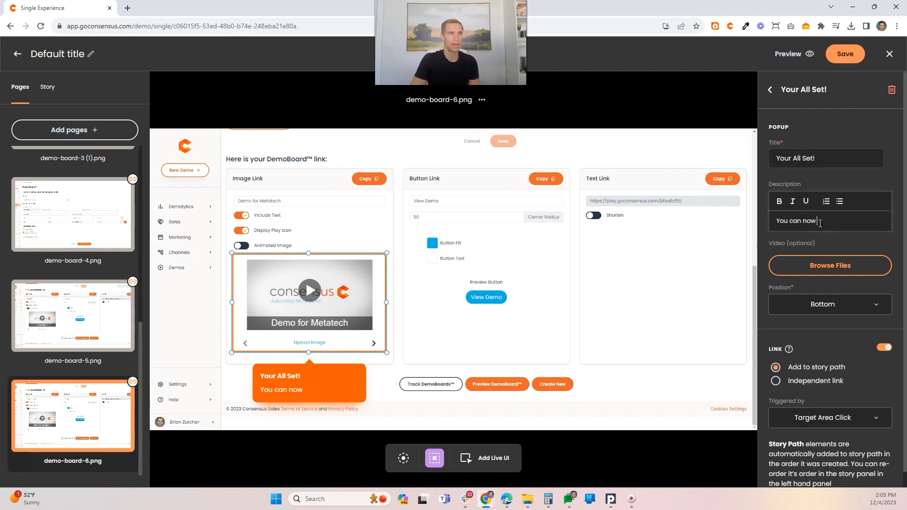
text( copy this image)
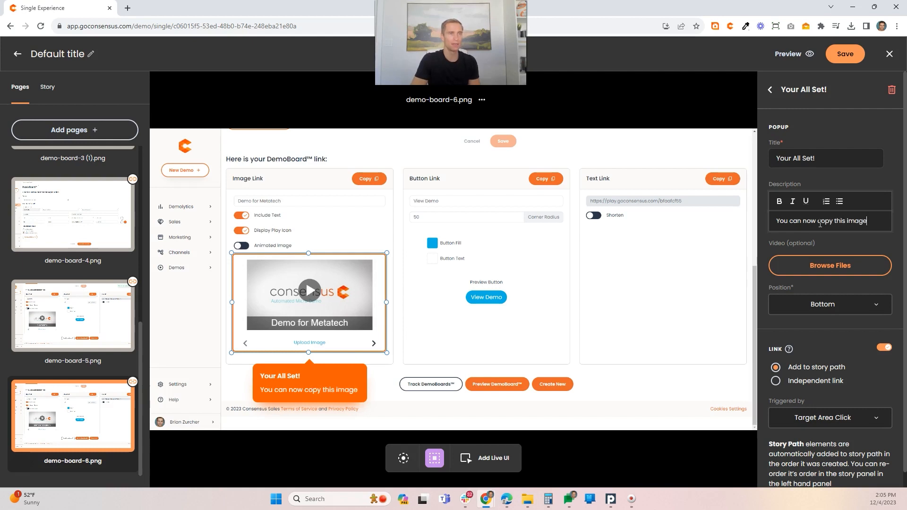
text( link and send it off to your recipients)
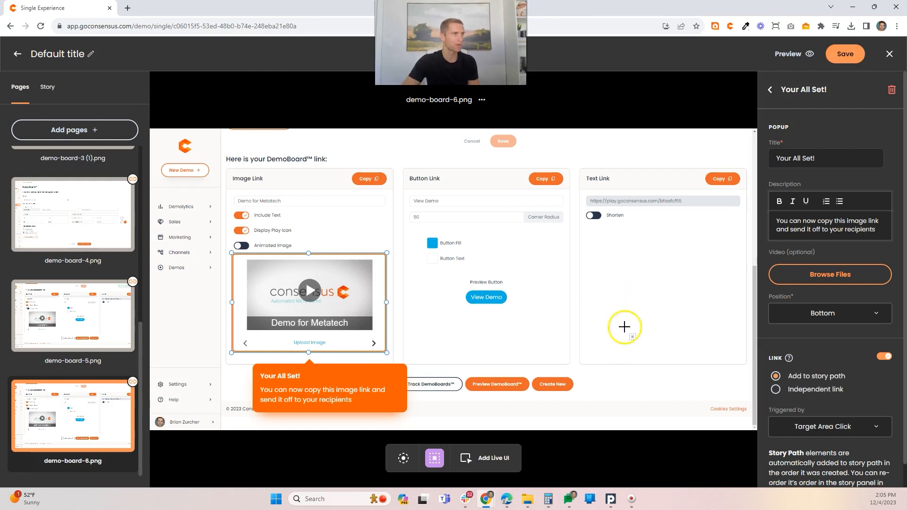
click(832, 323)
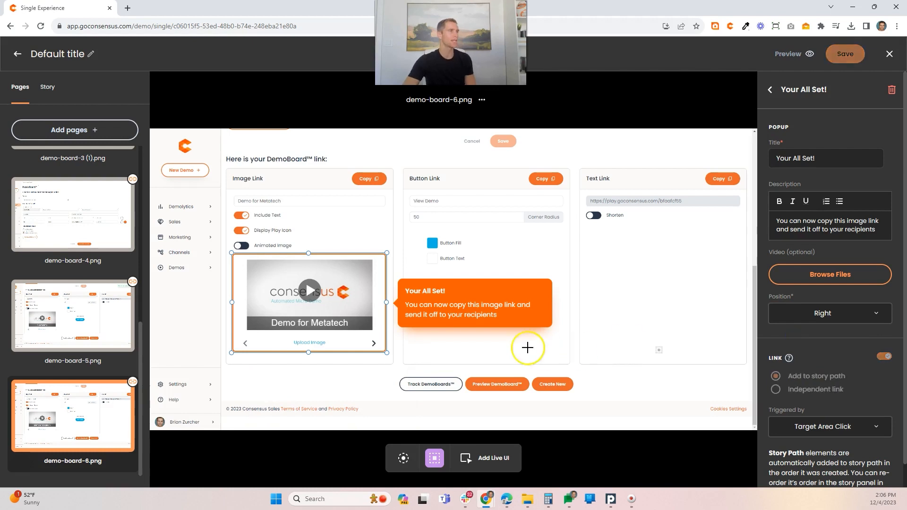
mouse_move(102, 407)
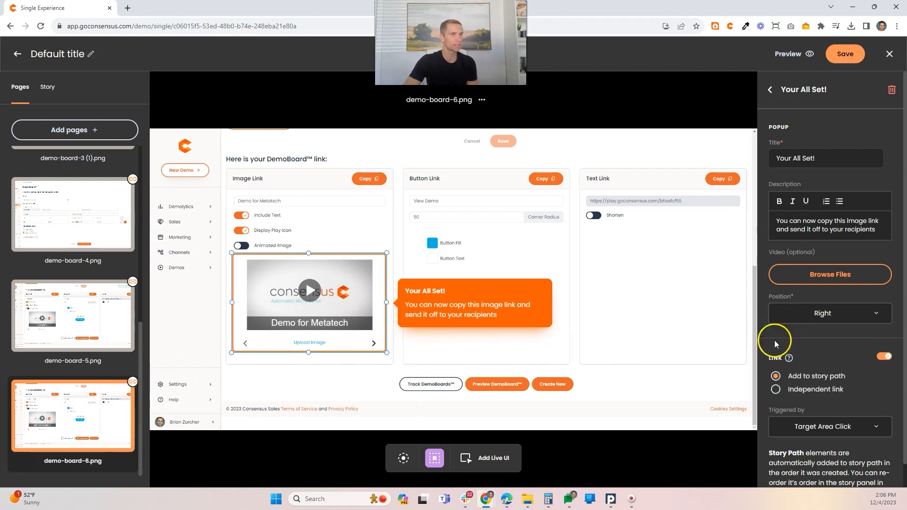
Step: Draw a second target area around the Button Link and Text Link cards and title its popup "Can't Send an Image"
click(434, 458)
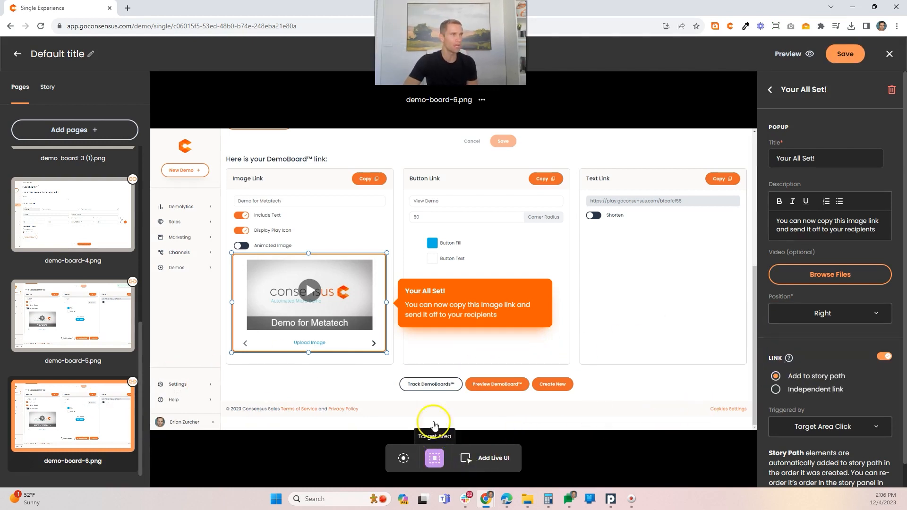
drag(397, 162, 750, 367)
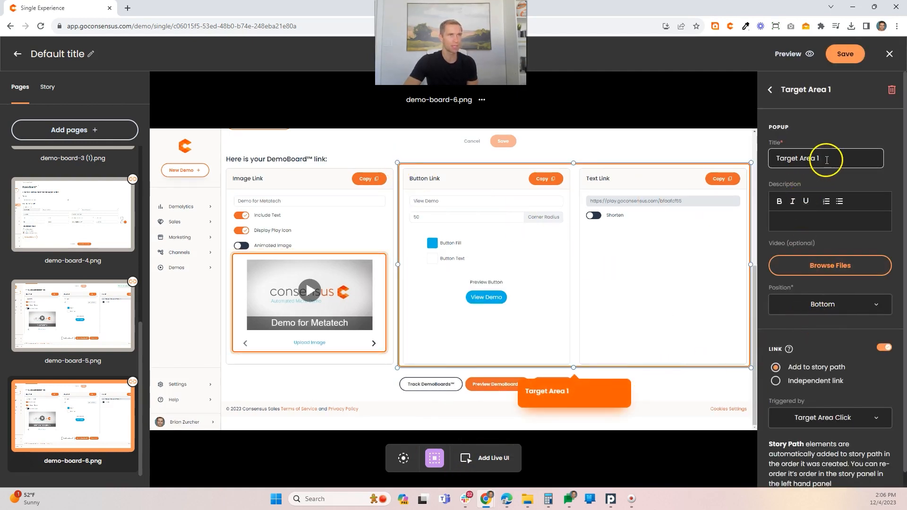
drag(826, 158, 751, 161)
text(Ca)
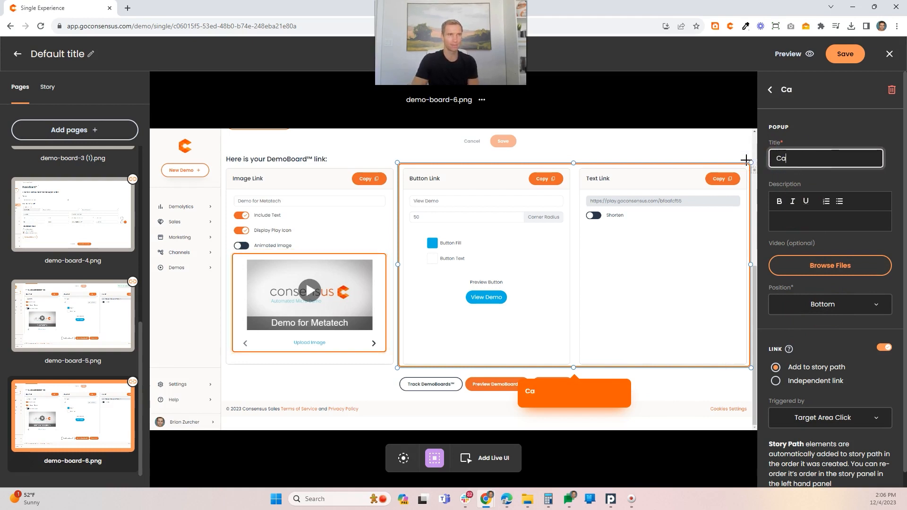
text(n't Send an Image)
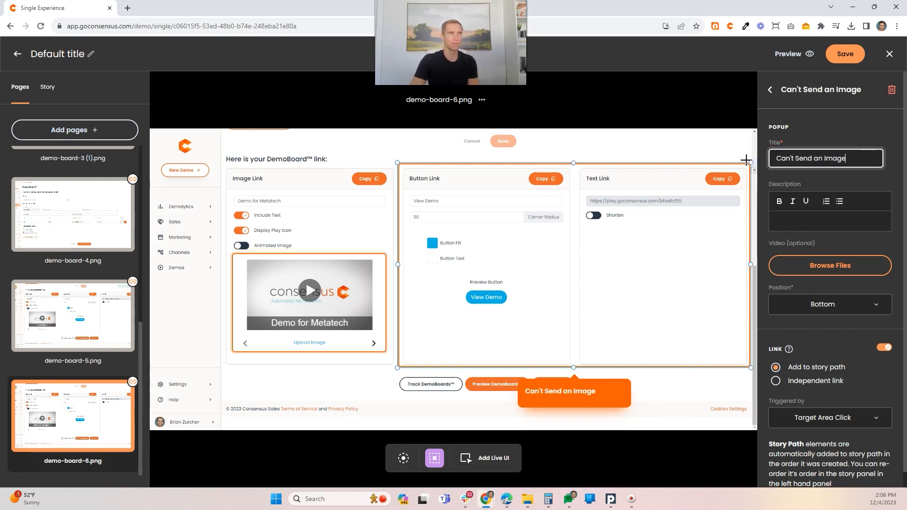
Step: Describe the popup as "We give you other options to make sure you can always get your DemoBoard to your Recipients" and set its position to Left
click(780, 221)
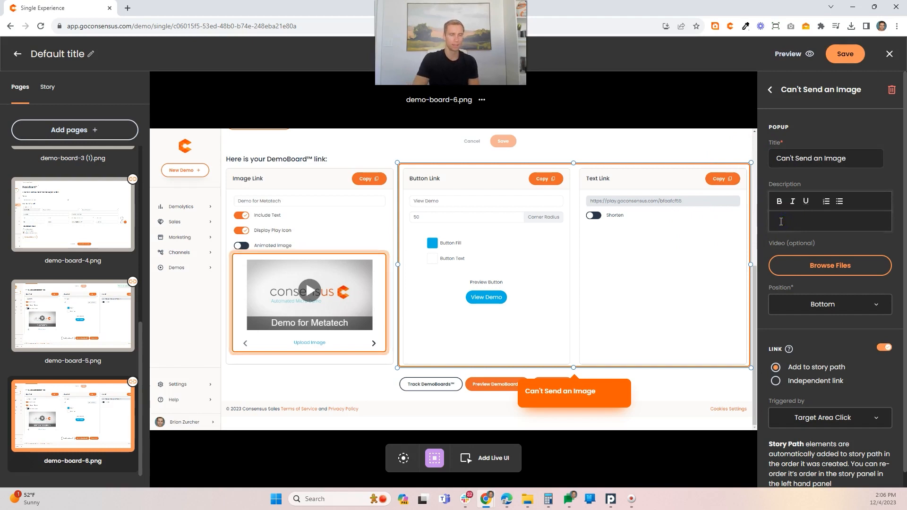
text(We give you other option)
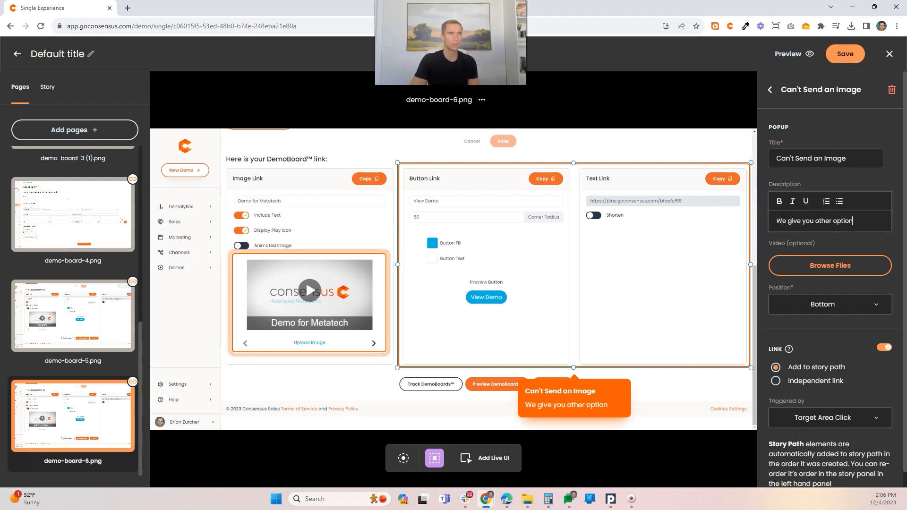
text(s to make sure you co)
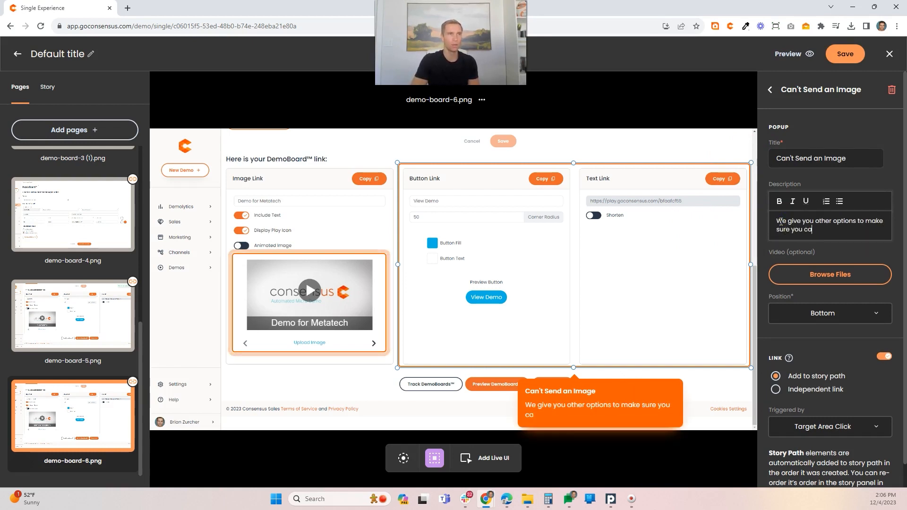
key(BackSpace)
text(an always get your De)
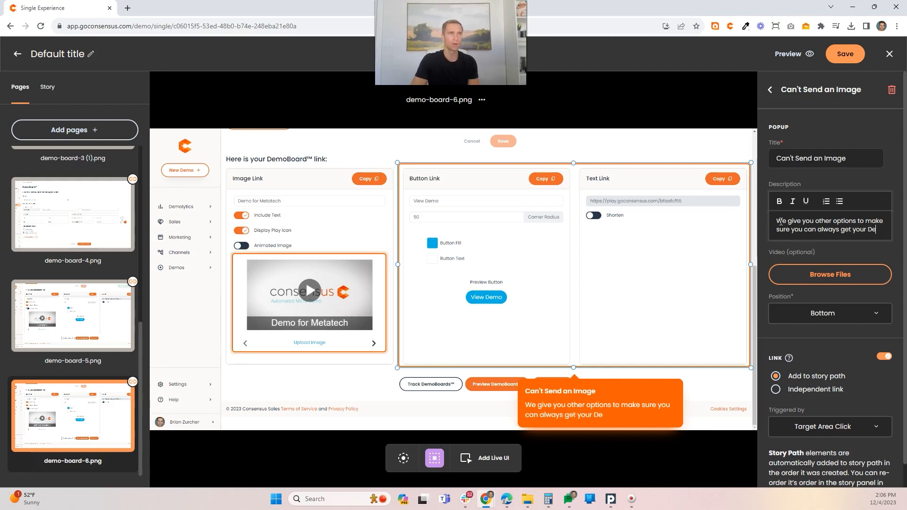
text(moBoar)
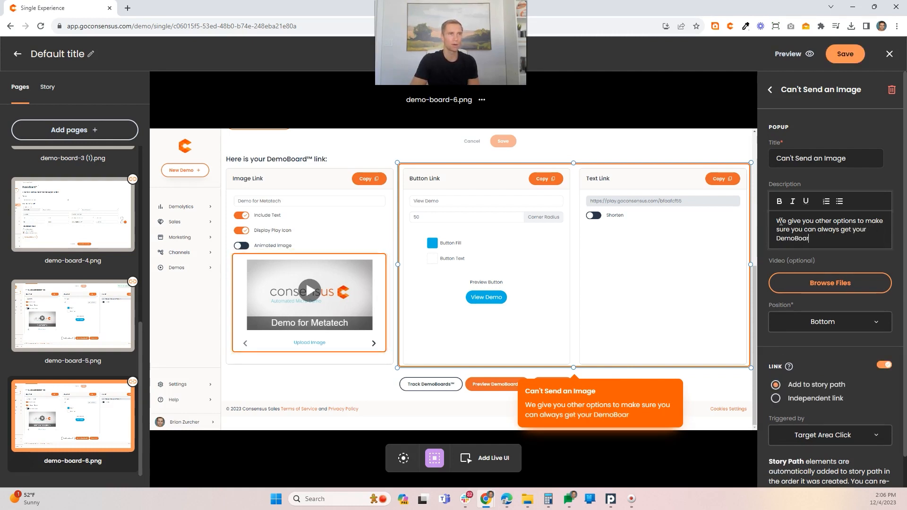
text(d to yo)
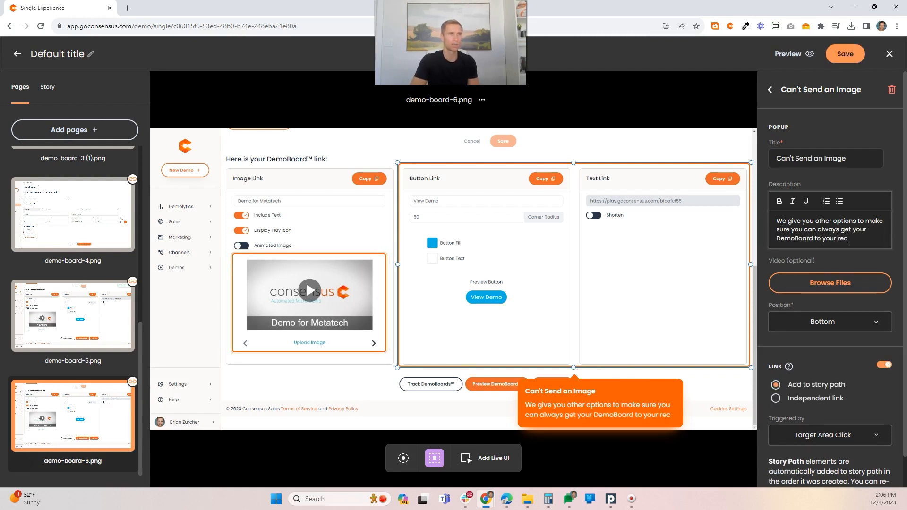
text(ur Recipients)
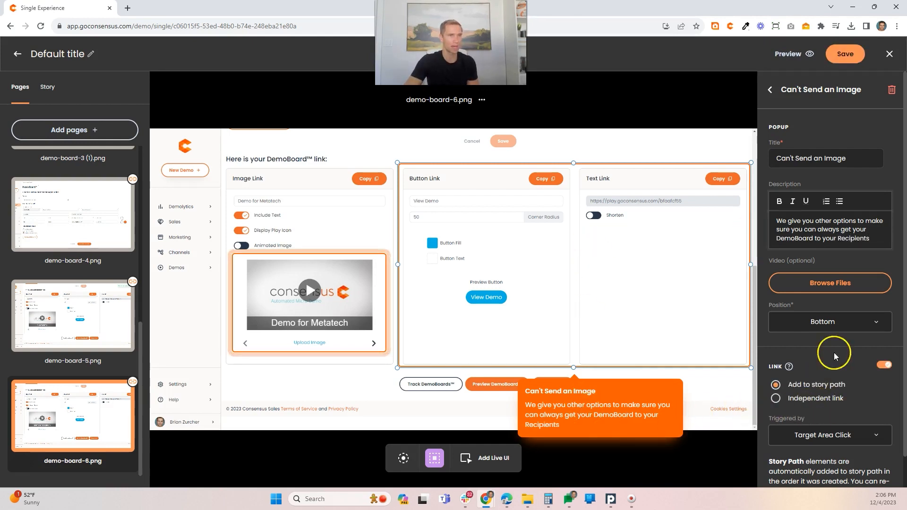
click(831, 320)
click(782, 383)
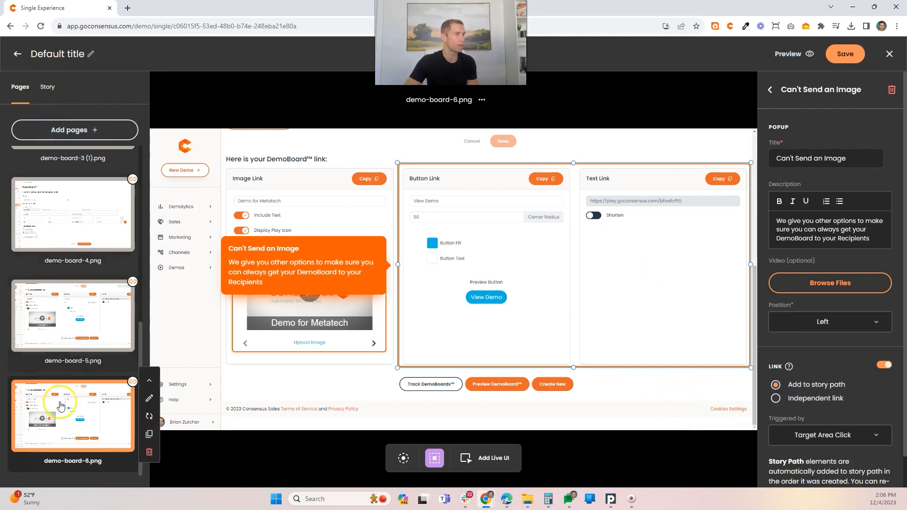
Step: Review the order of pages and popups along the demo's story path
click(50, 93)
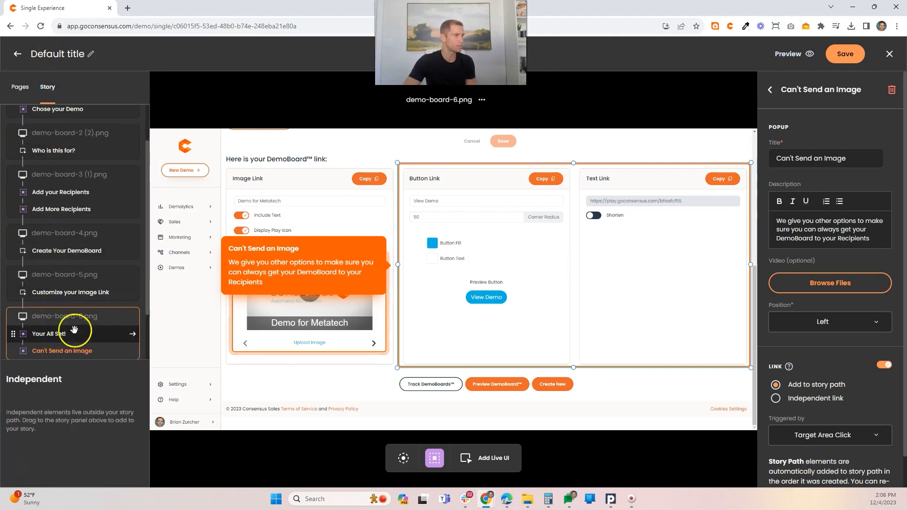
scroll(66, 333, down, 2)
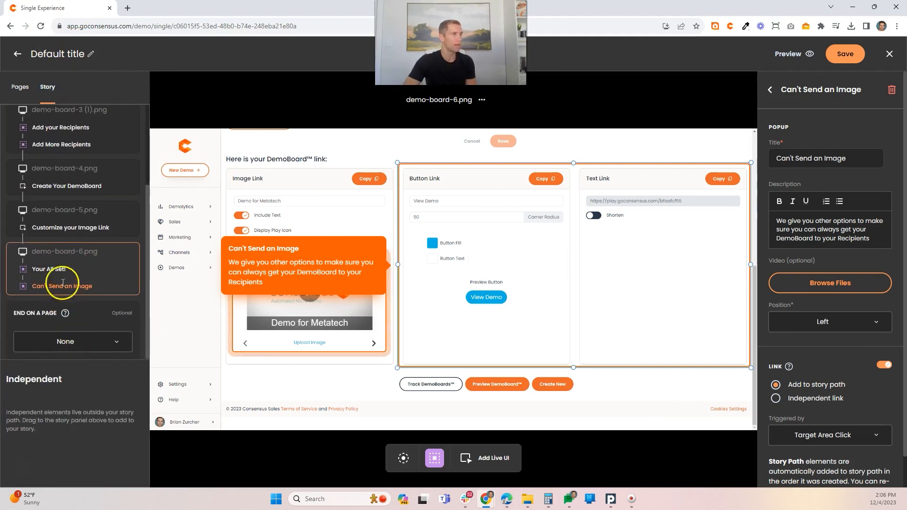
scroll(55, 276, up, 3)
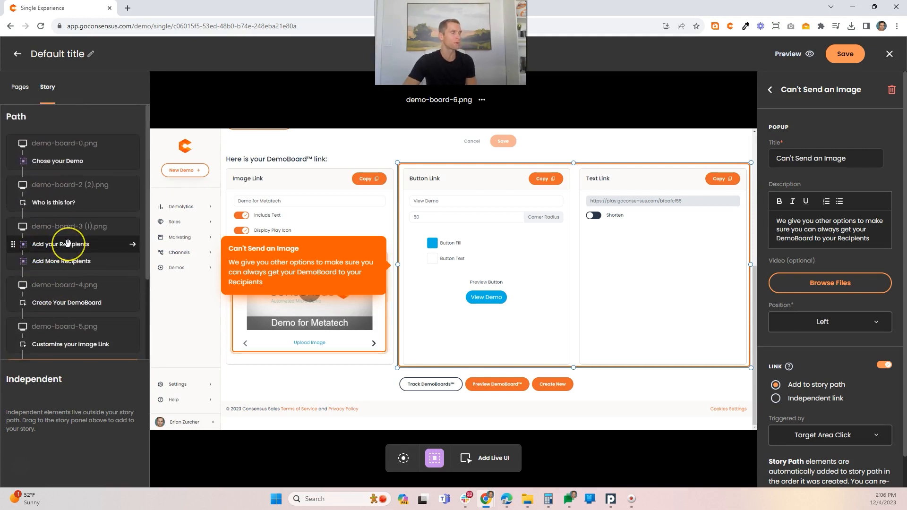
scroll(67, 243, down, 3)
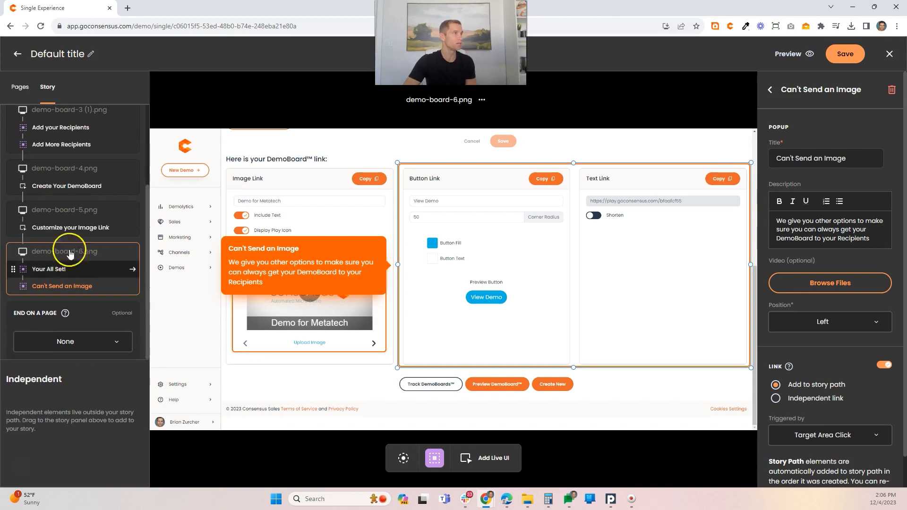
Step: On demo-board-0.png, place a hotspot beside the Additional Options button and make its link independent of the story path
click(20, 87)
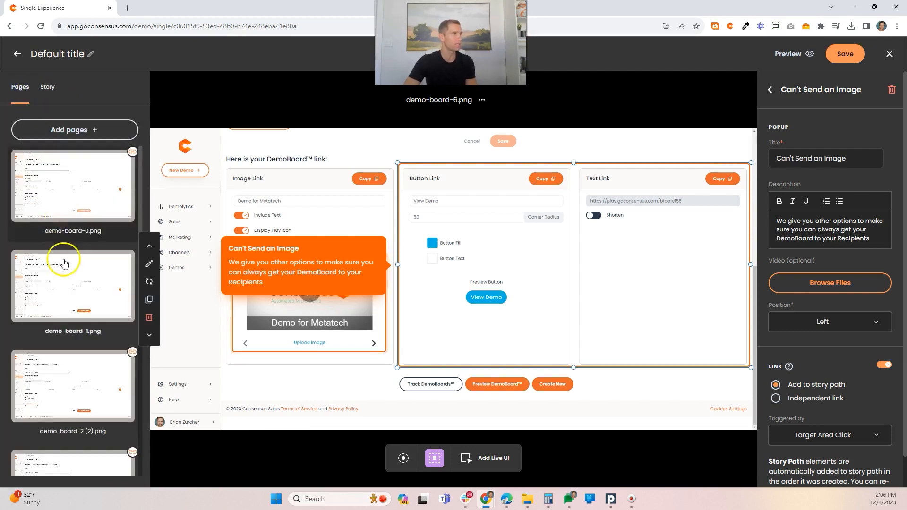
click(62, 182)
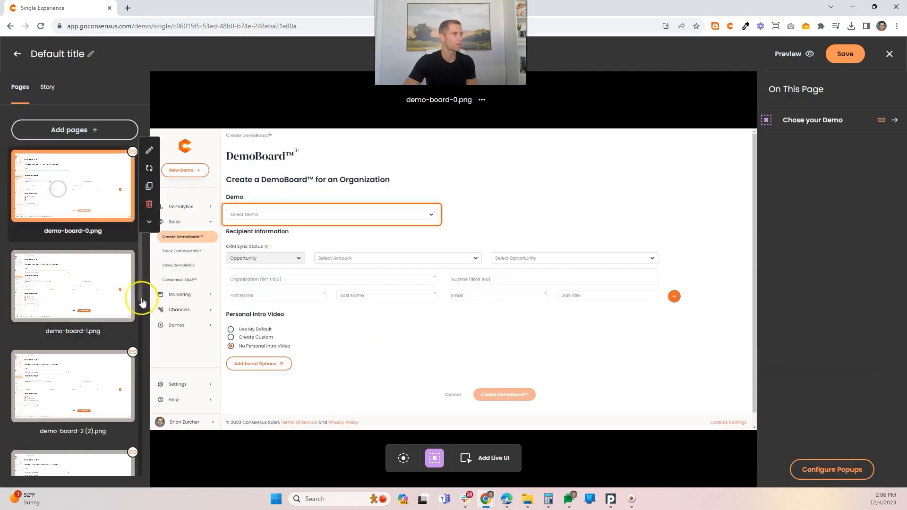
click(403, 458)
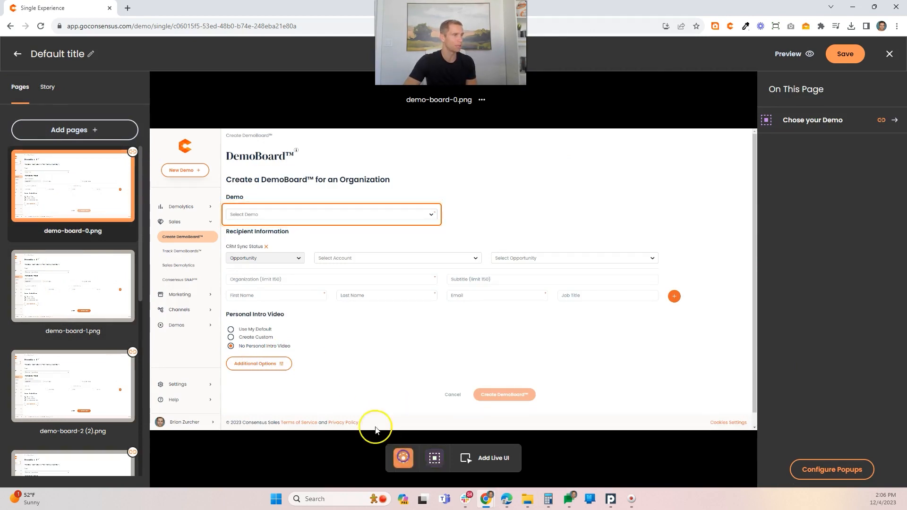
click(296, 358)
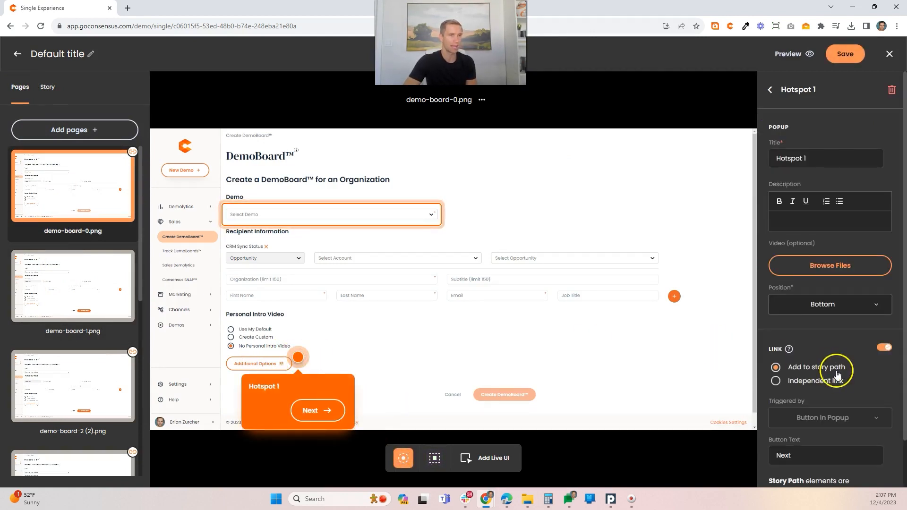
click(775, 381)
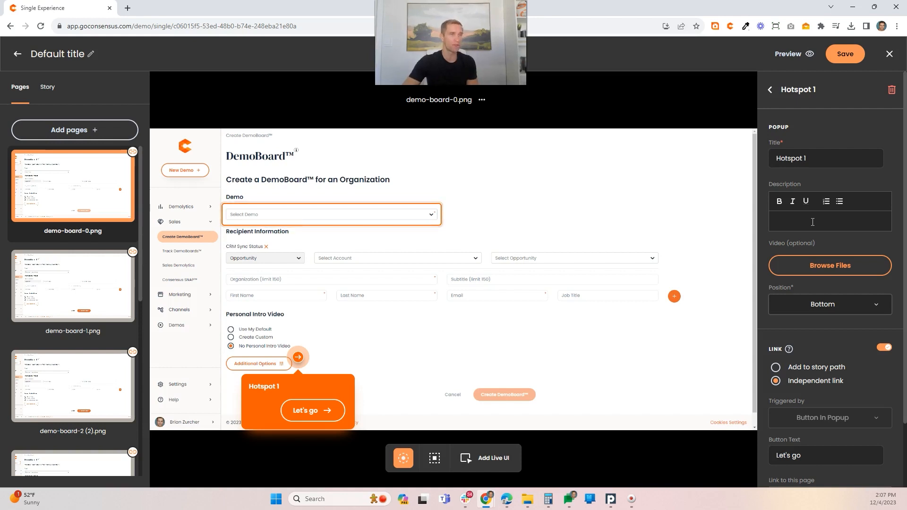
Step: Title the hotspot's popup "Learn more about Additional Options"
drag(805, 157, 774, 159)
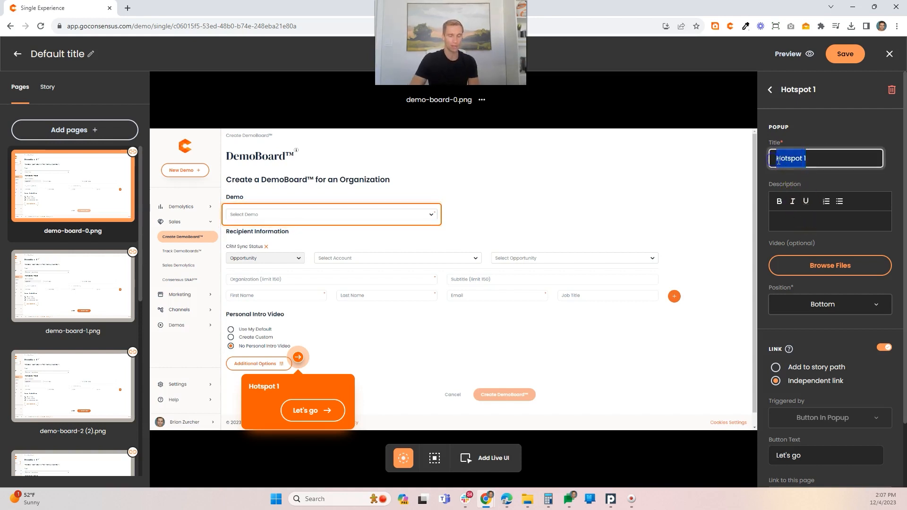
text(Learn more about)
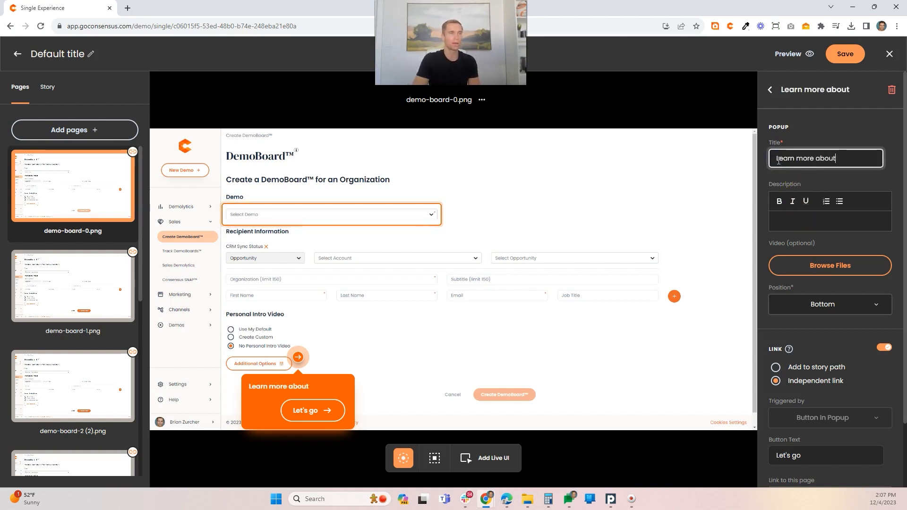
text( Additional Options)
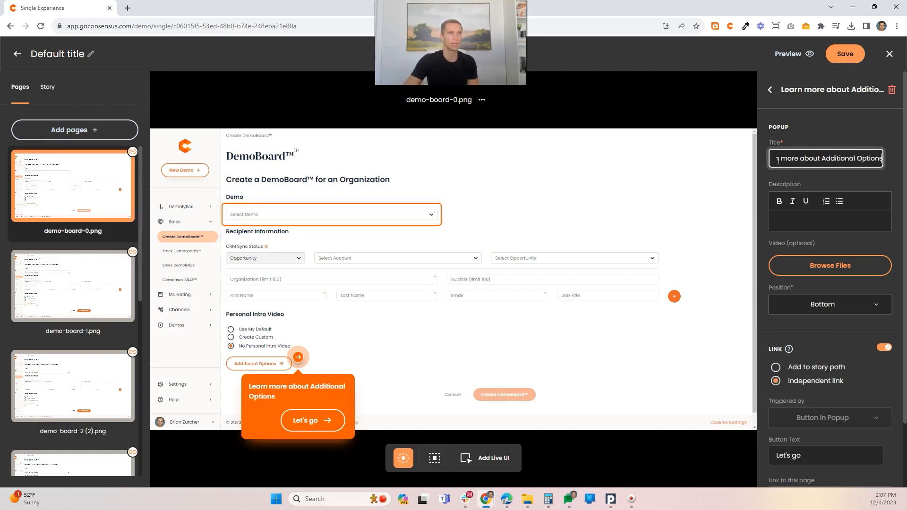
Step: Describe the hotspot's popup as "Set your DemoBoard notifications and other options the way you need" and set its position to Right
click(788, 215)
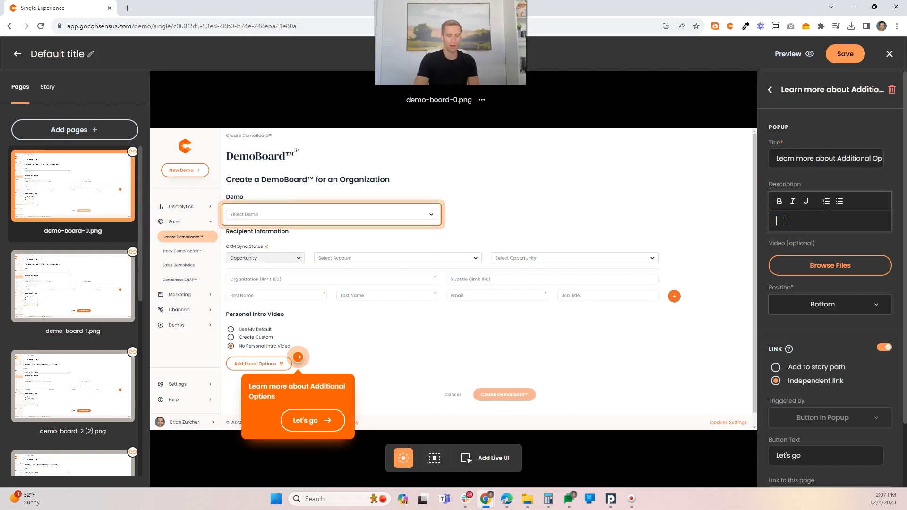
text(Se)
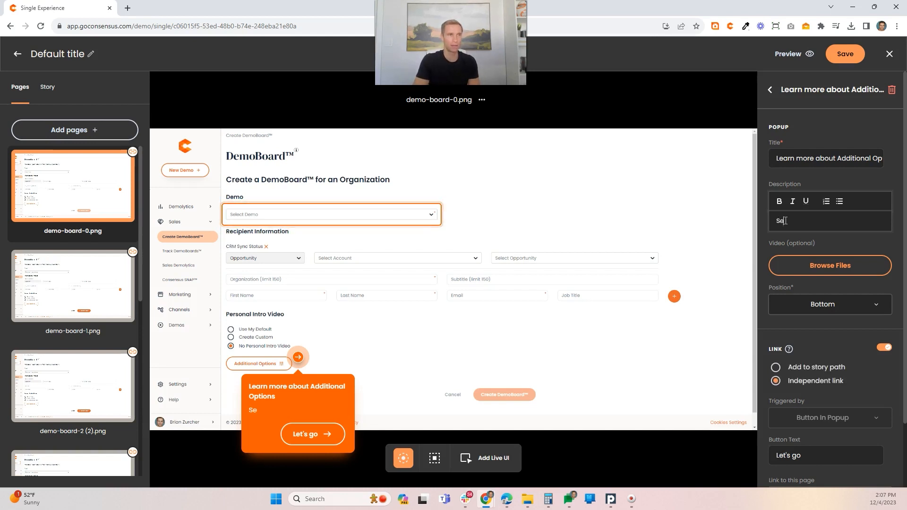
text(t your DemoB)
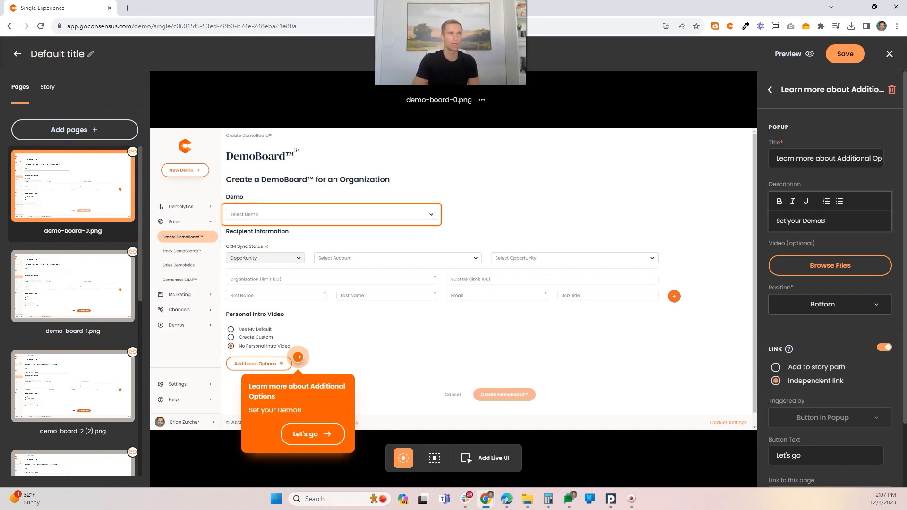
text(oard noti)
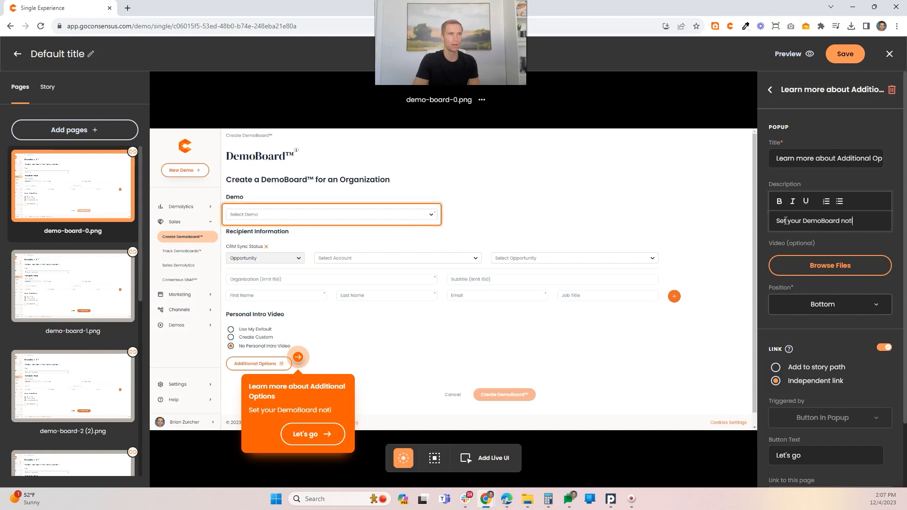
text(fications and other optio)
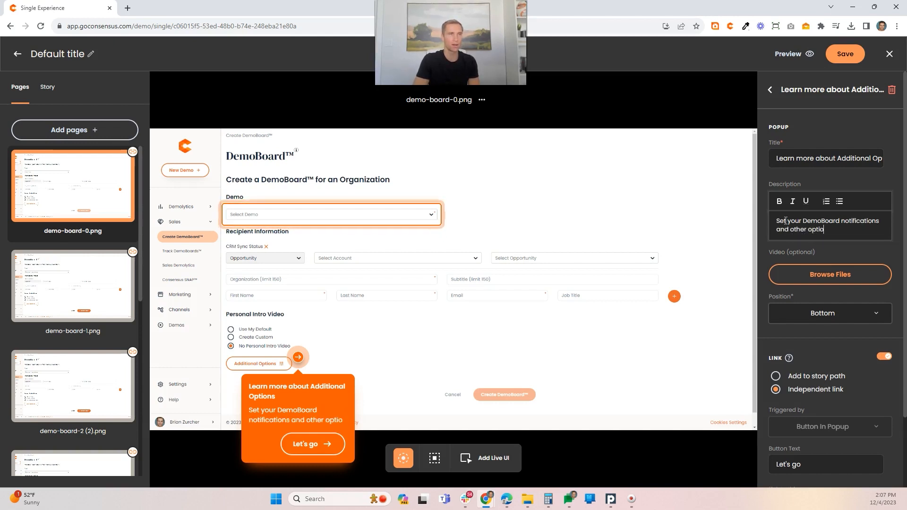
text(ns the way you need)
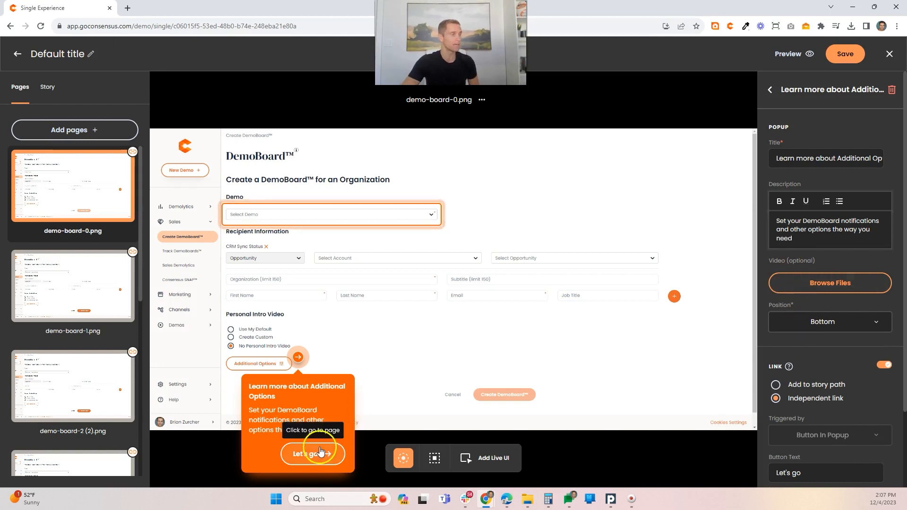
click(825, 323)
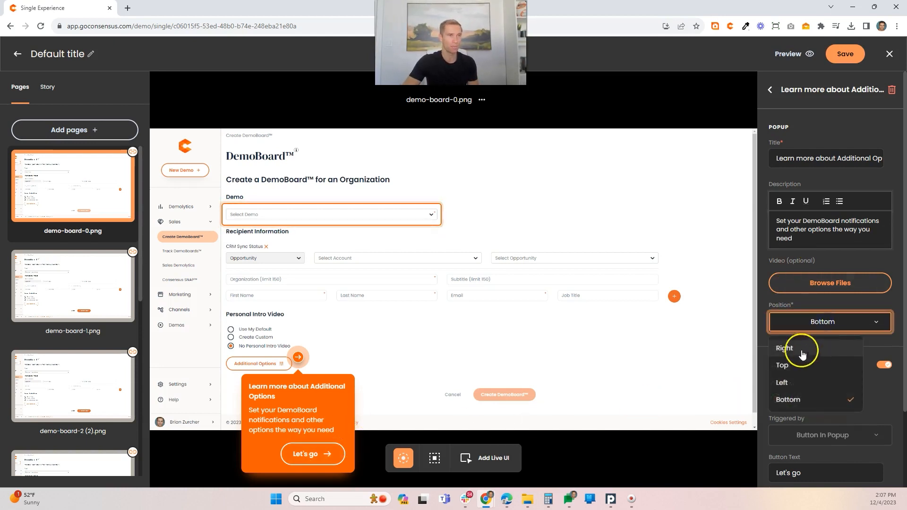
click(798, 350)
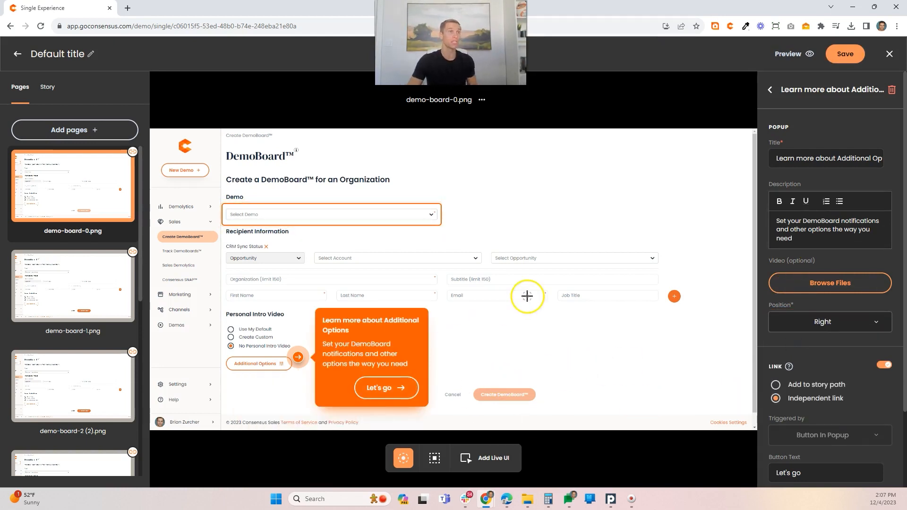
Step: Turn off the link on the Additional Options hotspot so that it only shows its popup
click(73, 130)
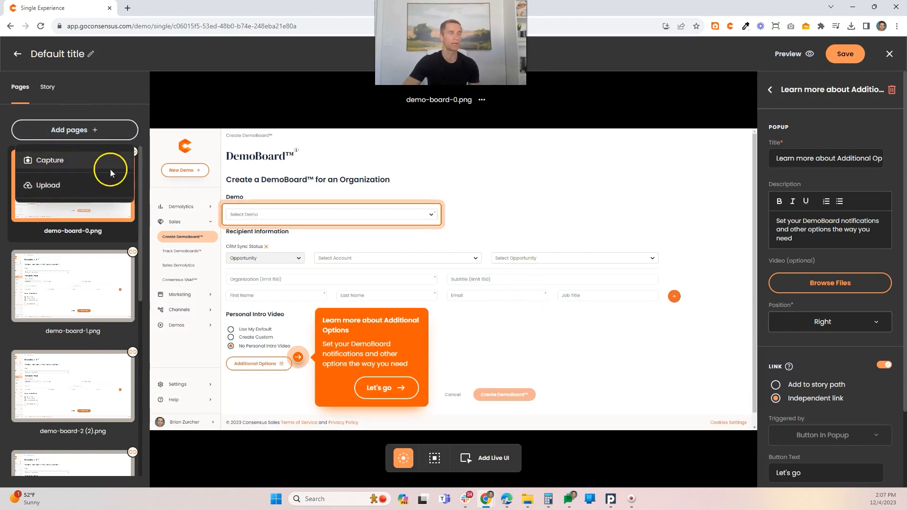
click(887, 365)
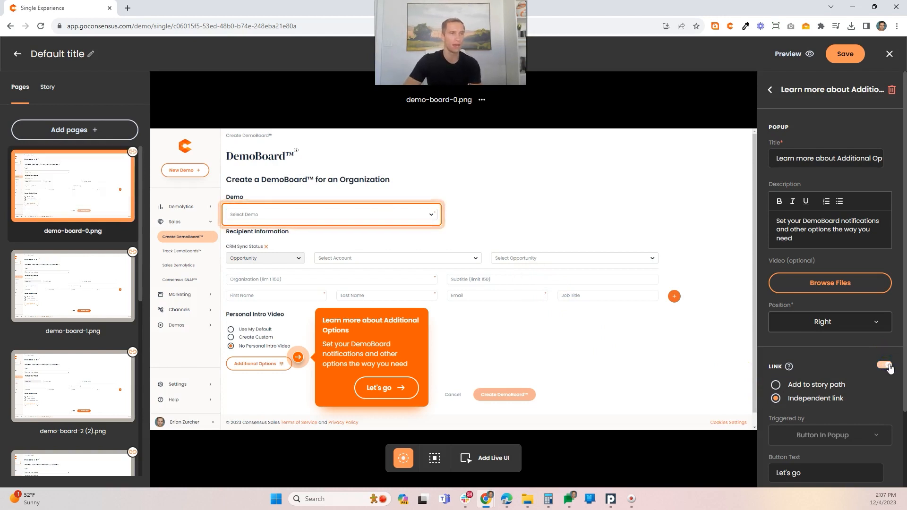
click(885, 365)
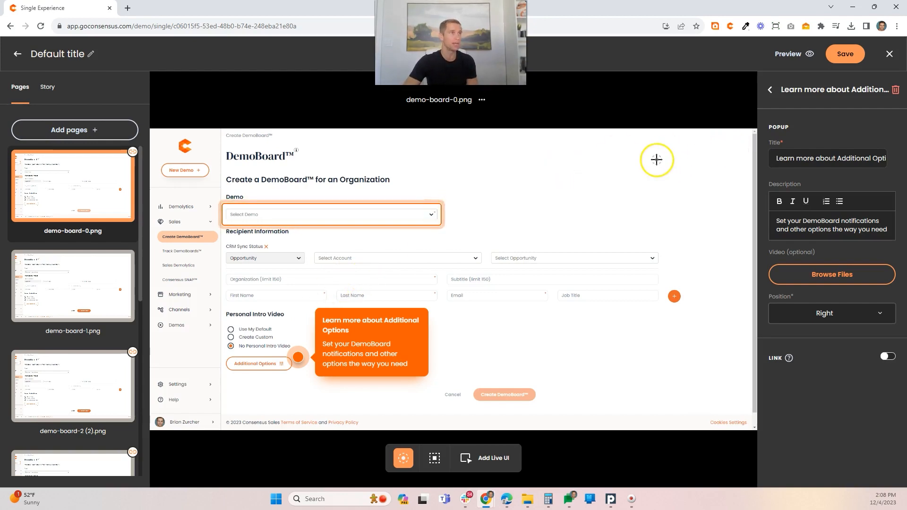
Step: Preview the tour, start it from the welcome message and advance past the "Chose your Demo" step
click(786, 52)
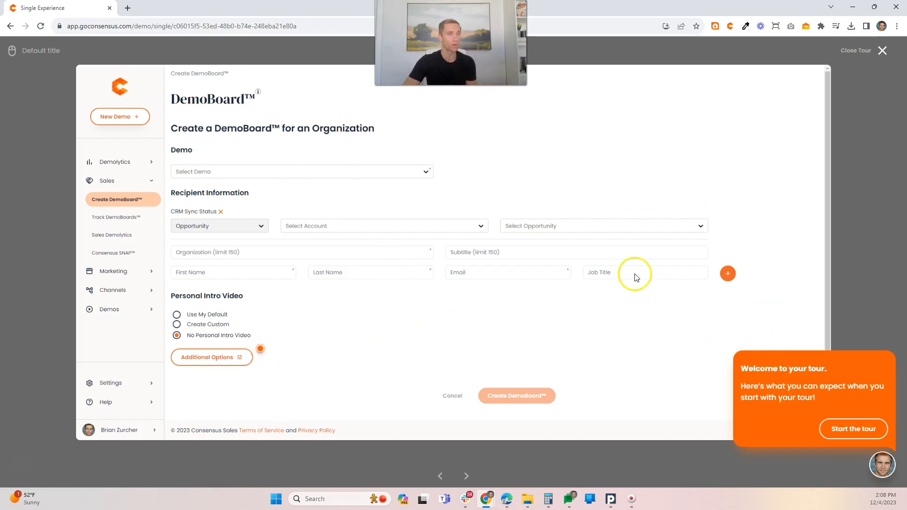
click(850, 429)
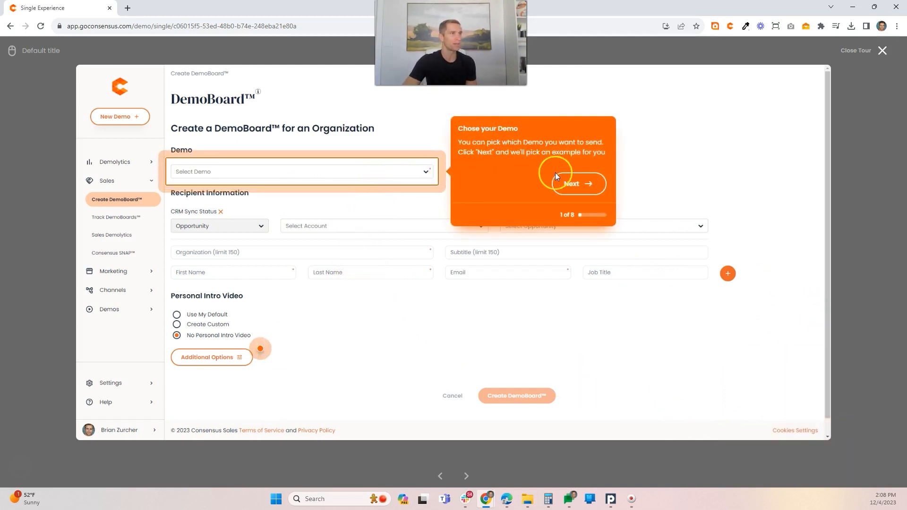
click(572, 185)
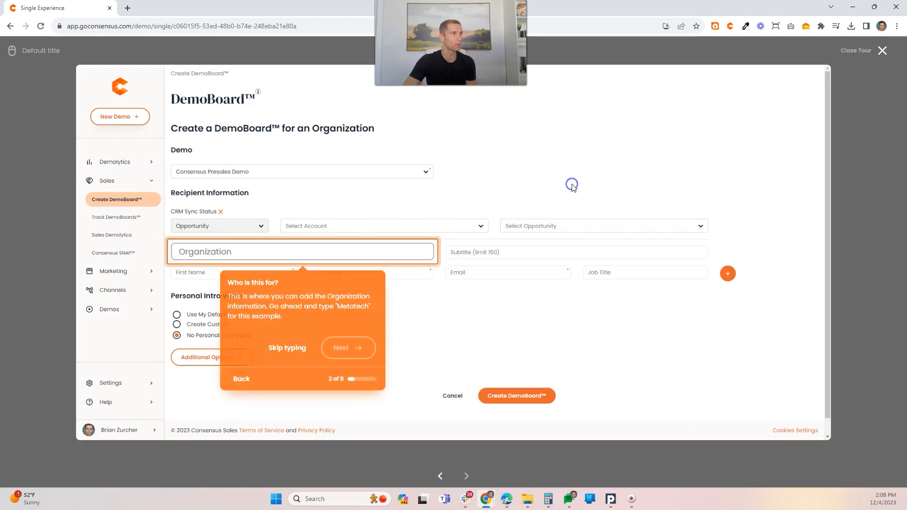
Step: Test the live Organization input in the preview by entering "Metatech" and continue to the recipients step
click(216, 251)
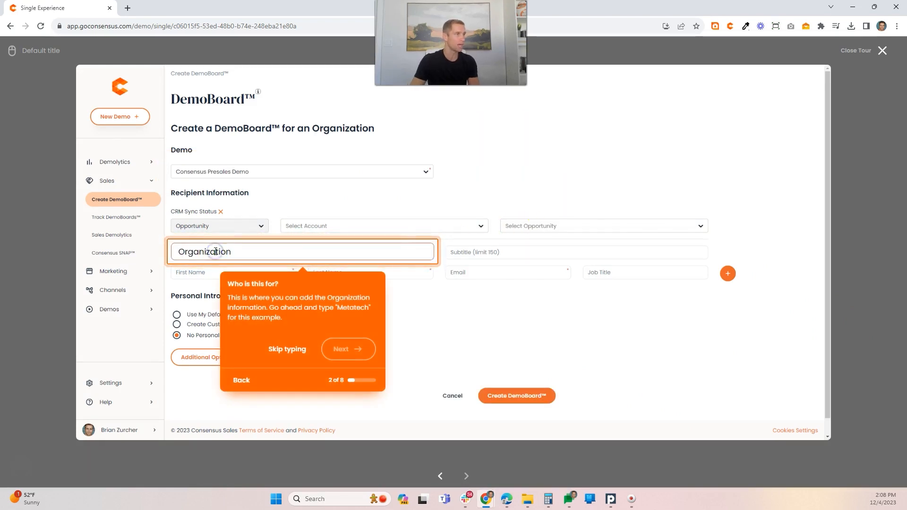
text(Meatt)
key(BackSpace)
key(BackSpace)
key(BackSpace)
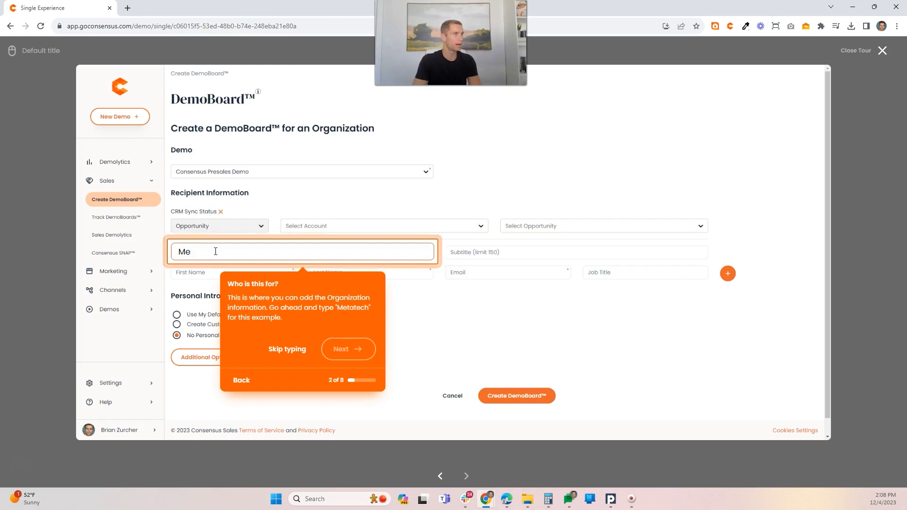
text(tatech)
click(338, 350)
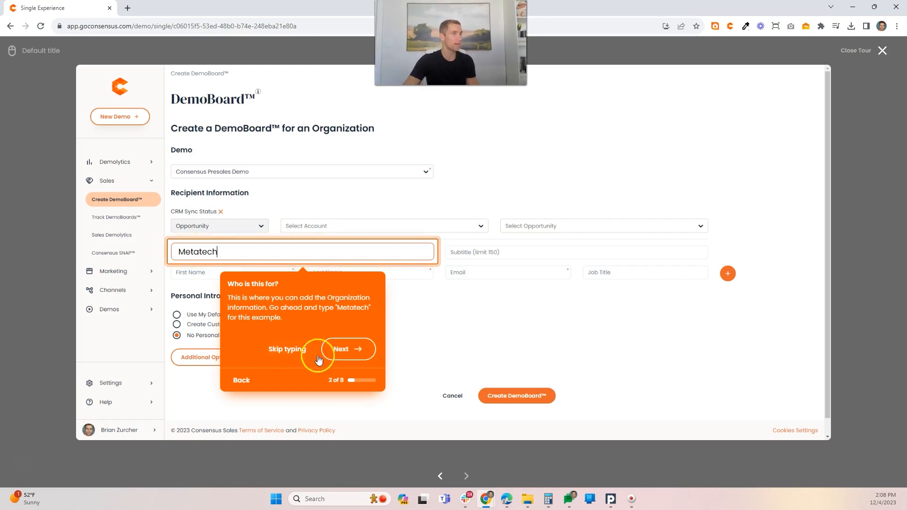
Step: Go through the preview's recipient steps, add more recipients with the guided plus control, and create the DemoBoard
click(212, 274)
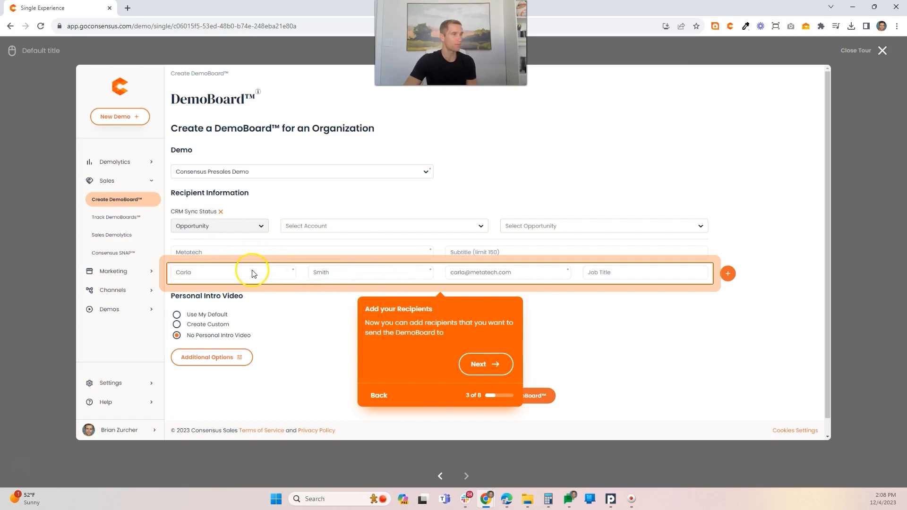
click(486, 364)
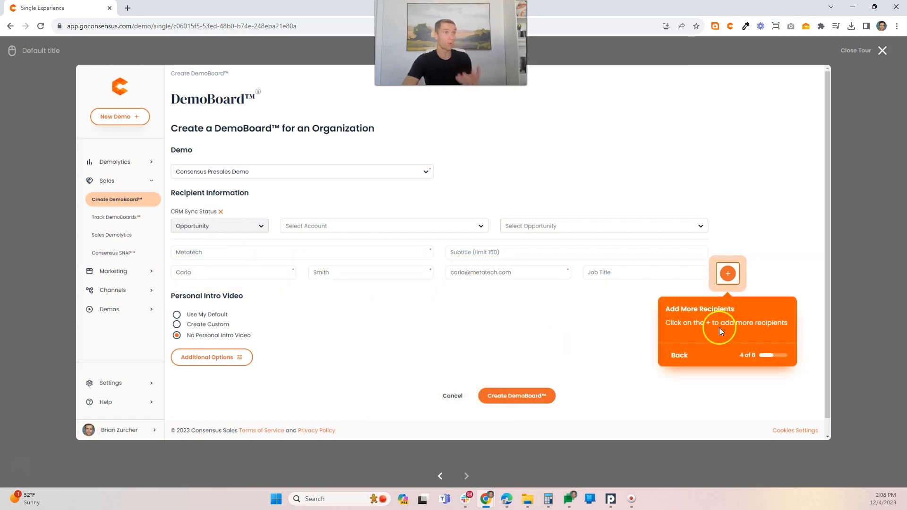
click(727, 274)
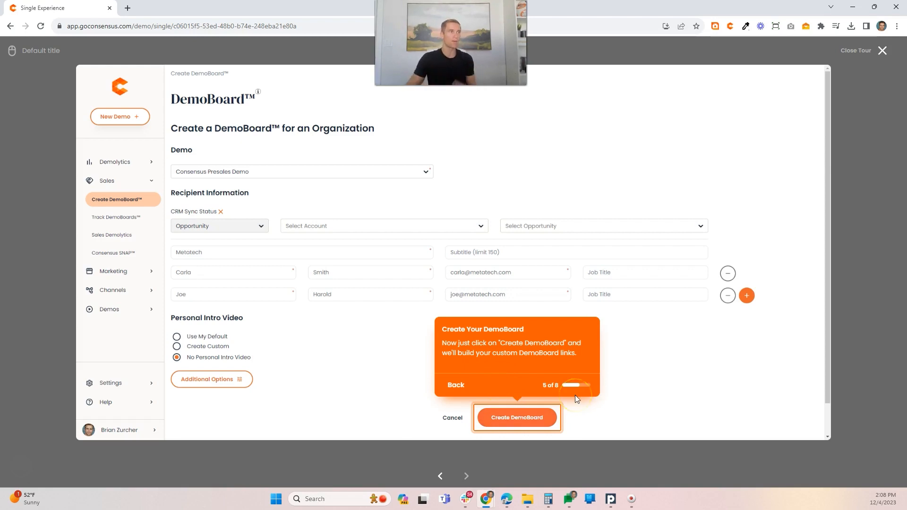
click(494, 418)
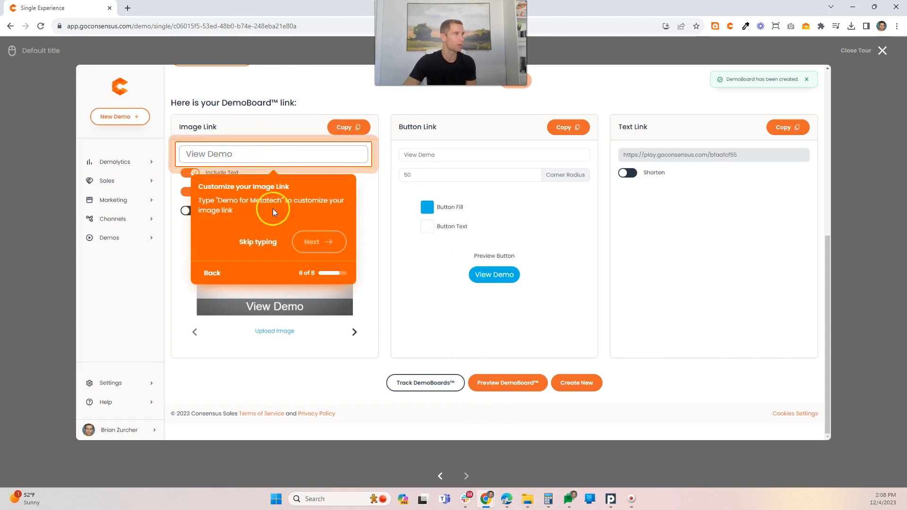
Step: Test the image link's live input with "Demo for Metatech" and follow the remaining target areas to complete the previewed tour
click(210, 153)
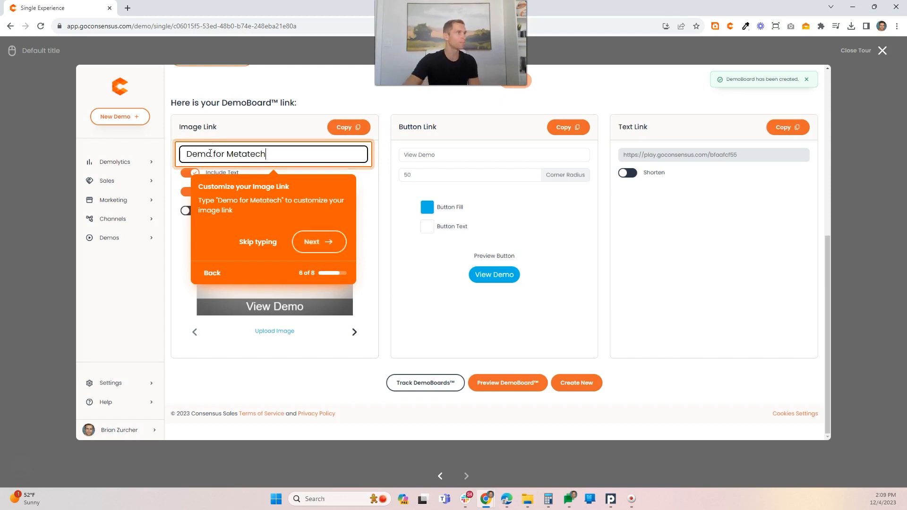
click(318, 241)
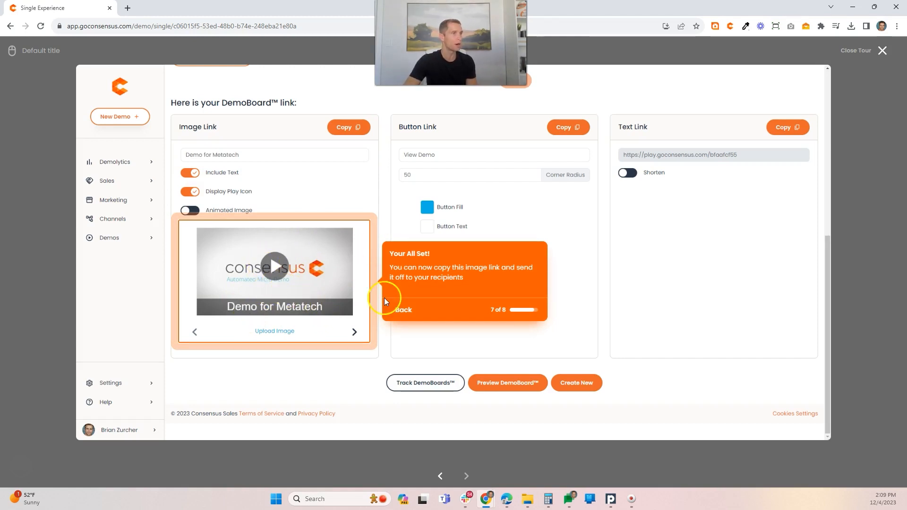
click(306, 295)
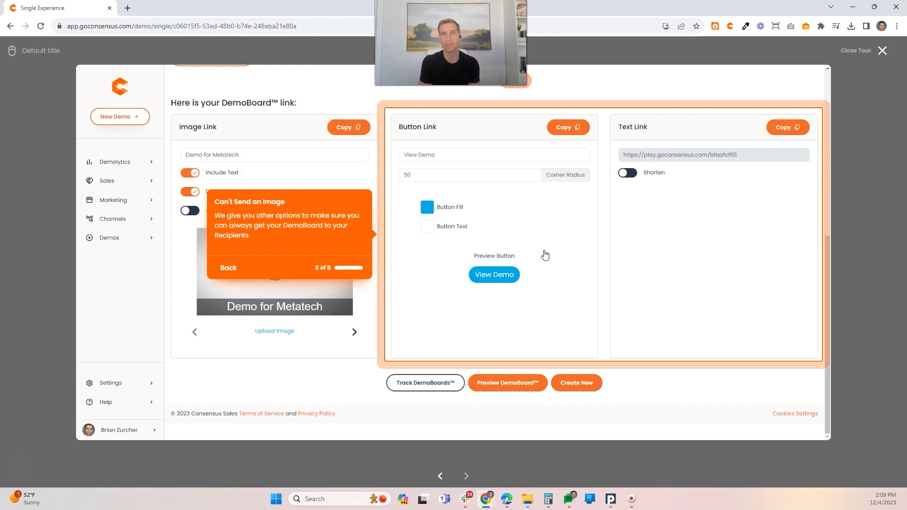
click(537, 223)
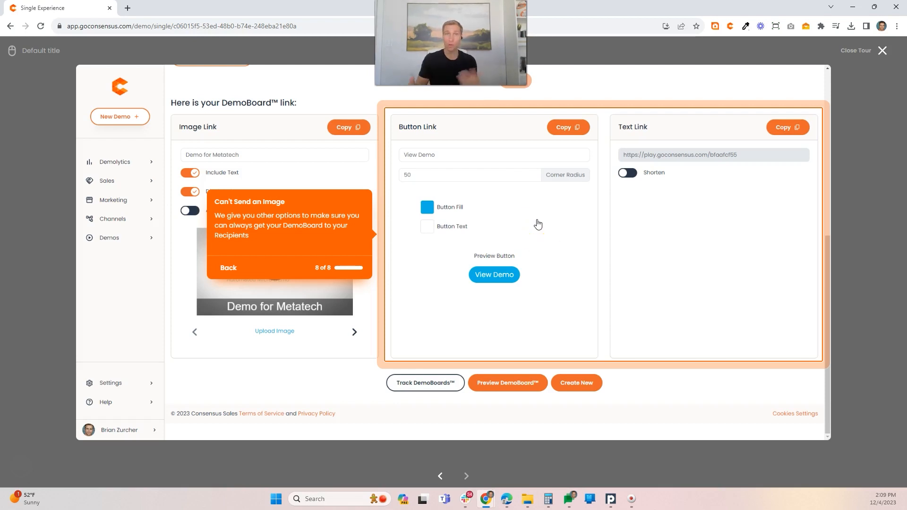
click(541, 224)
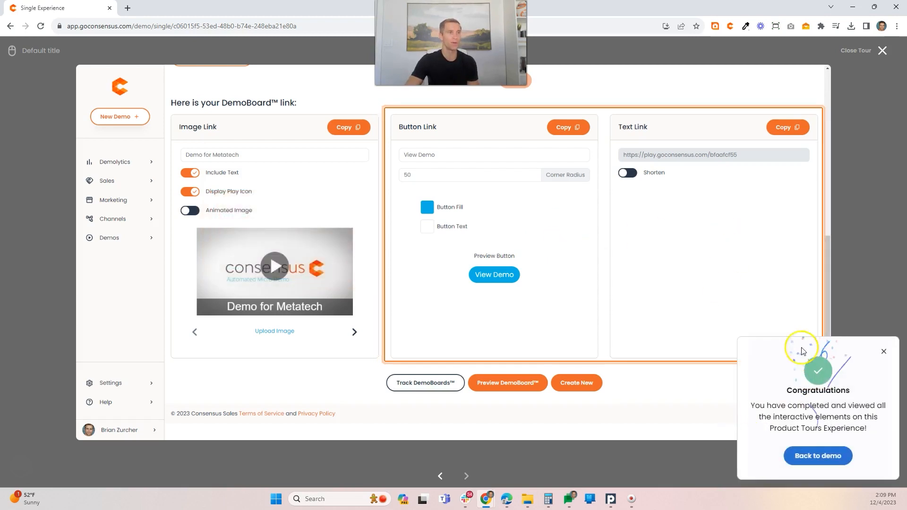